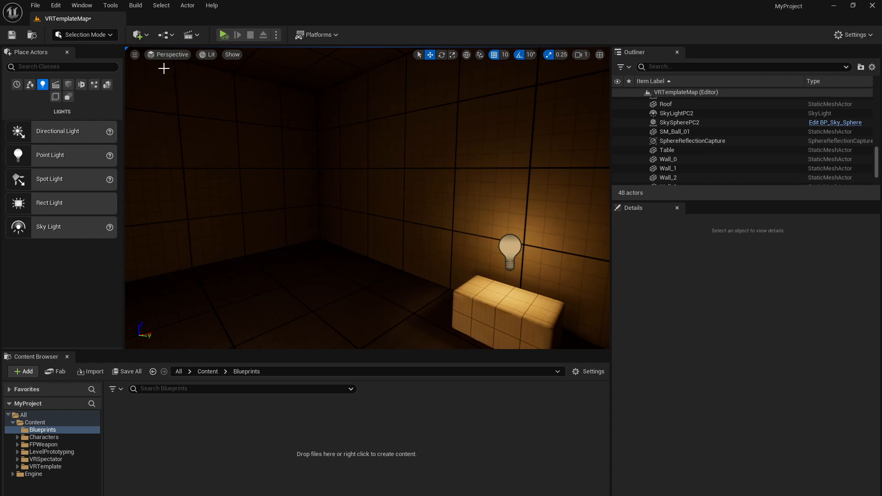
pyautogui.click(143, 37)
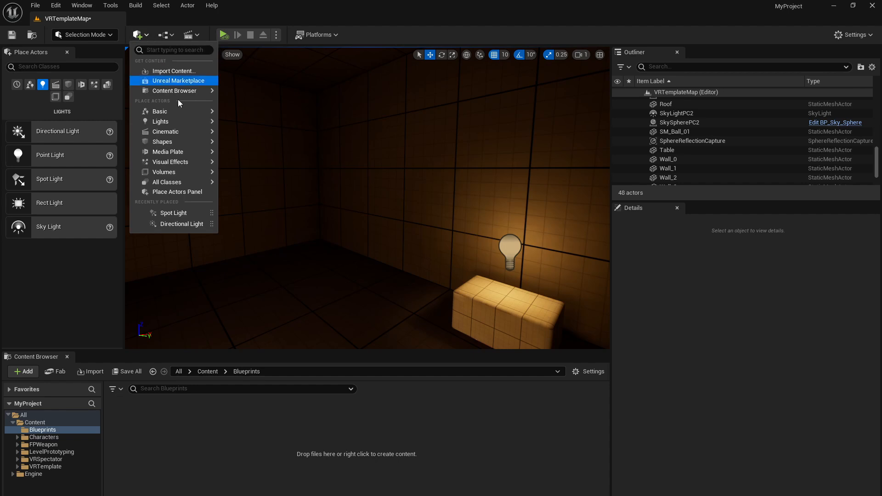
pyautogui.moveTo(202, 121)
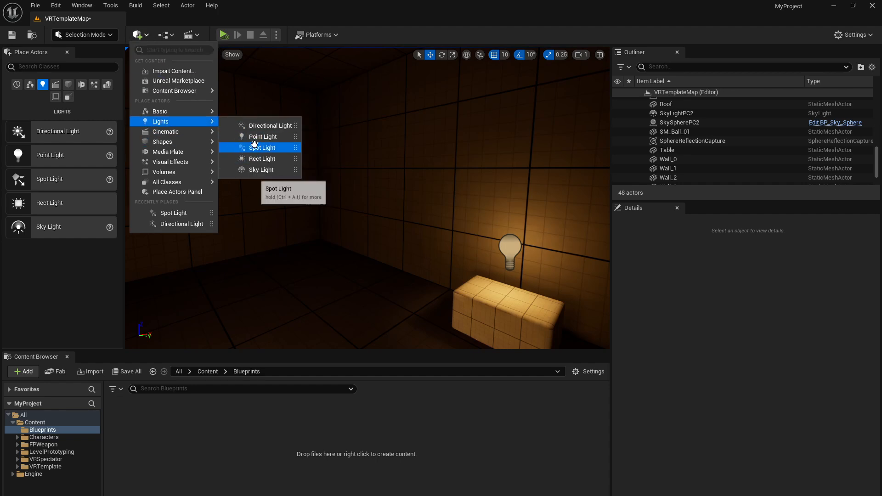
pyautogui.click(39, 295)
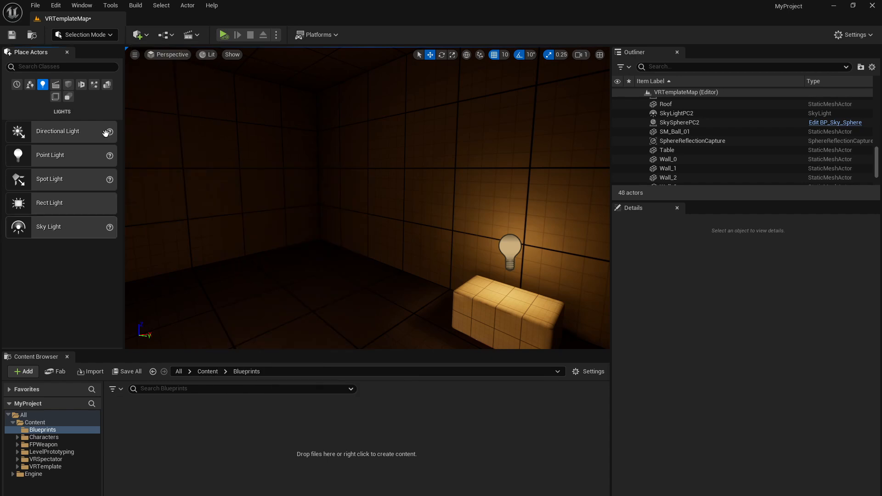
pyautogui.click(81, 5)
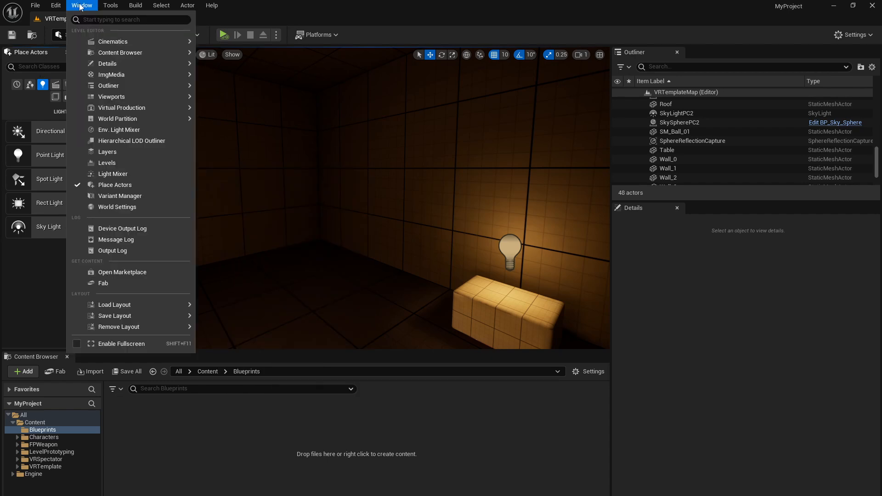
pyautogui.click(114, 185)
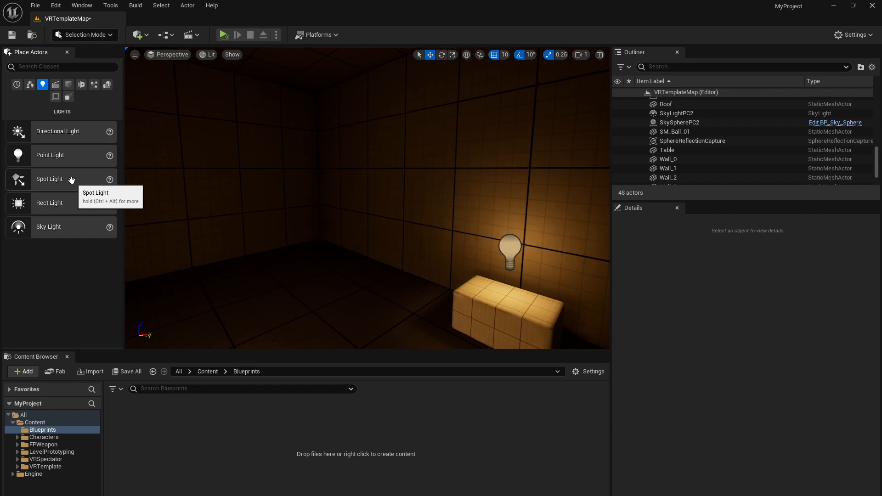
# Place a spot light in the room's dark corner at 1310, -330, 180 and set its intensity to about 17 cd.
pyautogui.moveTo(72, 180); pyautogui.dragTo(246, 158)
pyautogui.moveTo(270, 186); pyautogui.dragTo(293, 185)
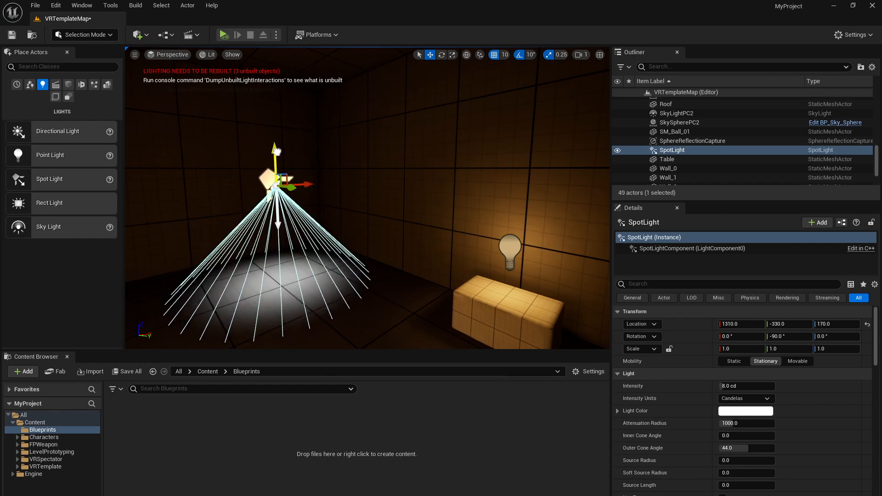
pyautogui.moveTo(277, 150); pyautogui.dragTo(276, 144)
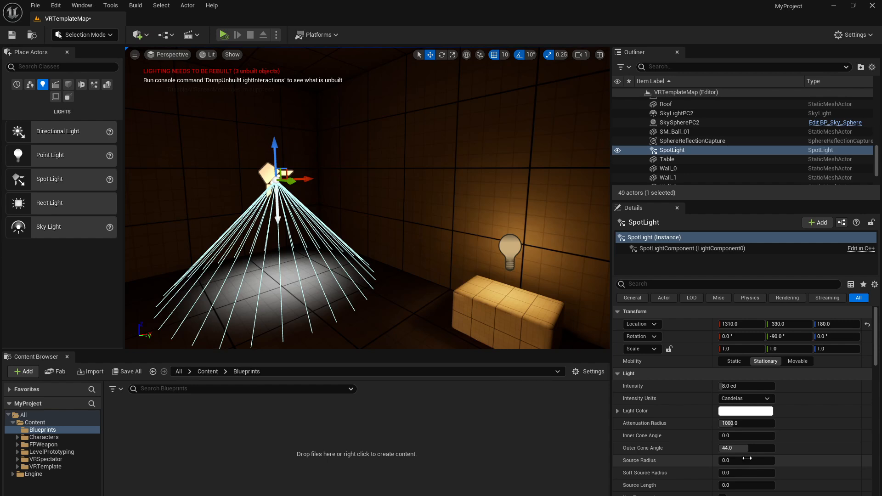
pyautogui.moveTo(725, 384); pyautogui.dragTo(756, 386)
pyautogui.click(735, 411)
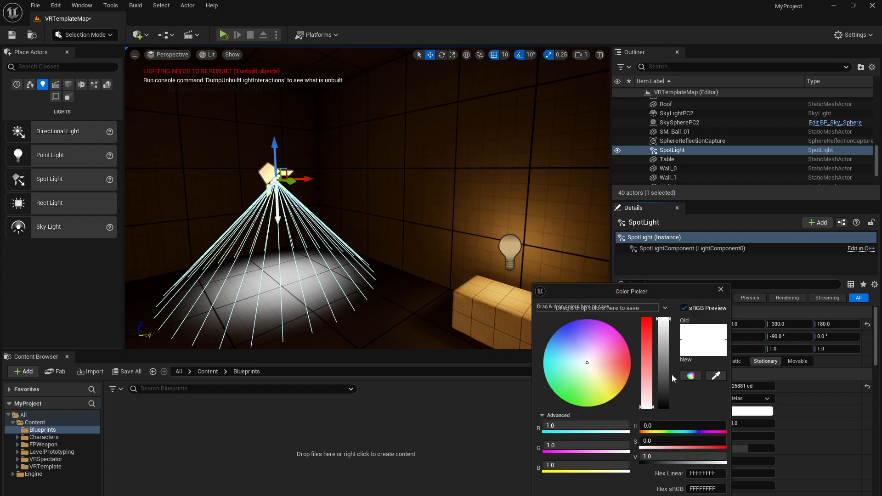
pyautogui.moveTo(646, 382); pyautogui.dragTo(656, 425)
pyautogui.click(707, 495)
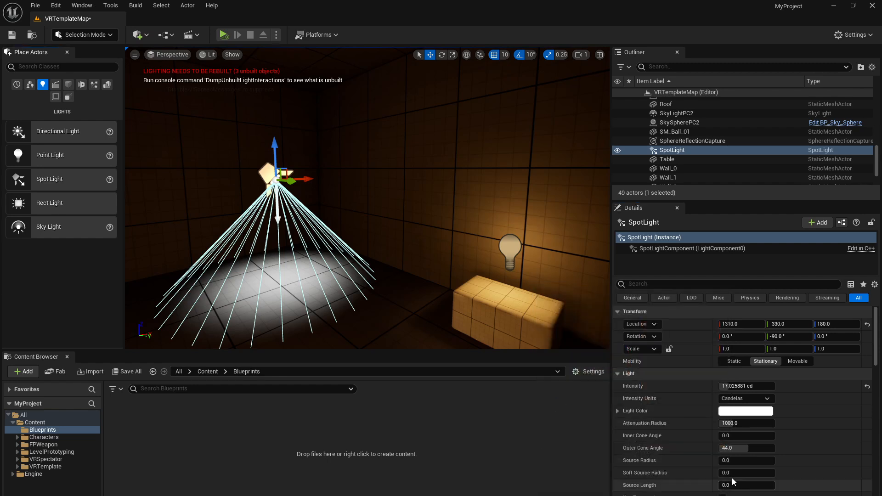
# Set the spot light's mobility to Movable and bring up its Light Function settings.
pyautogui.click(799, 361)
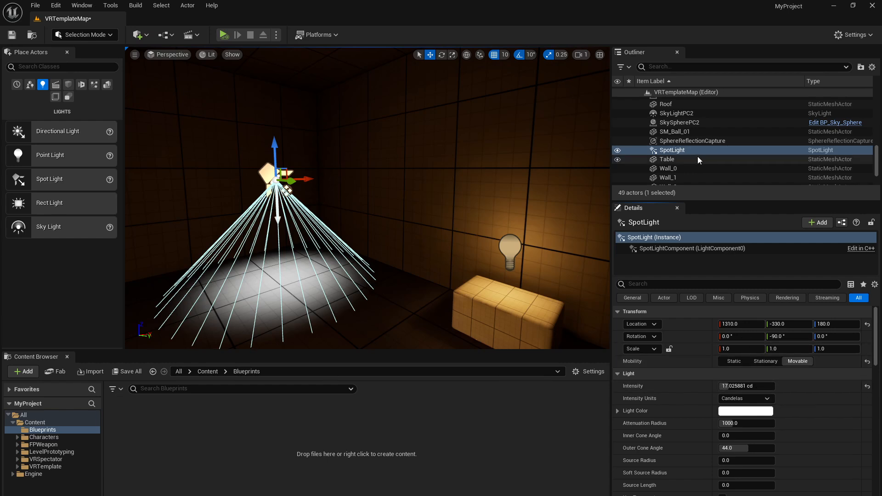
pyautogui.scroll(-3, 714, 457)
pyautogui.scroll(-10, 714, 453)
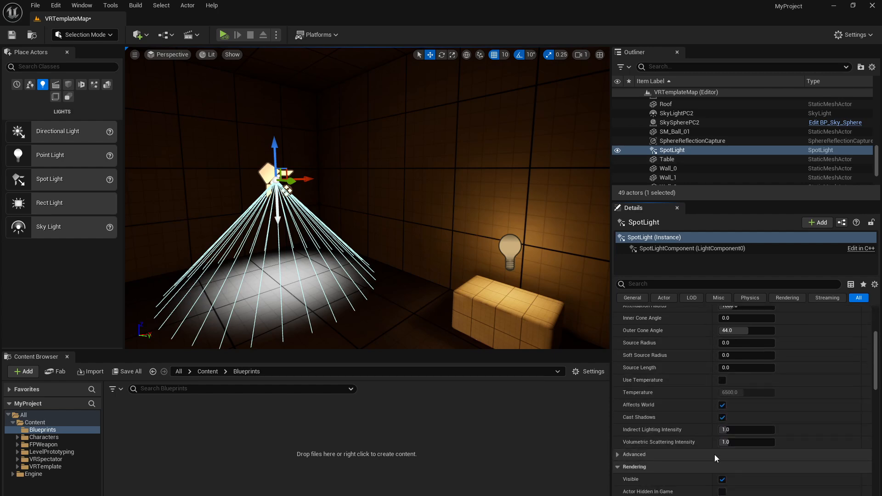
pyautogui.scroll(-5, 714, 454)
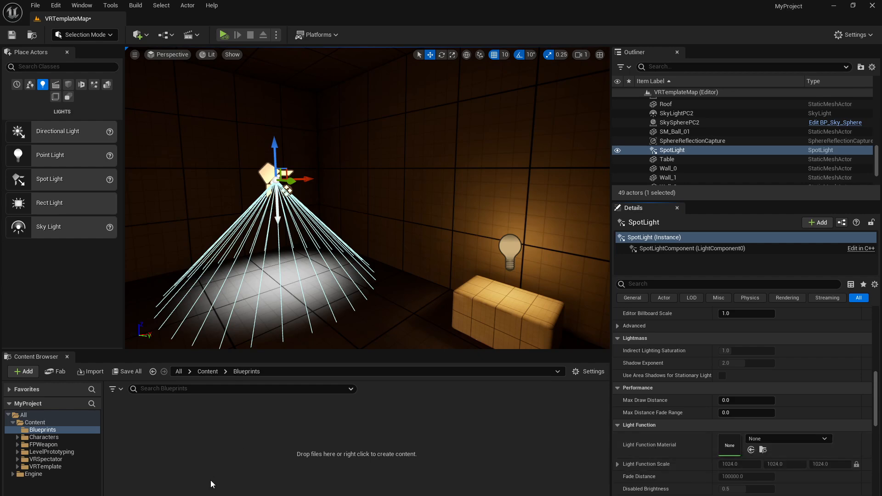
# Create a new material named LF_Video in the Blueprints folder.
pyautogui.rightClick(231, 439)
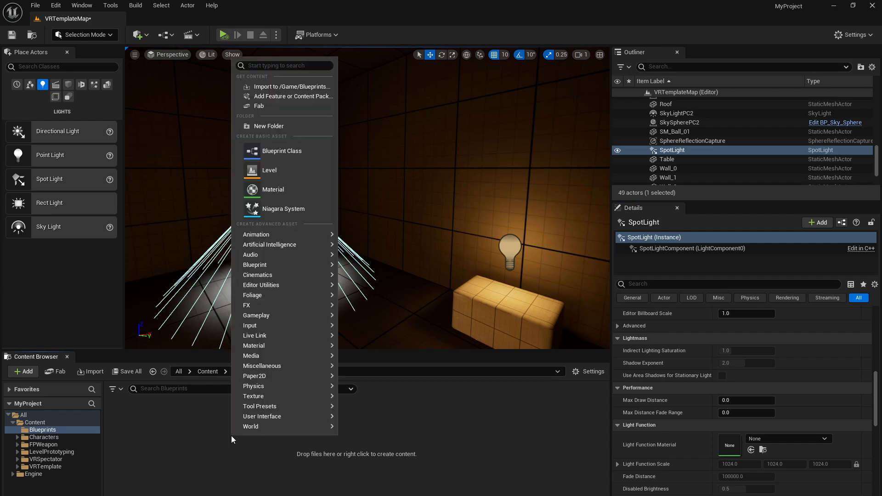
pyautogui.moveTo(285, 346)
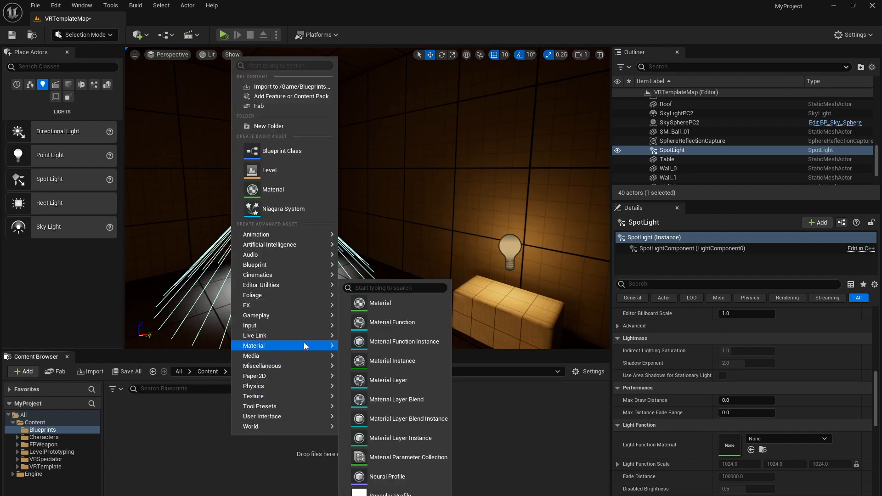
pyautogui.click(373, 303)
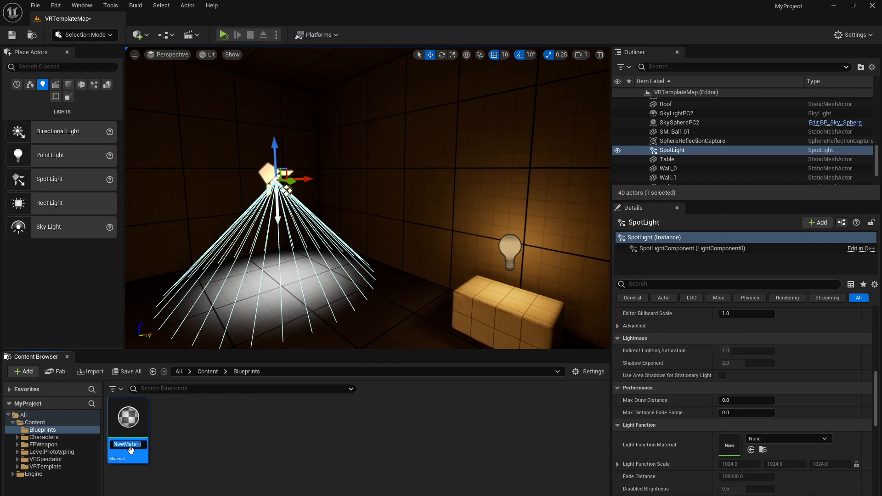
pyautogui.write('LF_Video')
pyautogui.press('Return')
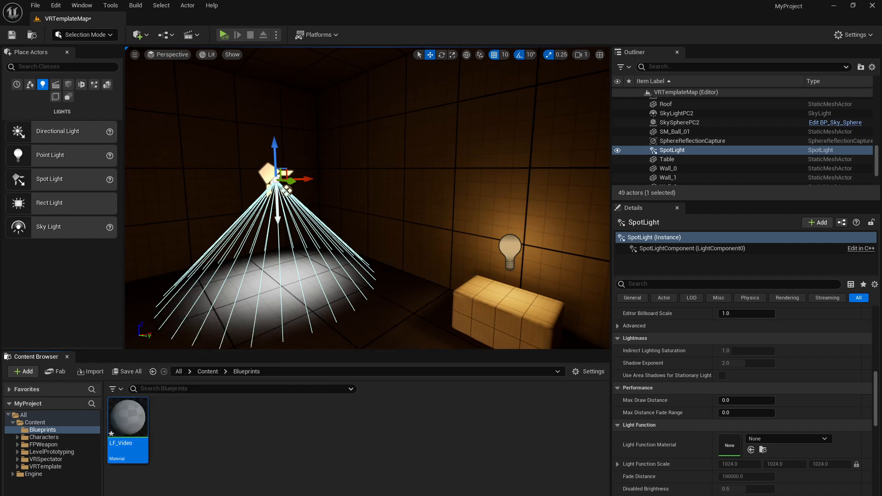
# Open the LF_Video material in a maximized editor and set its material domain to Light Function.
pyautogui.moveTo(0, 330); pyautogui.dragTo(471, 106)
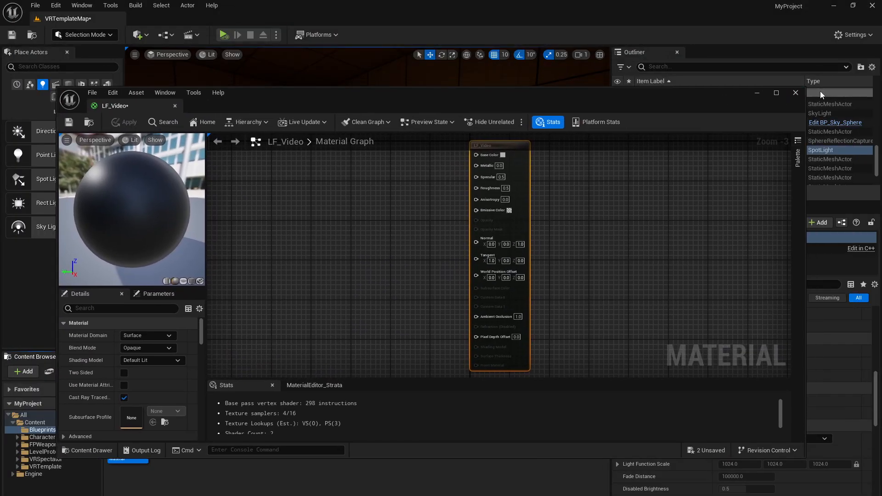
pyautogui.click(776, 92)
pyautogui.scroll(1, 385, 292)
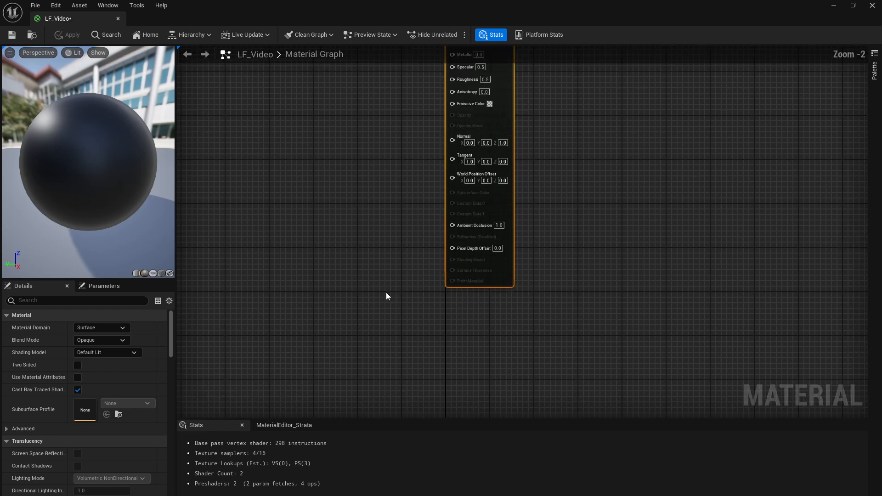
pyautogui.scroll(-1, 386, 292)
pyautogui.moveTo(610, 112); pyautogui.dragTo(602, 146, button='right')
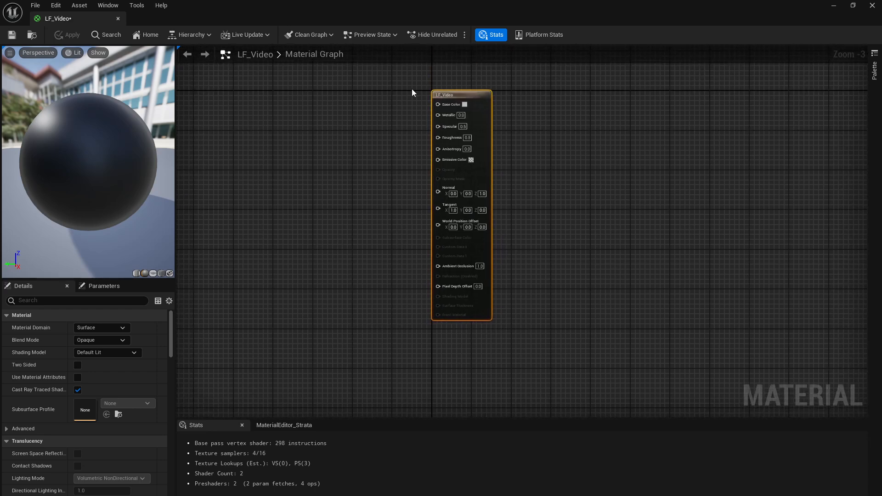
pyautogui.click(97, 327)
pyautogui.click(100, 353)
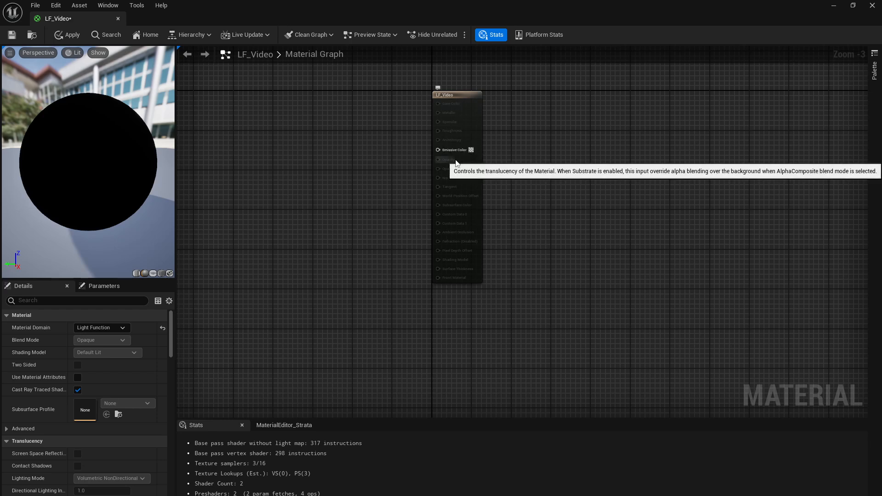
# Add a TextureSample node to the material graph beside the LF_Video output node.
pyautogui.rightClick(310, 160)
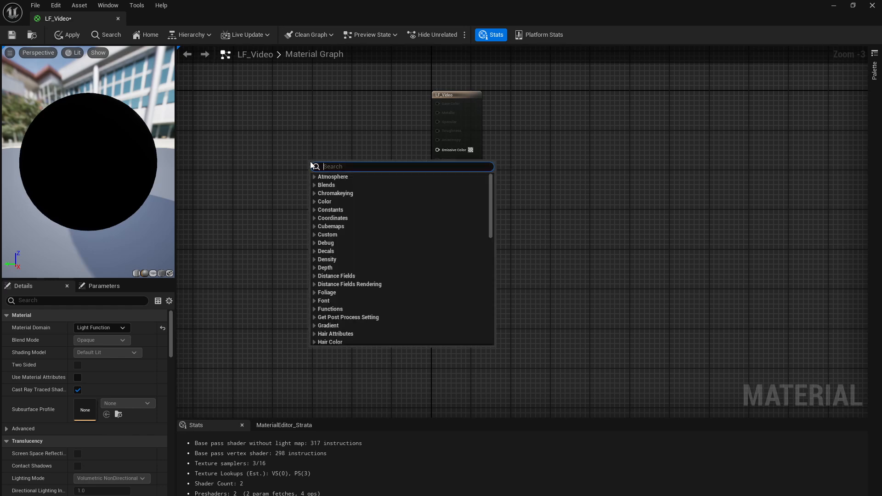
pyautogui.write('texture')
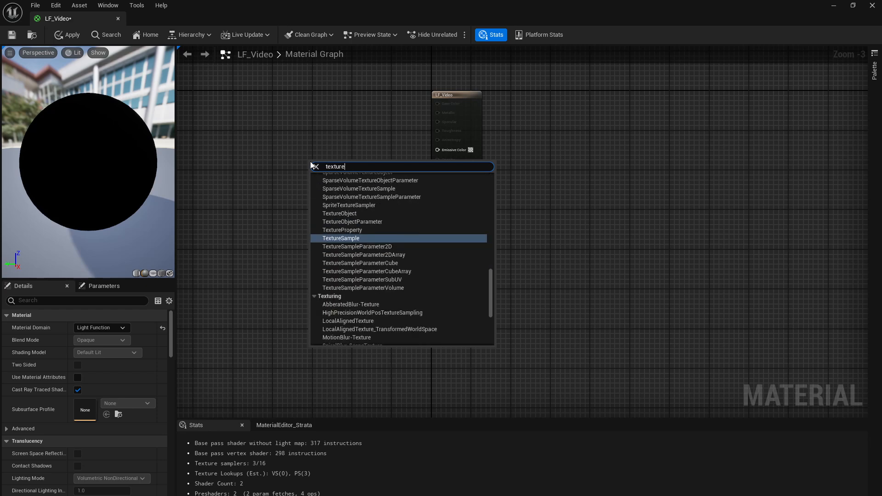
pyautogui.click(351, 238)
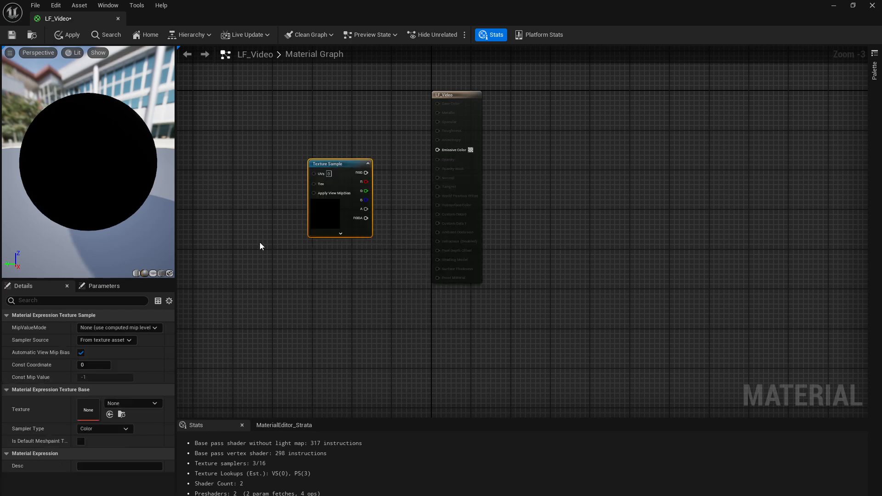
# Assign DefaultTexture as the texture of the Texture Sample node.
pyautogui.click(154, 404)
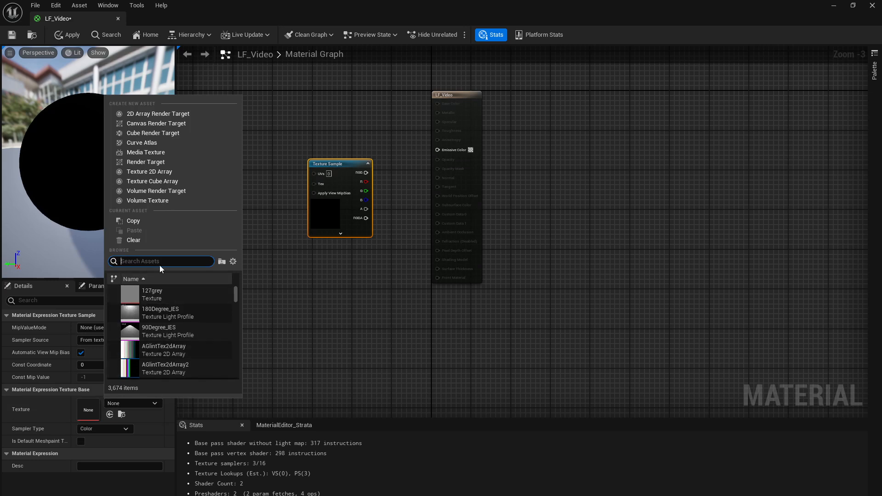
pyautogui.write('defau')
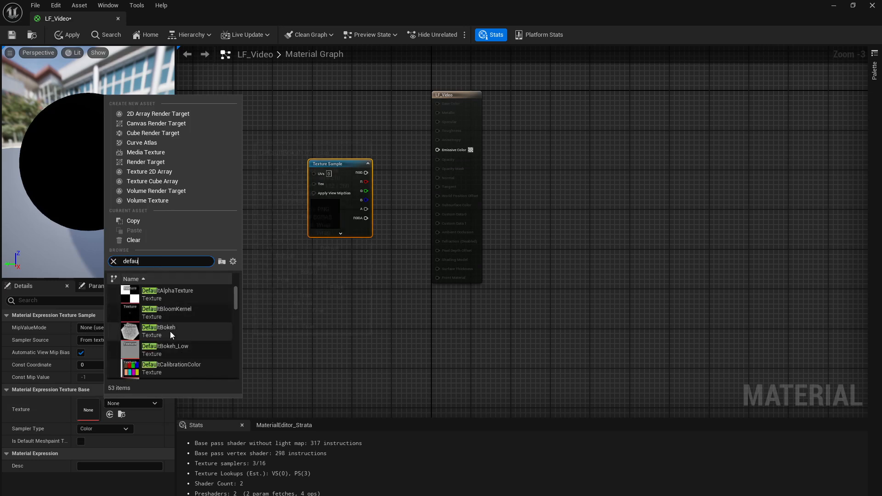
pyautogui.scroll(-5, 171, 333)
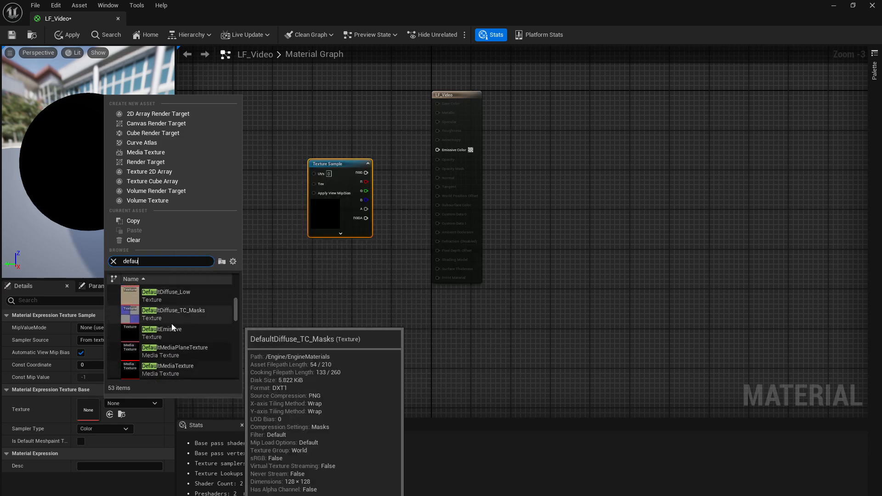
pyautogui.scroll(-3, 172, 322)
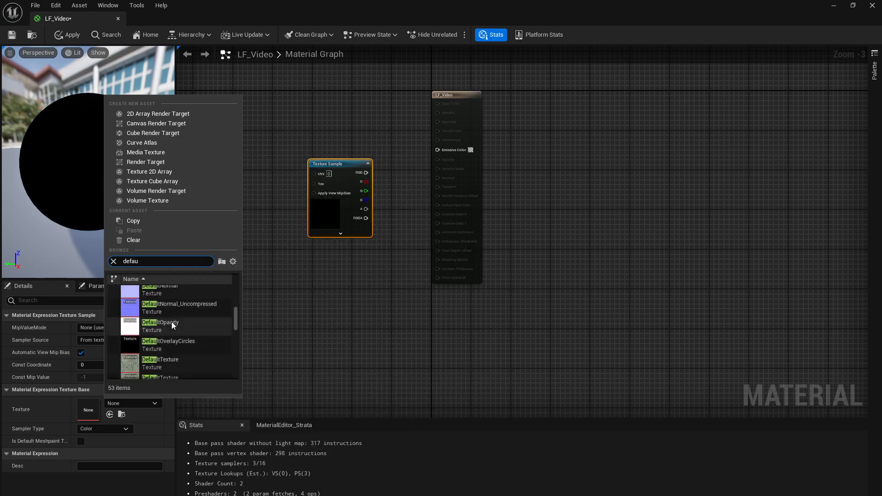
pyautogui.click(165, 356)
# Connect the Texture Sample's RGB output to Emissive Color, then save the material and return to the level.
pyautogui.moveTo(366, 173); pyautogui.dragTo(437, 150)
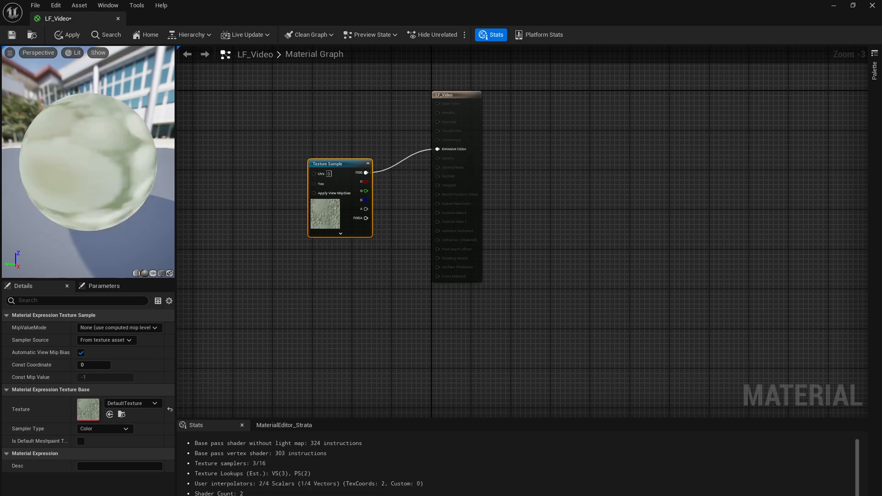
pyautogui.click(11, 35)
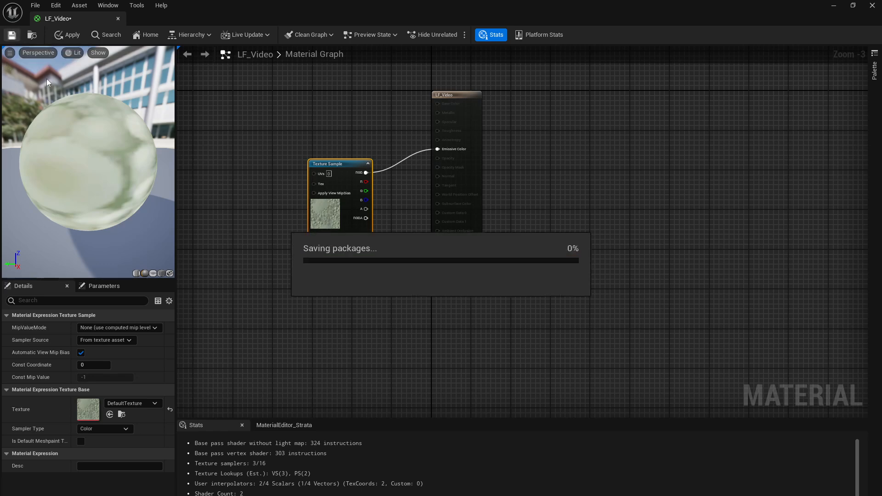
pyautogui.click(833, 5)
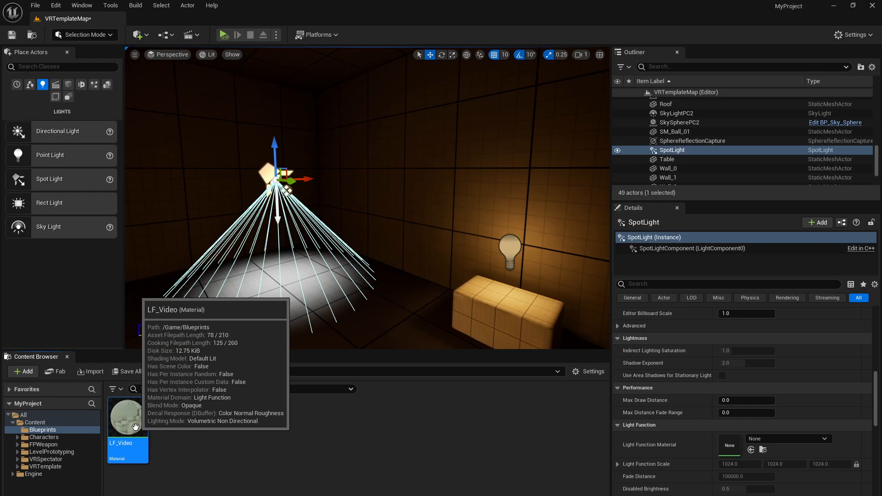
# Assign LF_Video as the spot light's light function material and raise the light to a Z location of 190.
pyautogui.click(788, 438)
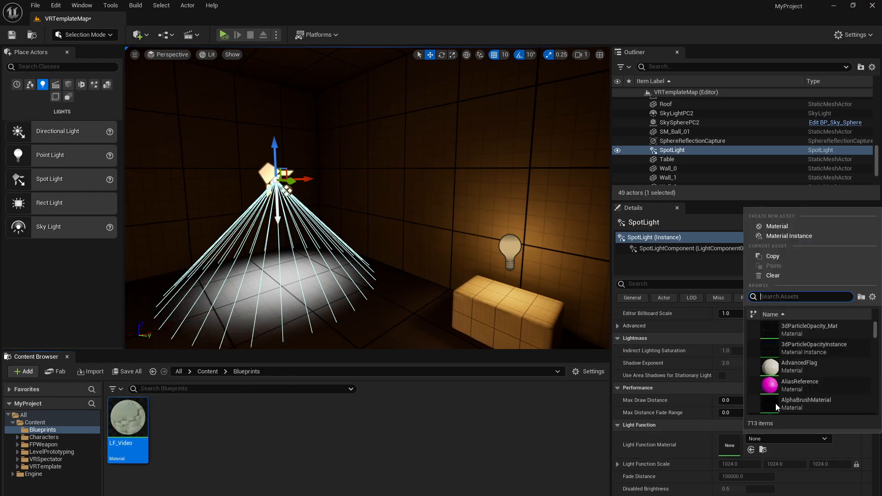
pyautogui.write('LF')
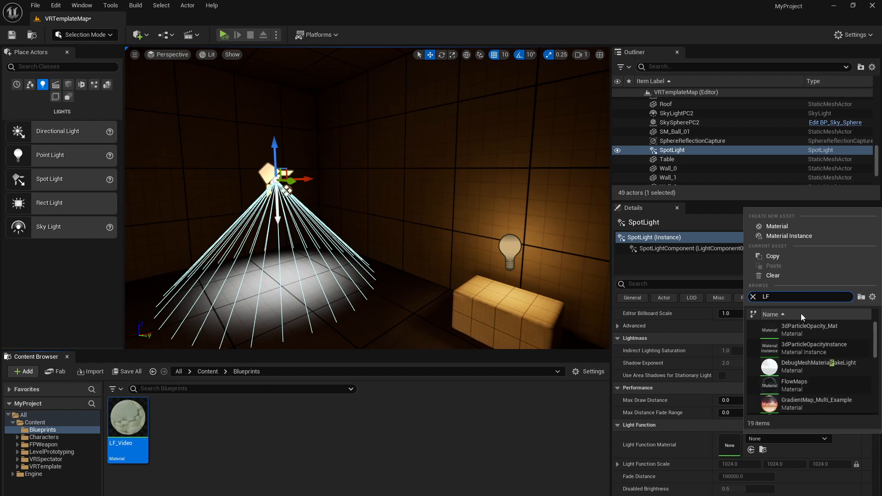
pyautogui.write('_vi')
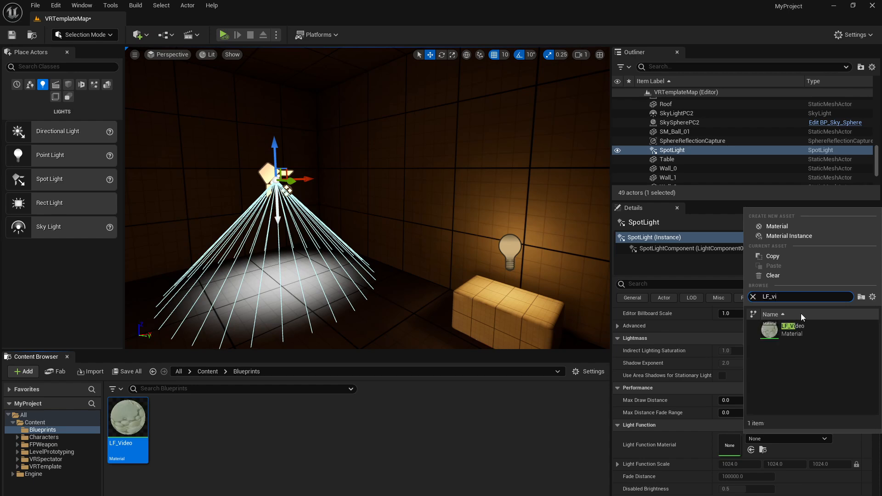
pyautogui.click(789, 332)
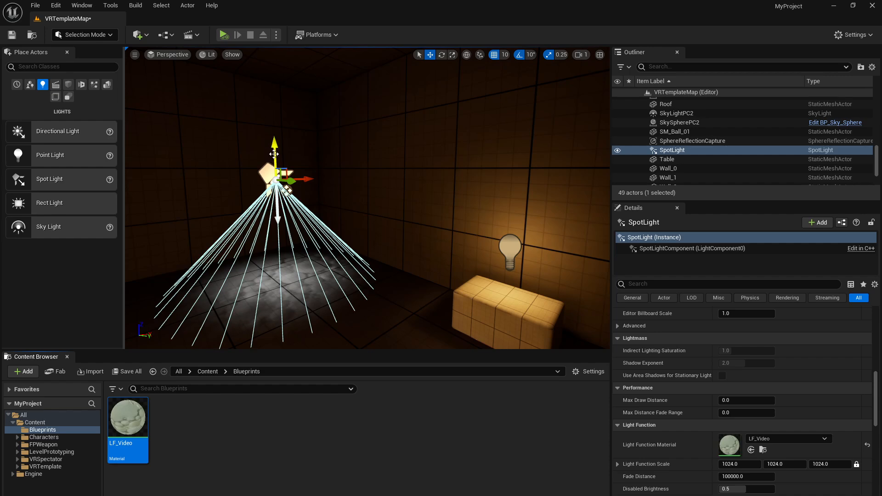
pyautogui.moveTo(280, 159)
pyautogui.mouseDown()
pyautogui.moveTo(283, 141)
pyautogui.moveTo(289, 177)
pyautogui.moveTo(286, 152)
pyautogui.mouseUp()
pyautogui.scroll(10, 782, 366)
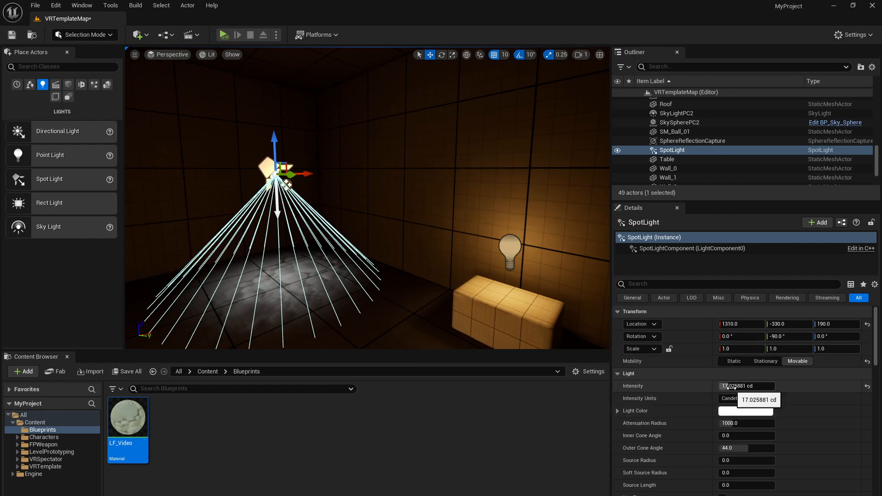
# Raise the spot light's intensity to about 21.39 cd and check the LF_Video material graph.
pyautogui.moveTo(735, 386)
pyautogui.mouseDown()
pyautogui.moveTo(769, 386)
pyautogui.moveTo(730, 388)
pyautogui.mouseUp()
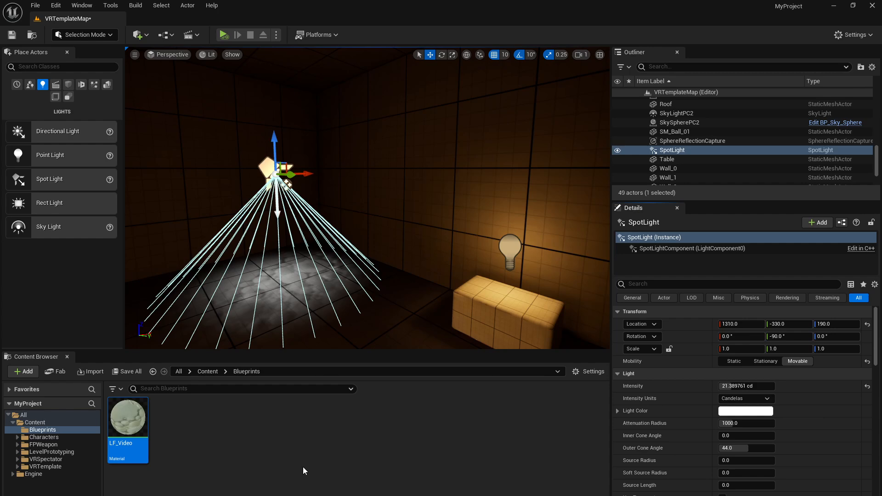
pyautogui.doubleClick(125, 421)
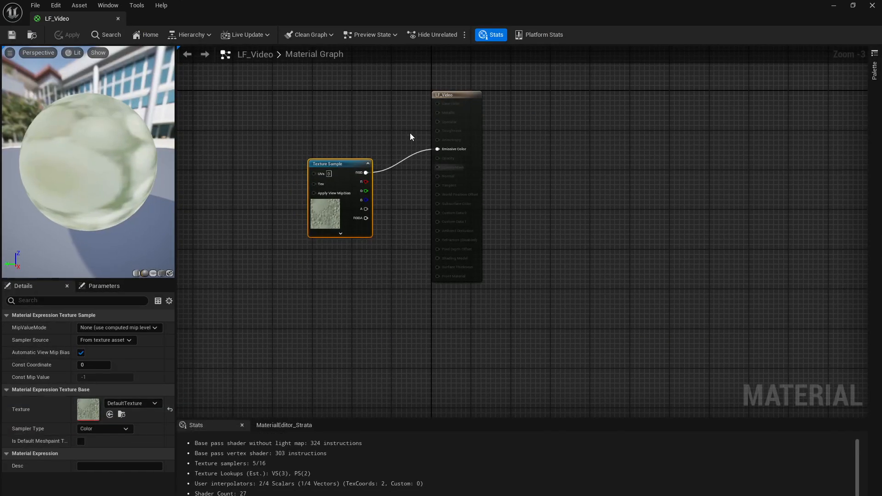
pyautogui.click(835, 10)
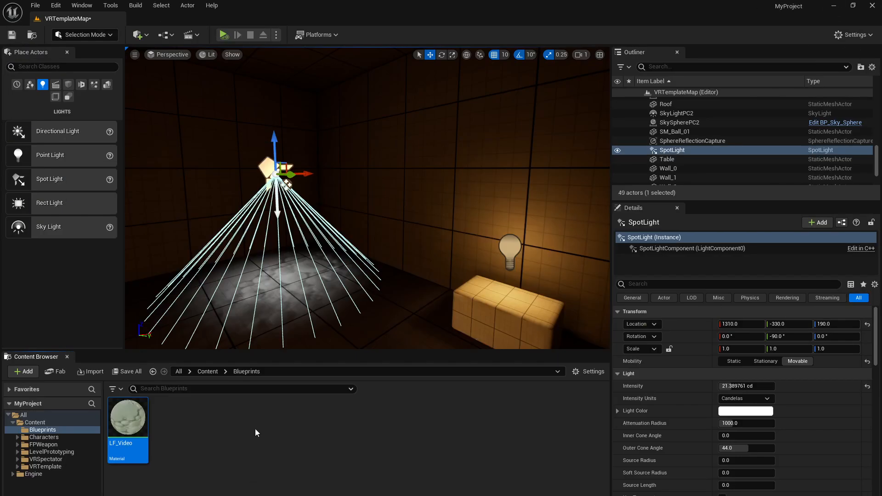
# Create a Media Player named Video_Texture in the Blueprints folder, together with its linked video output MediaTexture asset.
pyautogui.rightClick(256, 432)
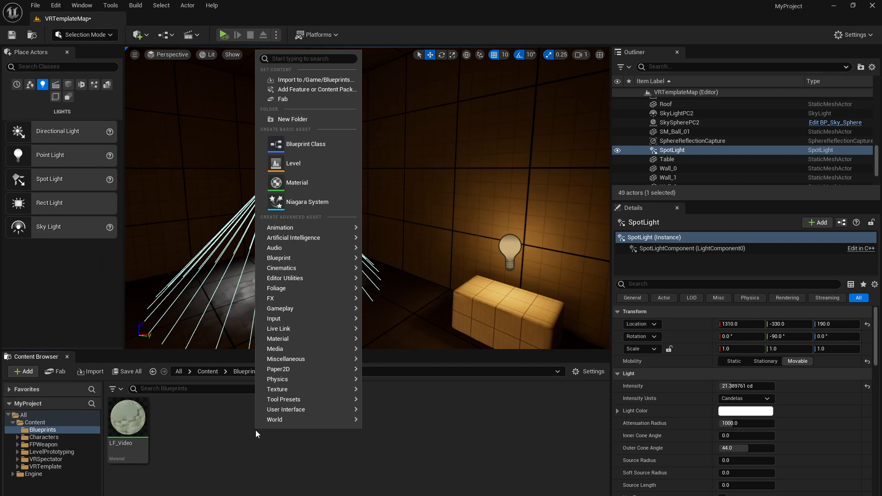
pyautogui.moveTo(305, 349)
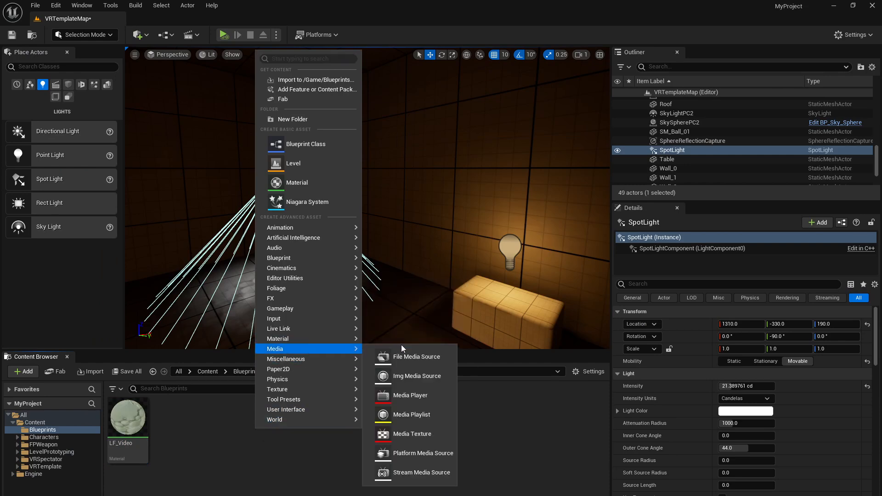
pyautogui.click(424, 396)
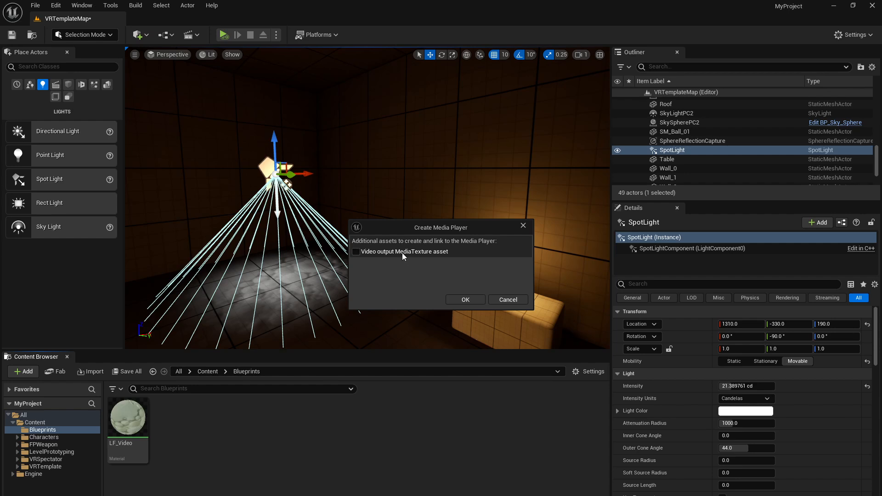
pyautogui.click(467, 300)
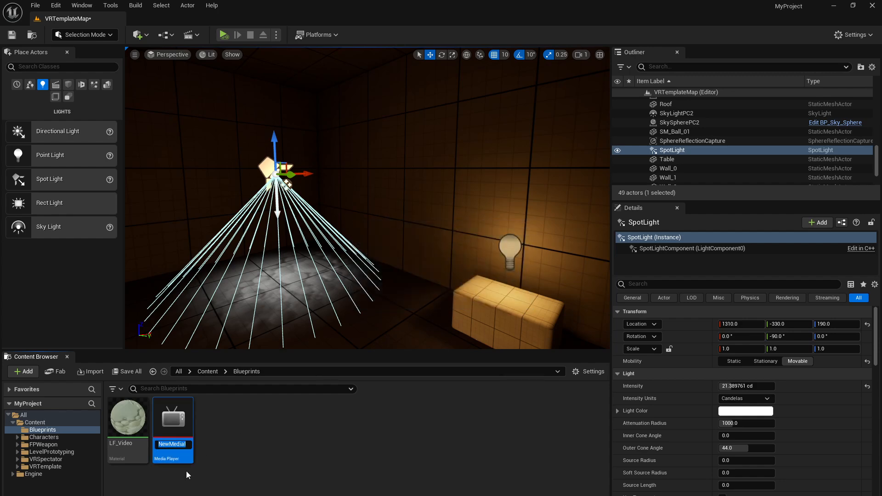
pyautogui.write('Vid')
pyautogui.press('Return')
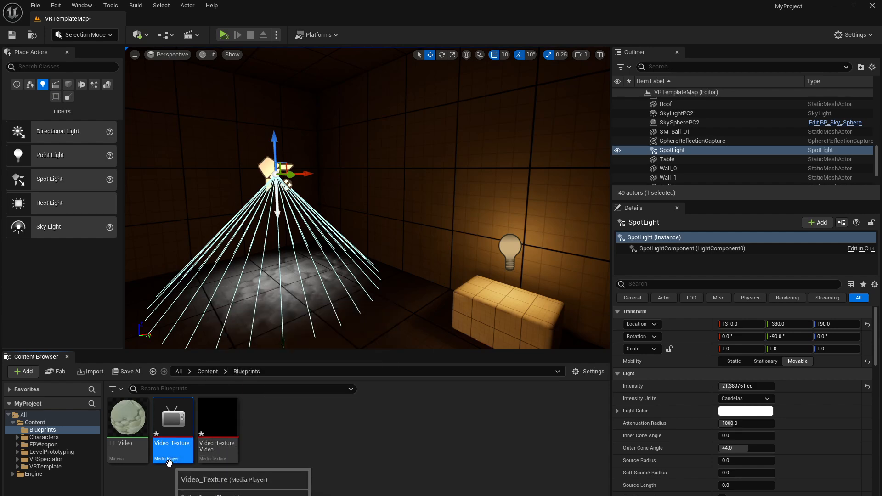
# Review the Video_Texture_Video media texture and enable looping on the Video_Texture media player.
pyautogui.doubleClick(230, 452)
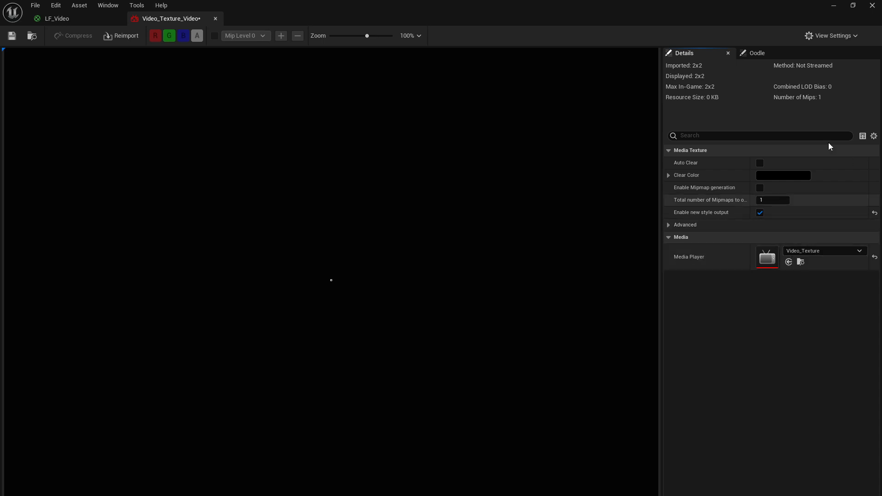
pyautogui.click(833, 5)
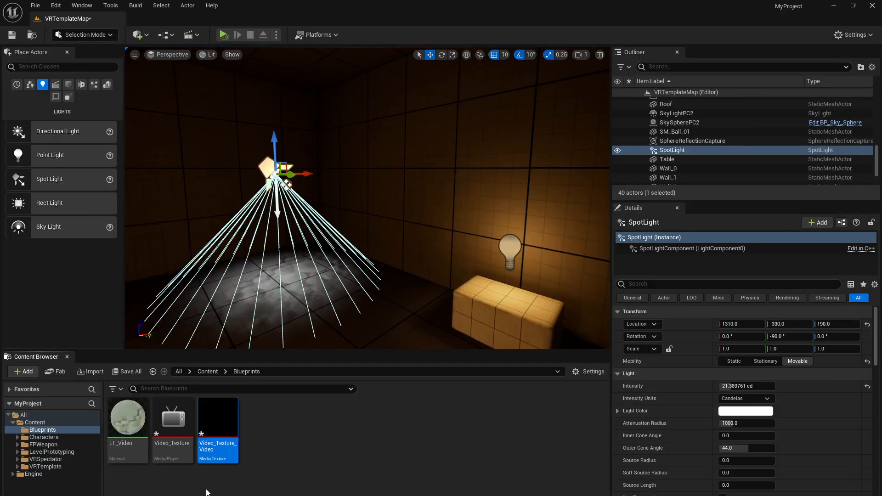
pyautogui.doubleClick(180, 423)
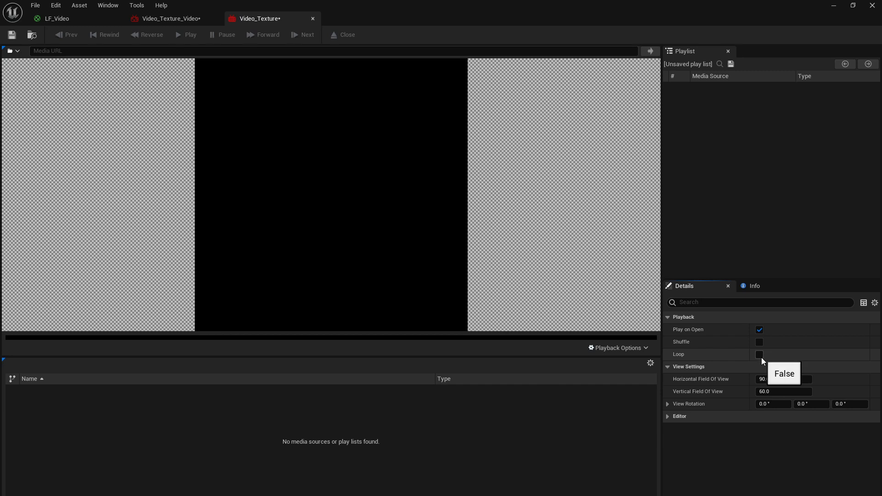
pyautogui.click(761, 356)
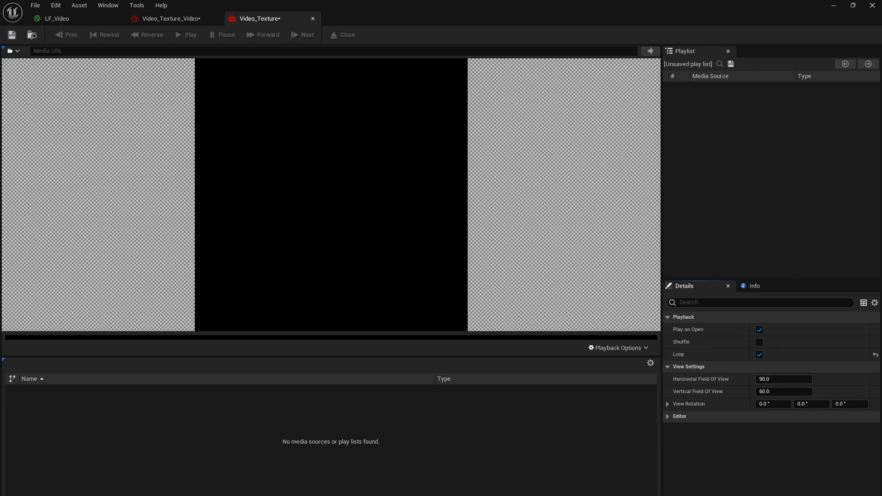
pyautogui.click(833, 6)
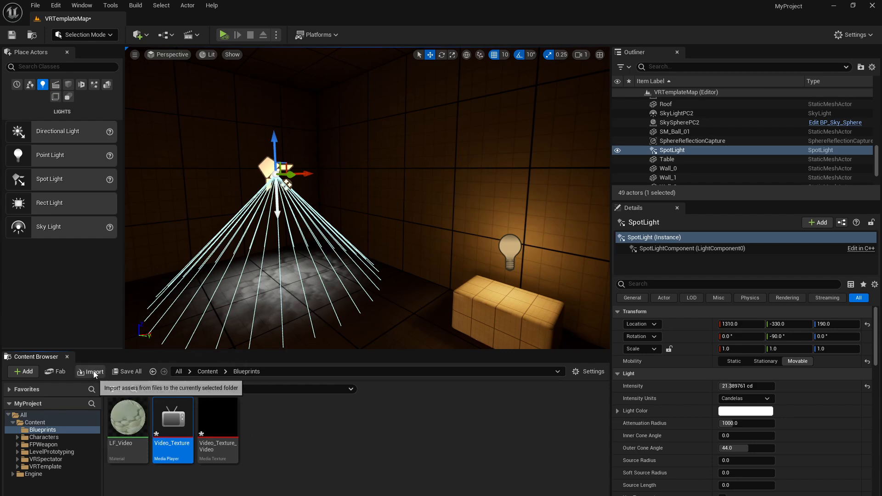
# Import TurtlePixabayPaulsAdventures.mp4 from the Videos folder into Blueprints and review the resulting file media source.
pyautogui.click(81, 373)
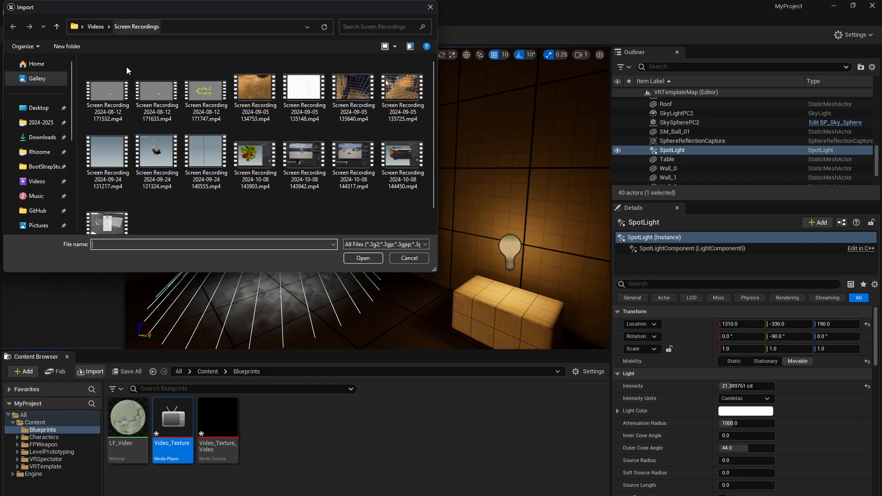
pyautogui.click(96, 26)
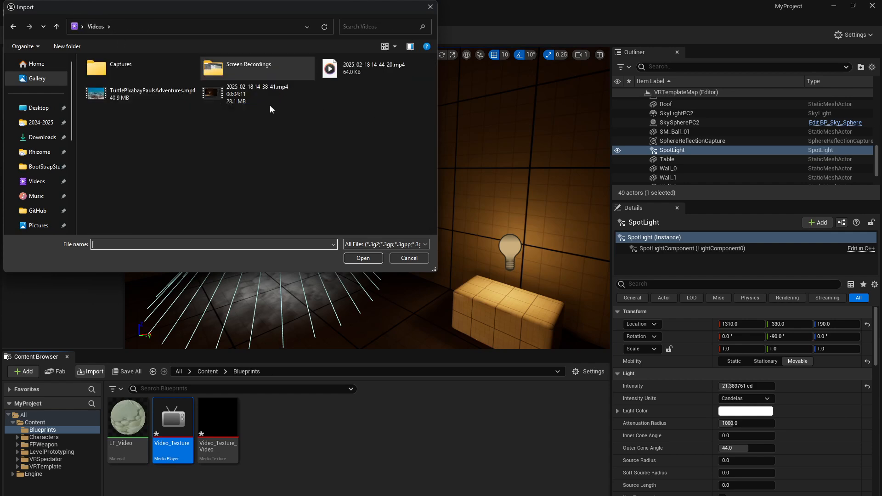
pyautogui.click(174, 99)
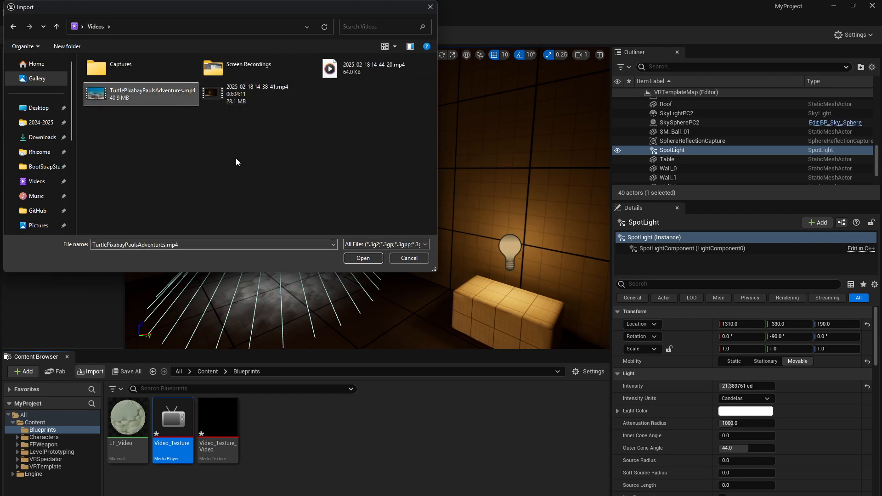
pyautogui.click(365, 257)
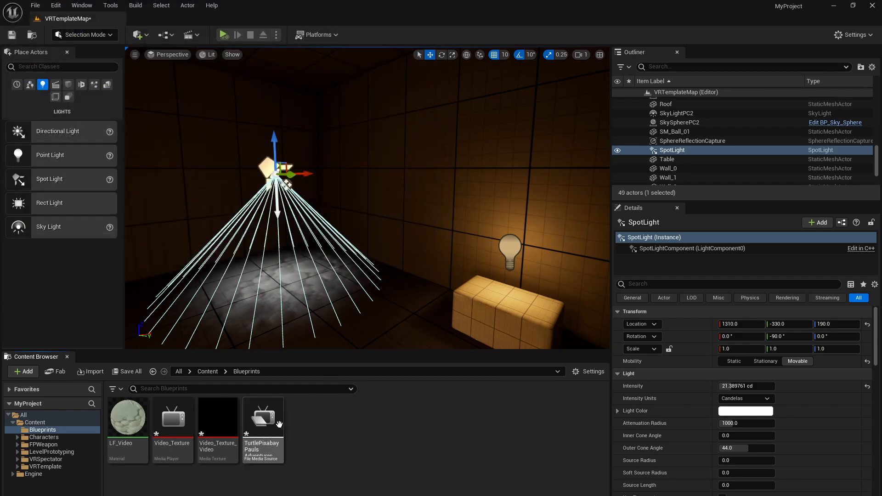
pyautogui.doubleClick(263, 425)
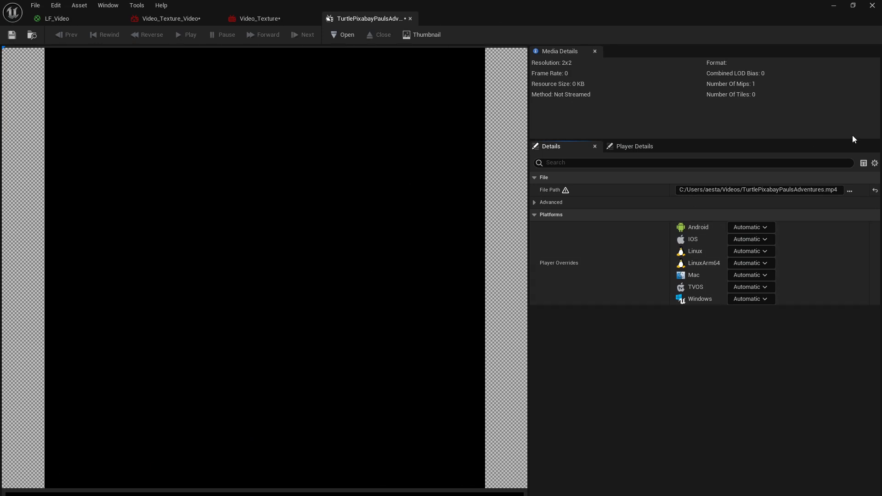
pyautogui.click(410, 19)
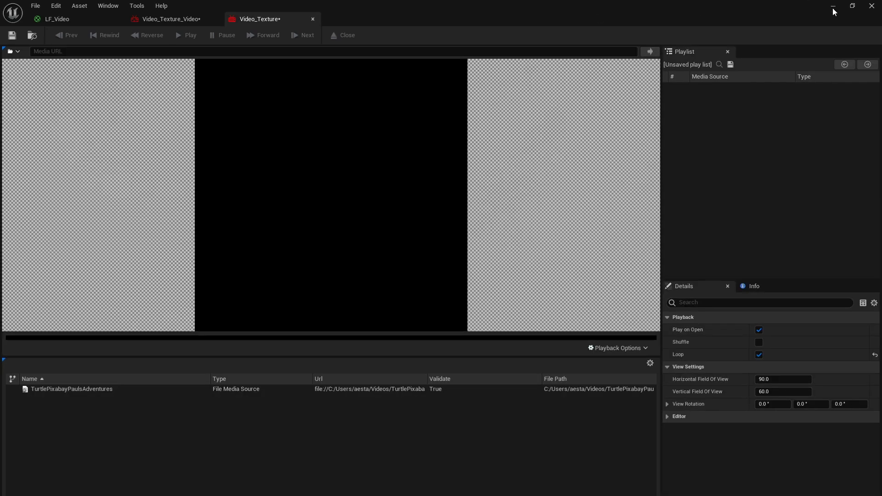
pyautogui.click(833, 8)
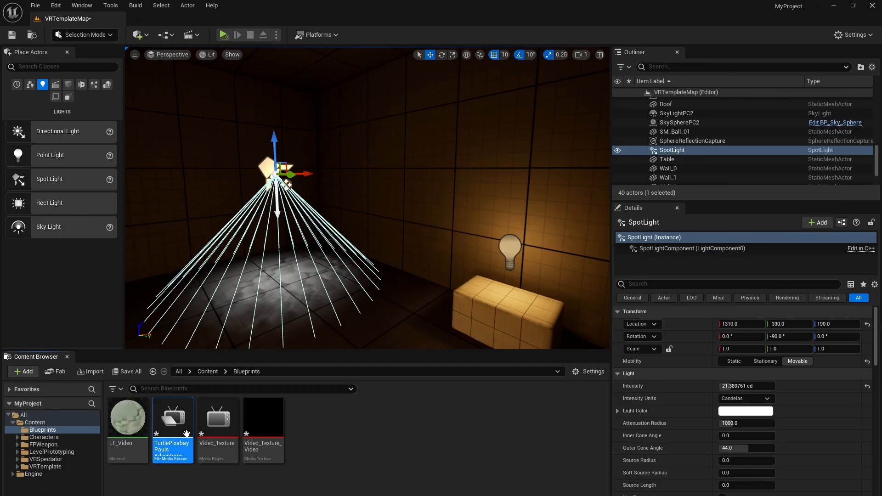
# Play TurtlePixabayPaulsAdventures in the Video_Texture media player and save its playlist as VideoPlaylist.
pyautogui.doubleClick(217, 459)
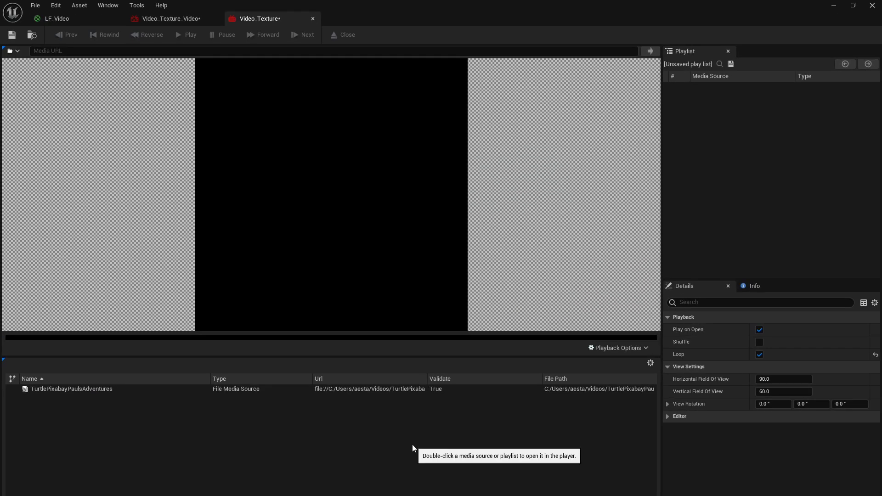
pyautogui.click(74, 391)
pyautogui.doubleClick(74, 389)
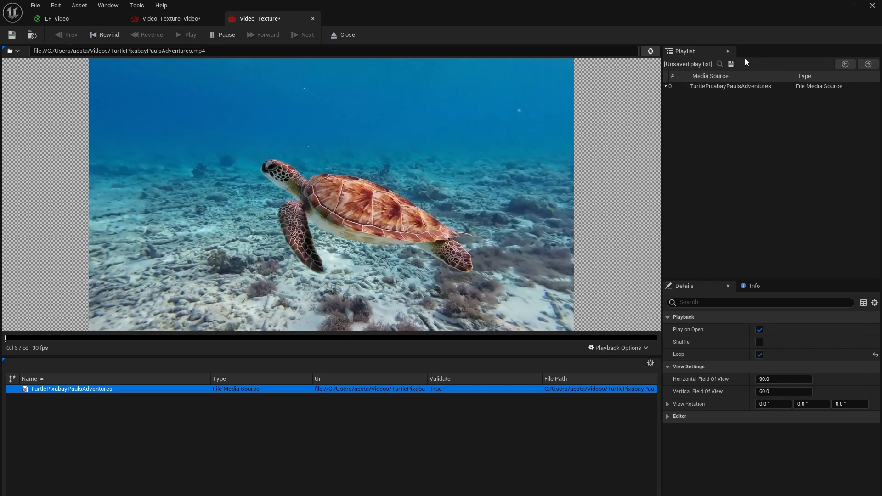
pyautogui.click(734, 63)
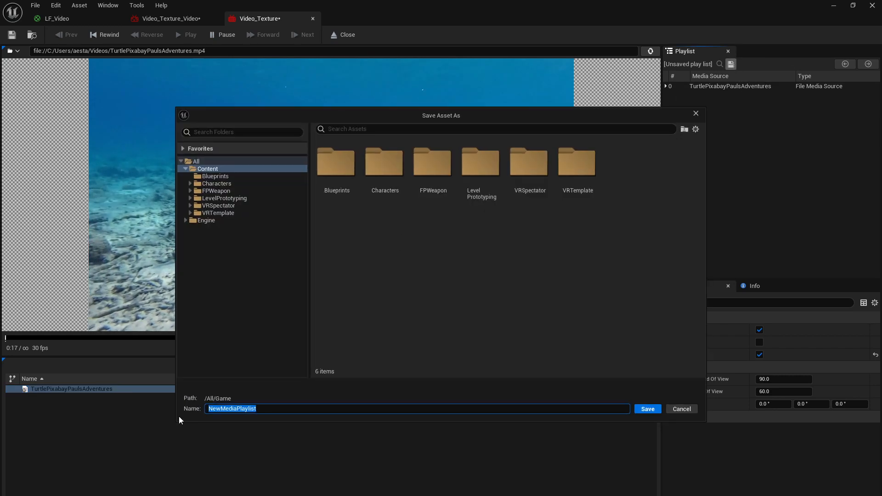
pyautogui.write('VideoPlauylist')
pyautogui.click(648, 409)
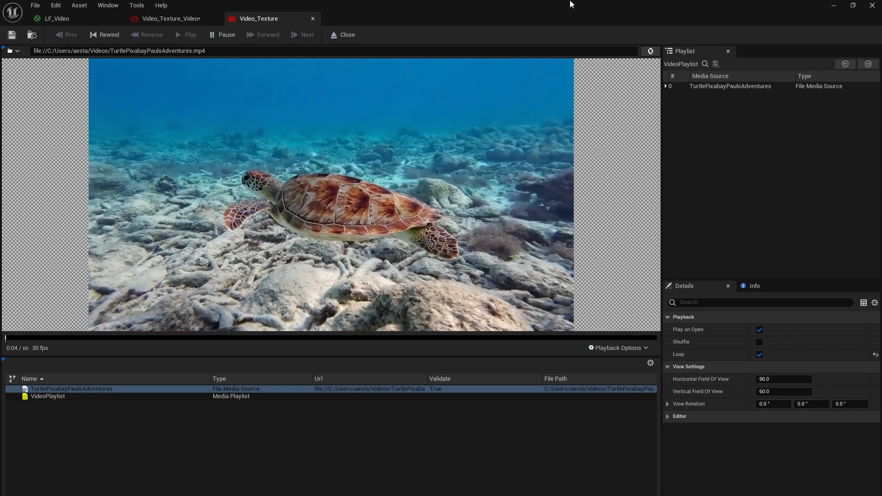
# Compare playback in the Video_Texture_Video texture and the Video_Texture player, then close the texture's editor.
pyautogui.click(174, 18)
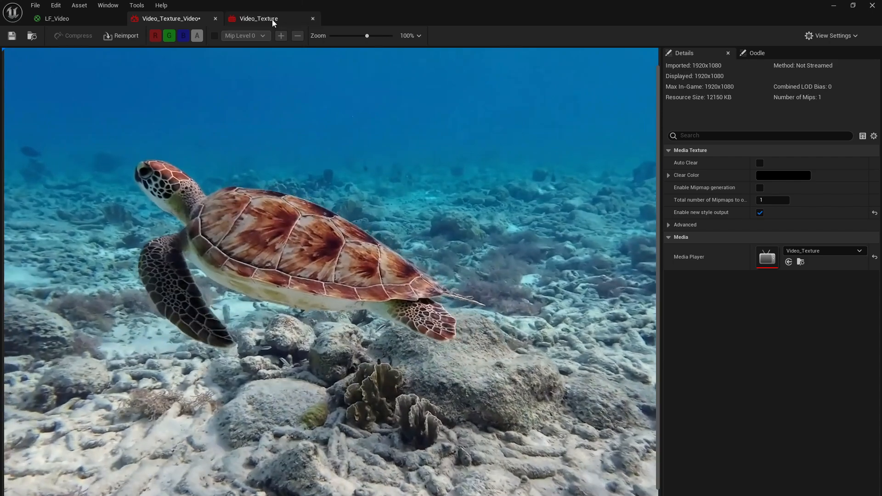
pyautogui.click(270, 19)
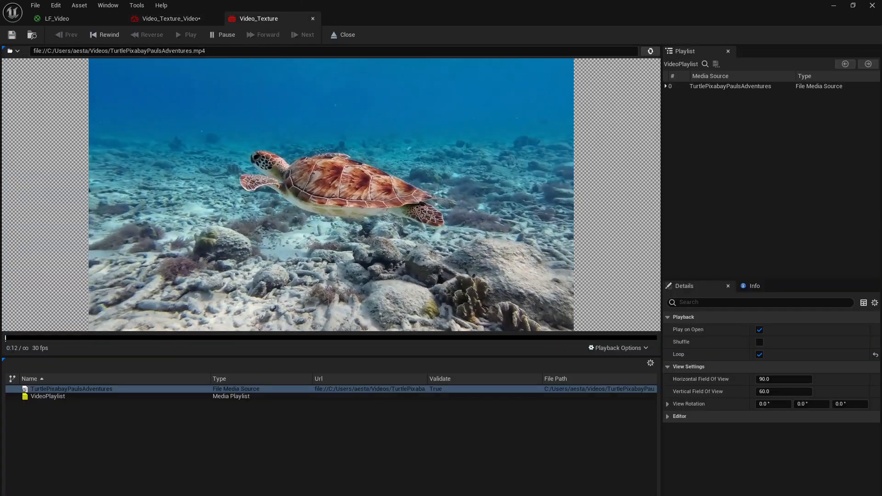
pyautogui.click(174, 19)
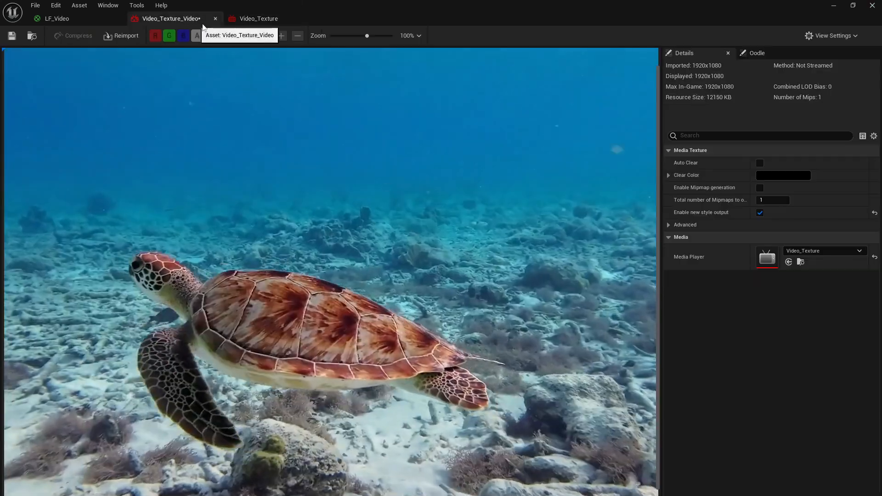
pyautogui.click(213, 19)
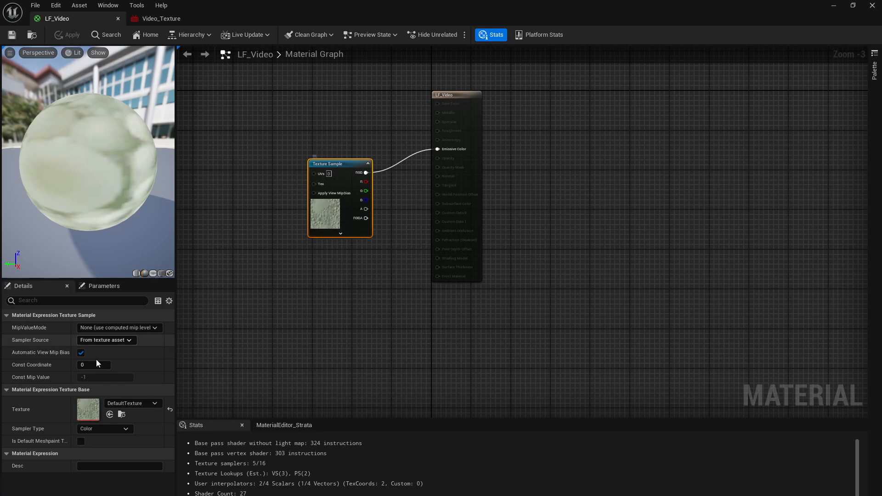
# Assign Video_Texture_Video as the Texture Sample's texture in LF_Video and move the editor window off the level view.
pyautogui.click(112, 404)
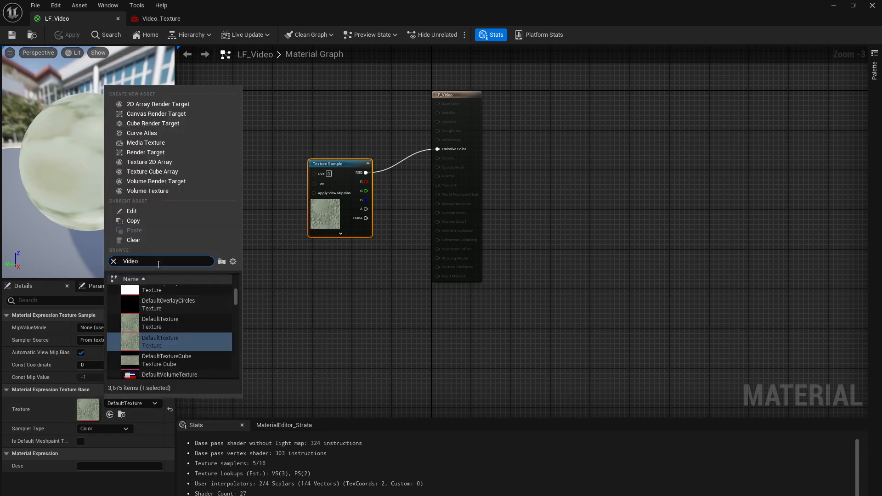
pyautogui.click(170, 298)
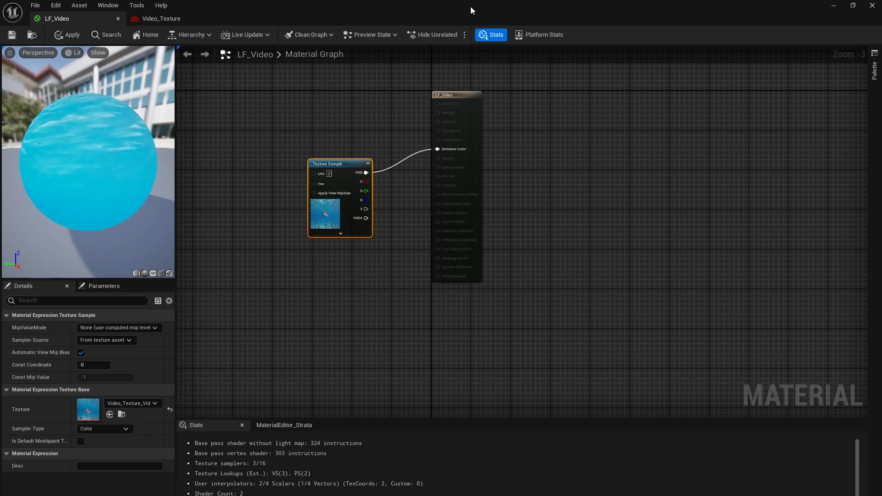
pyautogui.moveTo(471, 10); pyautogui.dragTo(0, 183)
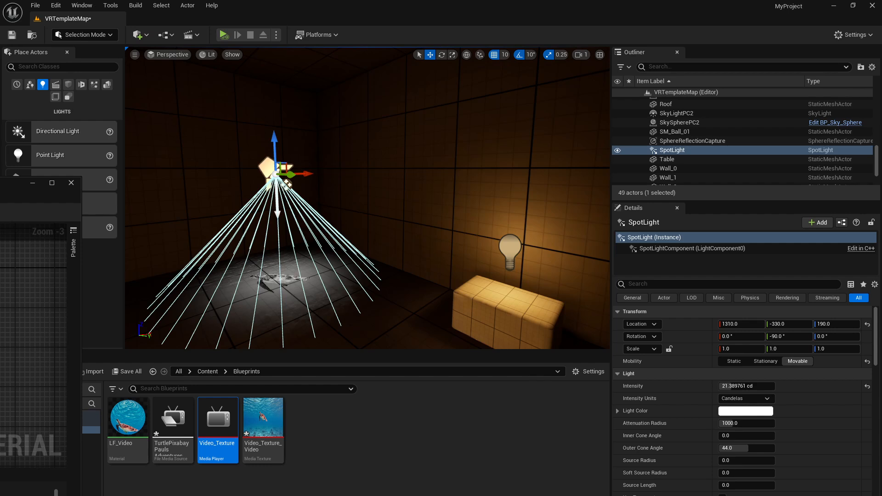
pyautogui.moveTo(0, 183); pyautogui.dragTo(0, 171)
pyautogui.click(0, 170)
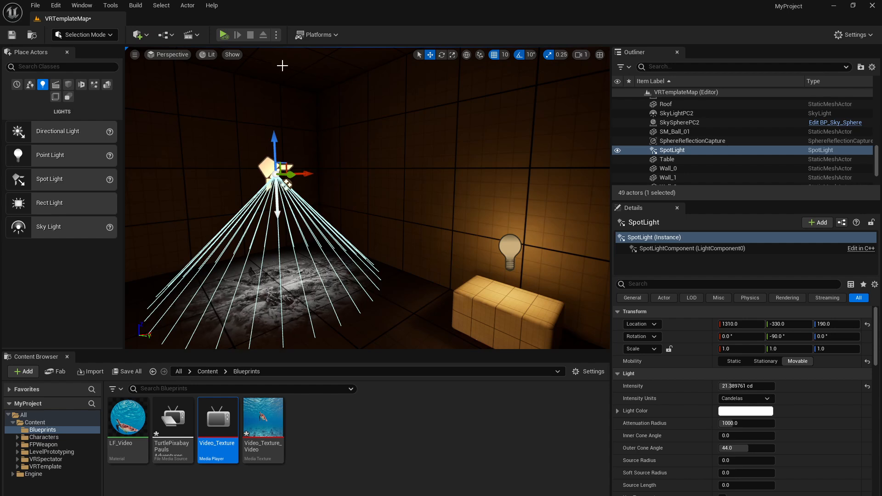
# Play-test the level to check the projected video, stop it, and bring the Video_Texture media player window back over the level.
pyautogui.click(223, 35)
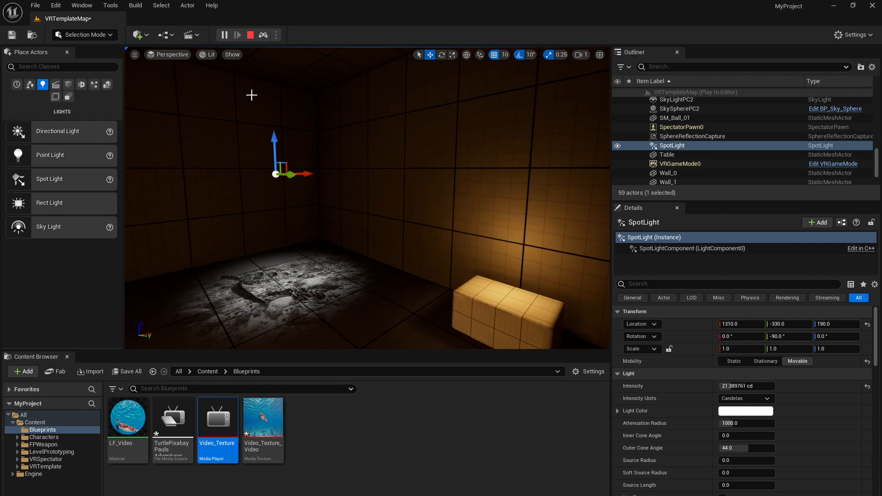
pyautogui.click(248, 36)
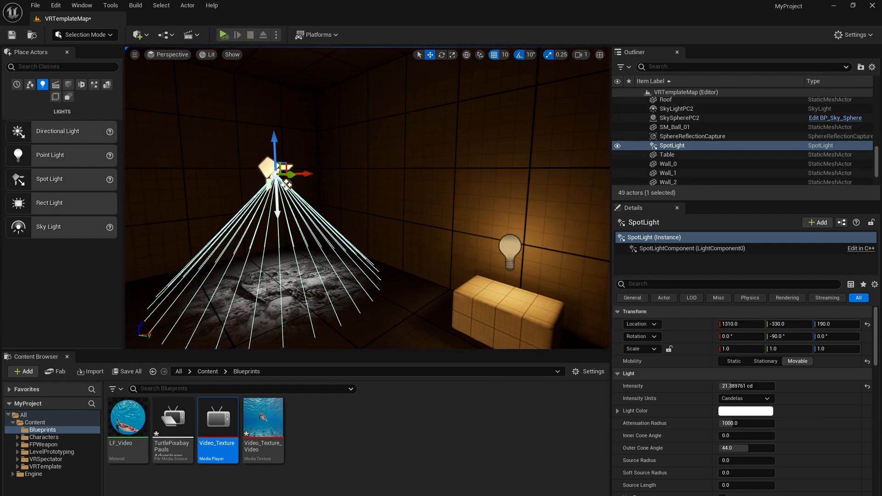
pyautogui.moveTo(0, 143); pyautogui.dragTo(450, 157)
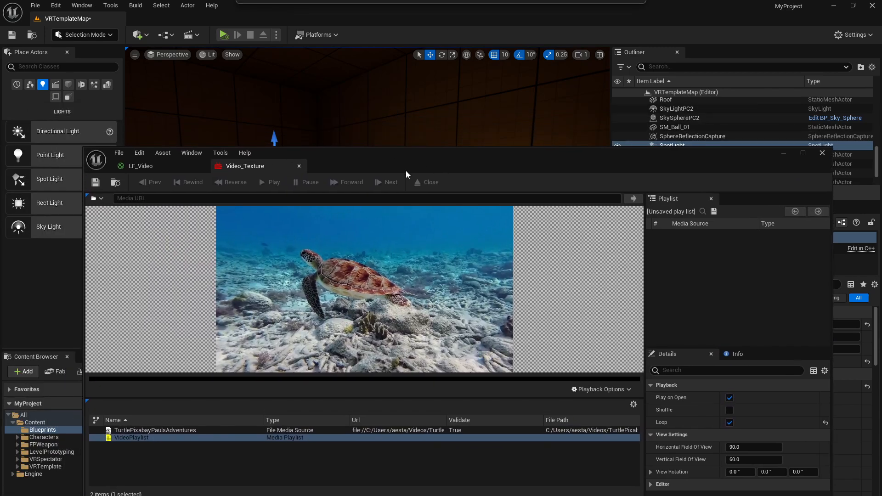
# Play VideoPlaylist in the Video_Texture media player, move the player off the level view, and run a short play-test.
pyautogui.doubleClick(205, 438)
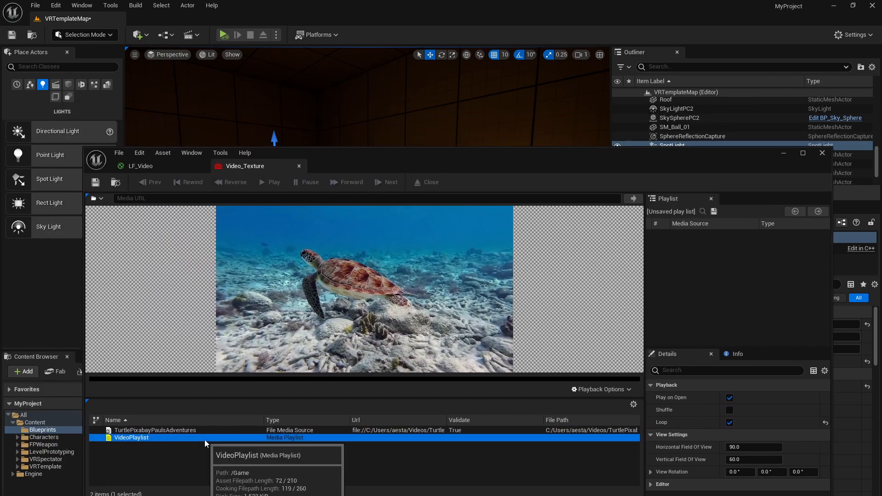
pyautogui.moveTo(390, 170); pyautogui.dragTo(407, 360)
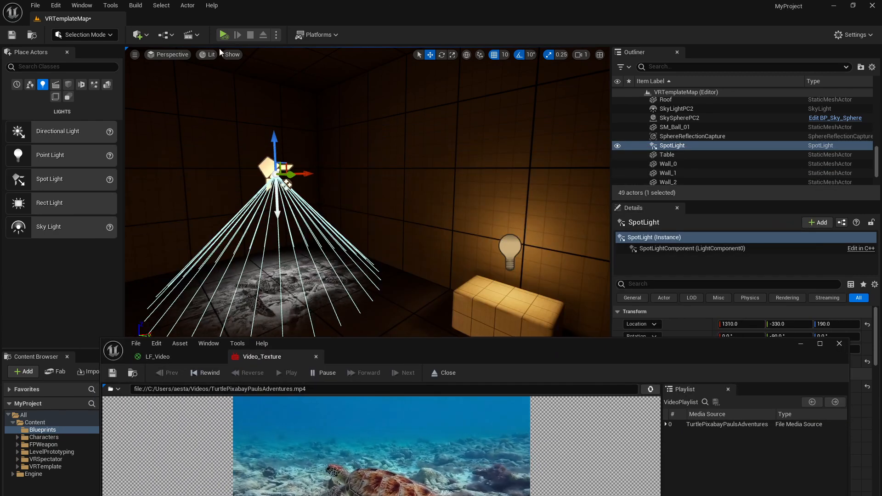
pyautogui.click(228, 39)
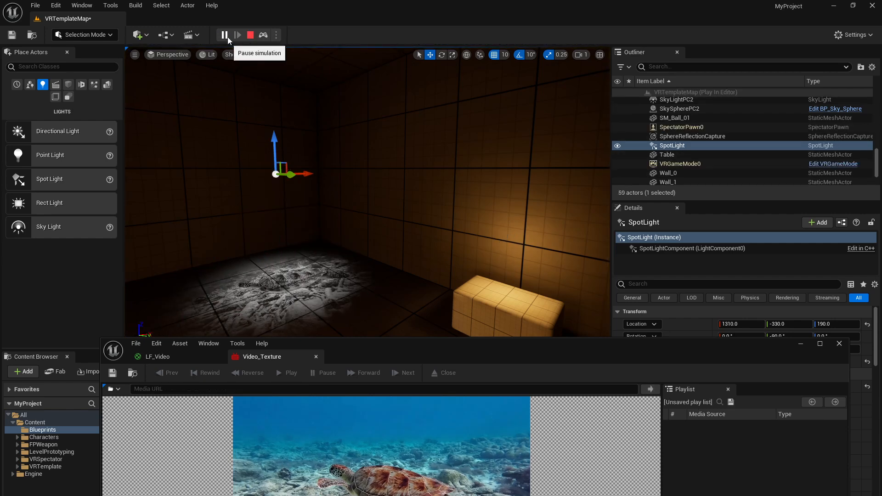
pyautogui.click(250, 35)
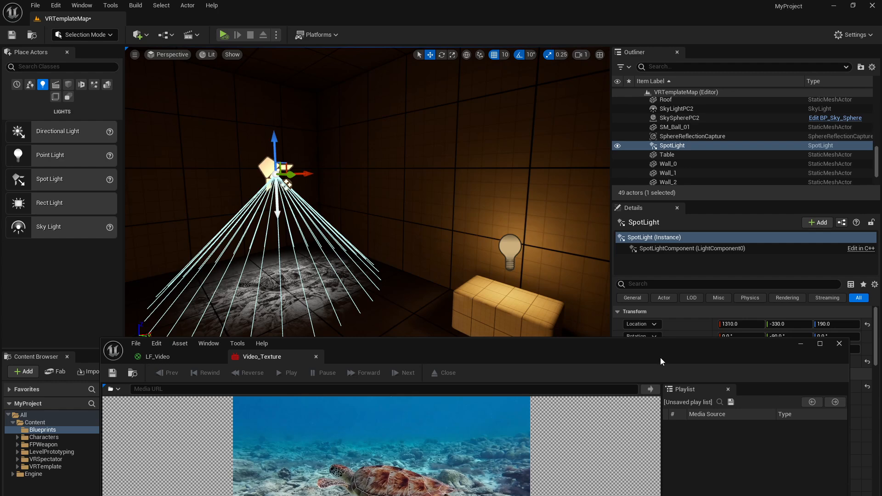
# Close the media player editor window and clear the asset selection in the Blueprints folder.
pyautogui.moveTo(660, 357); pyautogui.dragTo(588, 274)
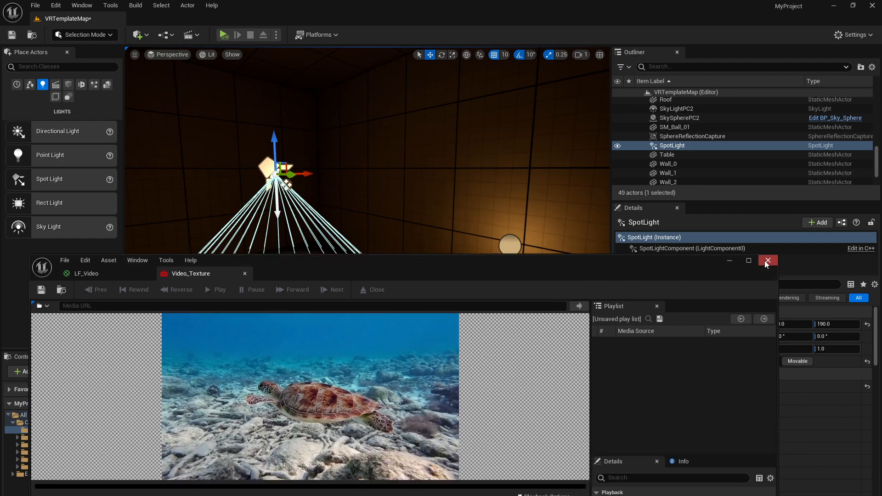
pyautogui.click(766, 260)
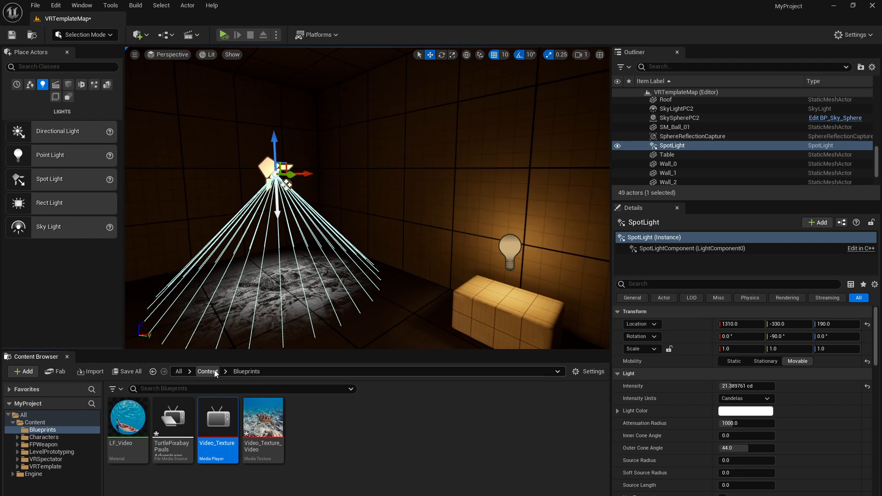
pyautogui.click(380, 467)
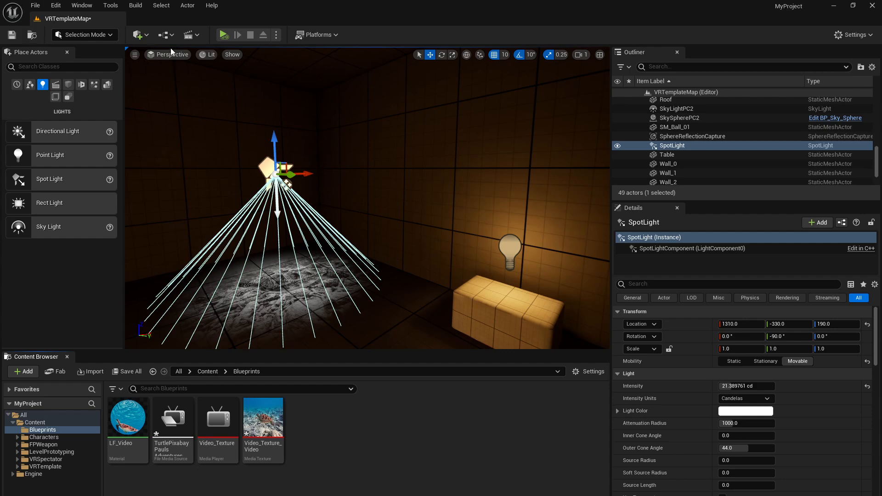
# Create an empty Actor Blueprint class named BP_LightProjector in the Blueprints folder.
pyautogui.click(169, 36)
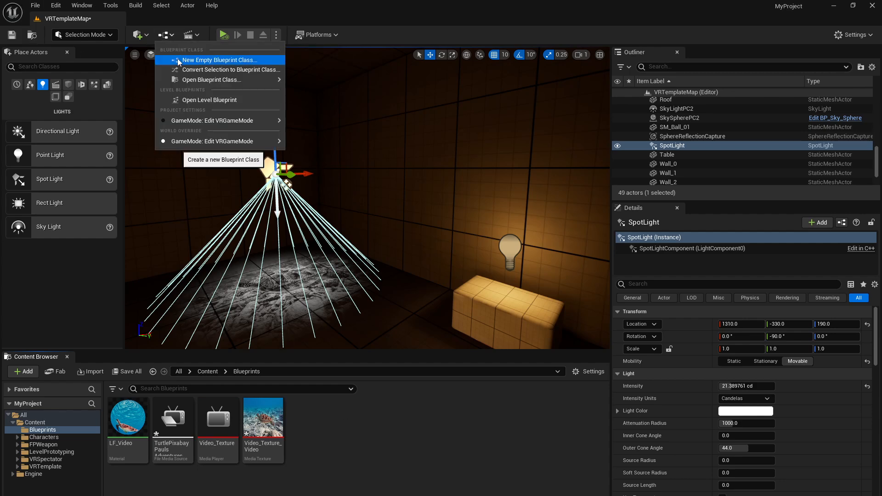
pyautogui.click(177, 59)
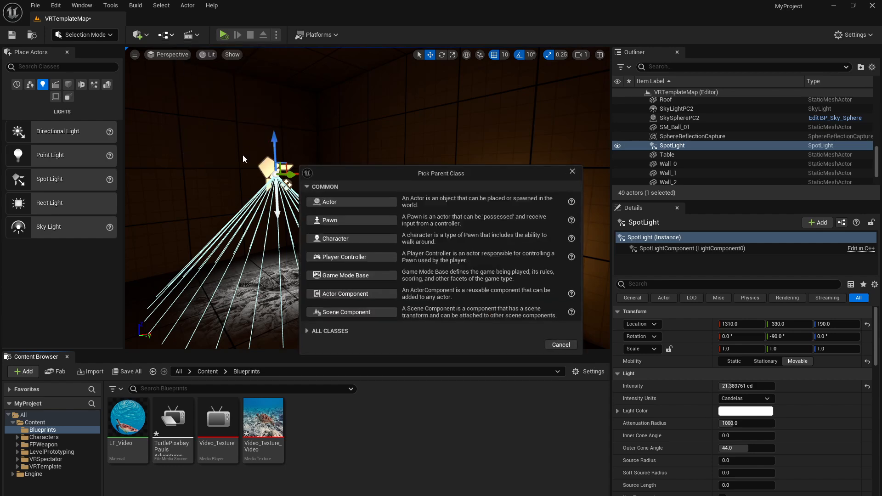
pyautogui.click(377, 202)
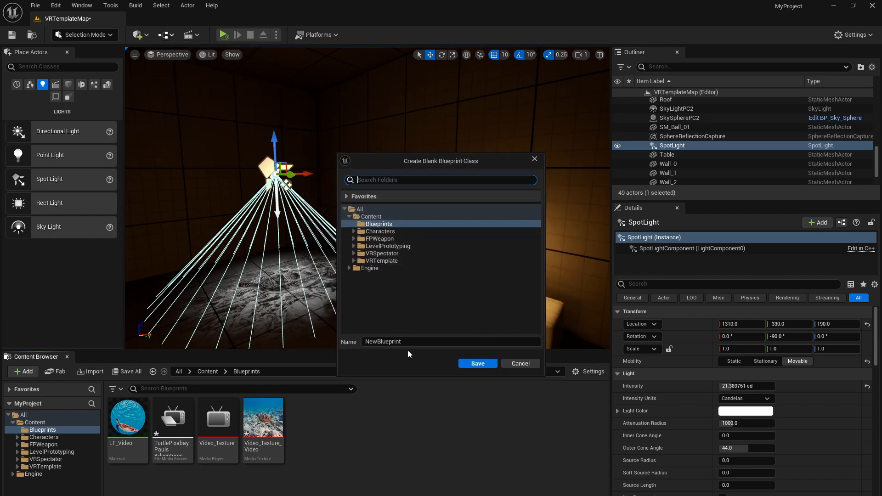
pyautogui.click(411, 342)
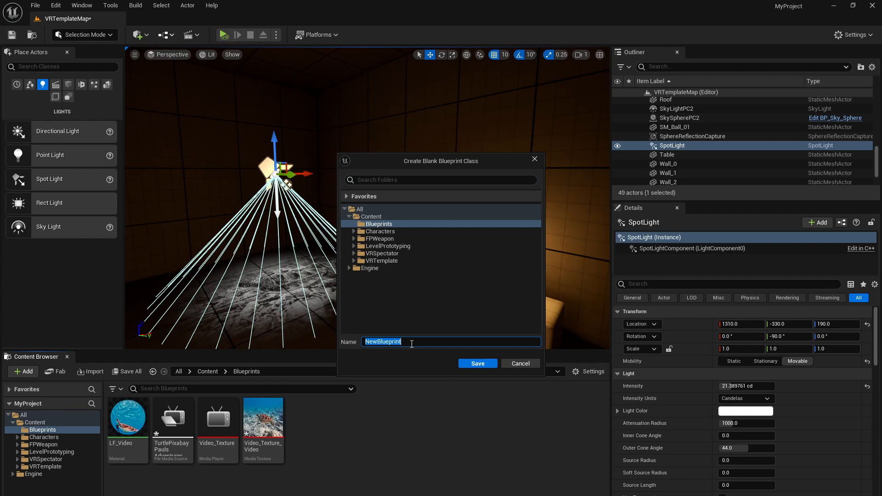
pyautogui.write('BP_LightProjector')
pyautogui.click(471, 363)
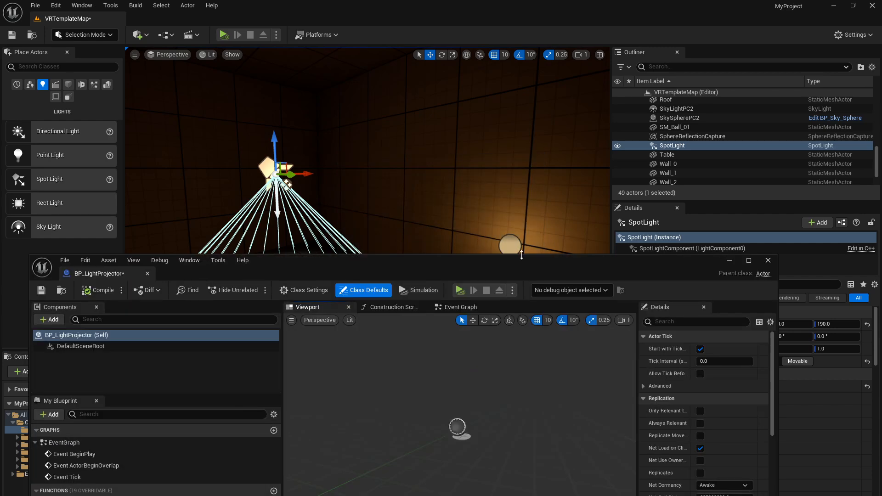
# Move the BP_LightProjector editor aside to view the level and Blueprints folder, and bring it back maximized.
pyautogui.moveTo(523, 266); pyautogui.dragTo(514, 75)
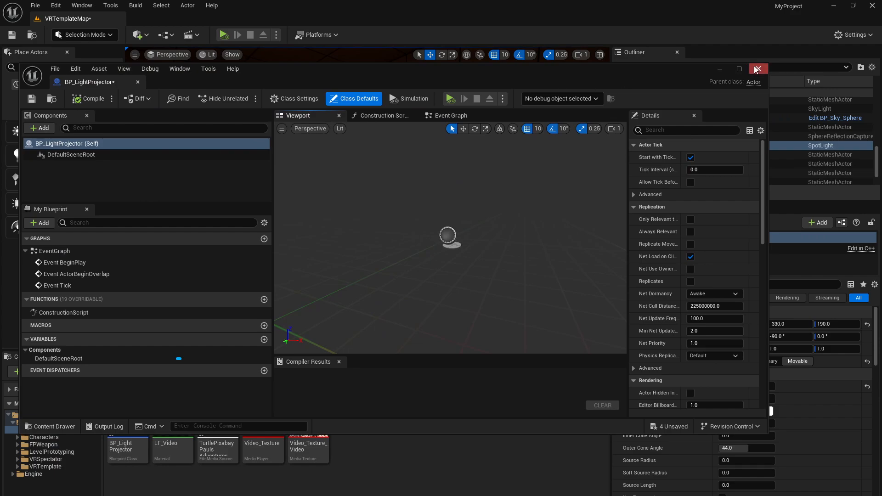
pyautogui.click(739, 69)
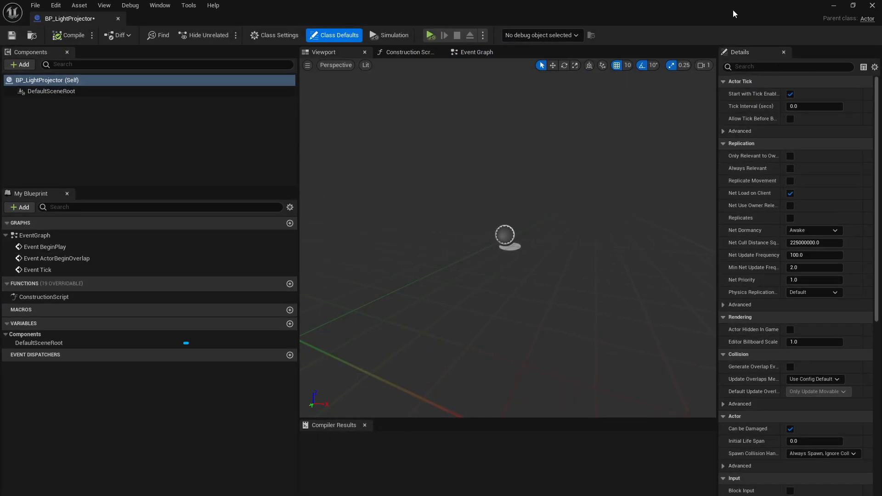
pyautogui.moveTo(732, 10); pyautogui.dragTo(642, 490)
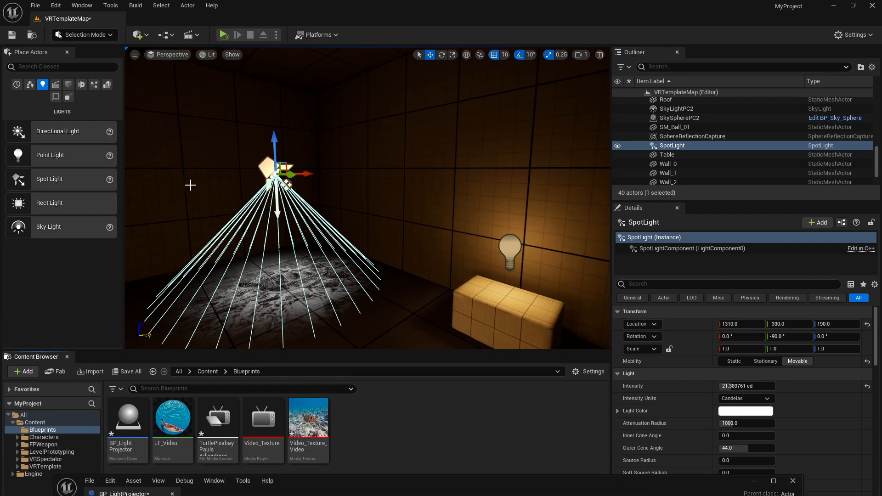
pyautogui.moveTo(404, 482); pyautogui.dragTo(381, 79)
pyautogui.click(753, 78)
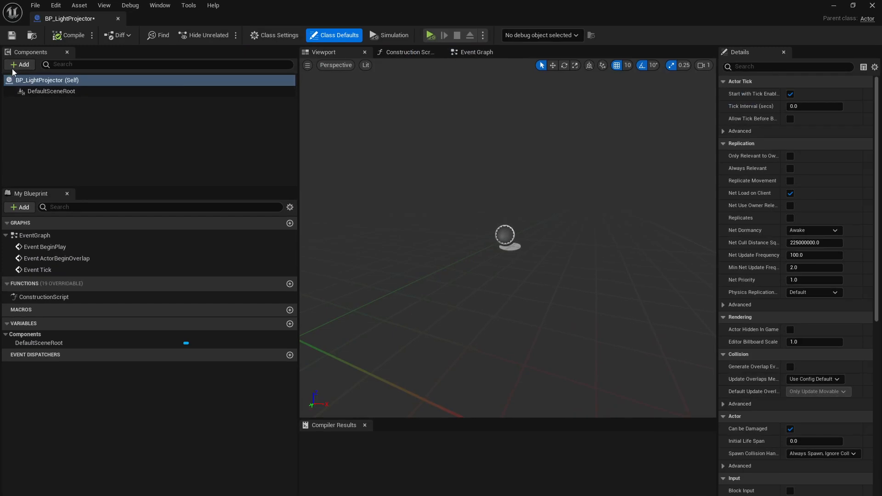
# Add a Spot Light component to BP_LightProjector with its default name and select it.
pyautogui.click(9, 67)
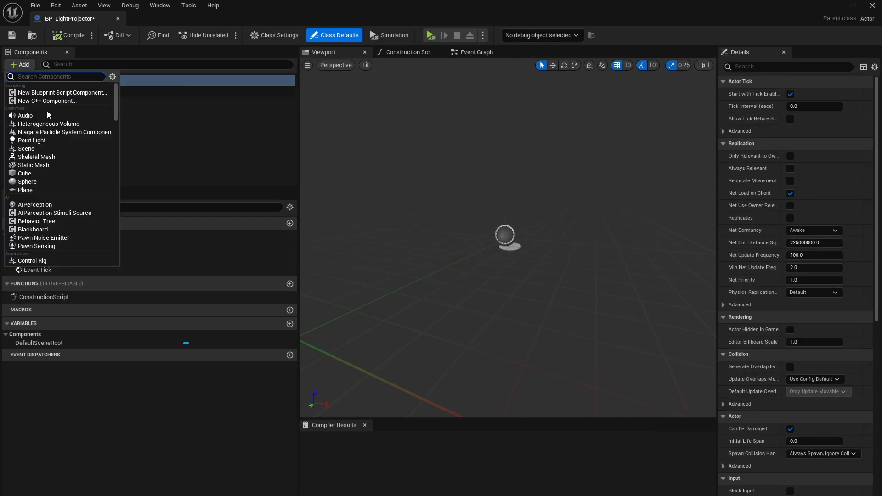
pyautogui.write('spot')
pyautogui.click(50, 93)
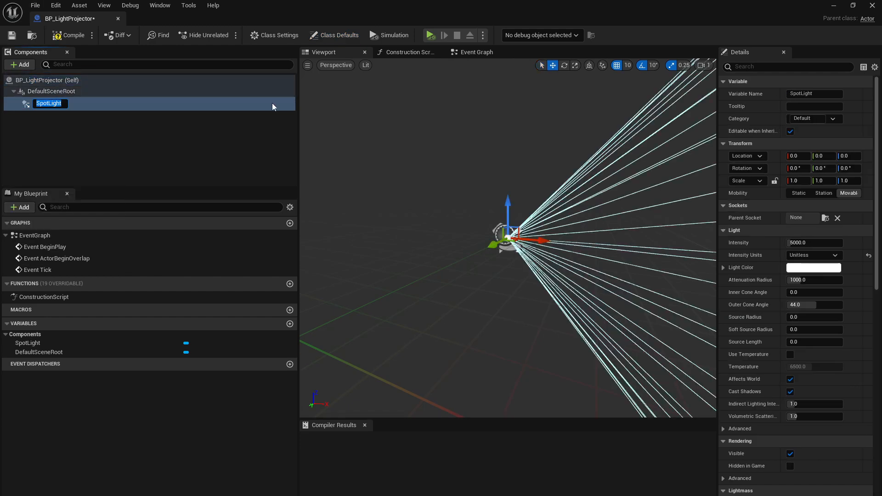
pyautogui.click(155, 131)
pyautogui.click(131, 102)
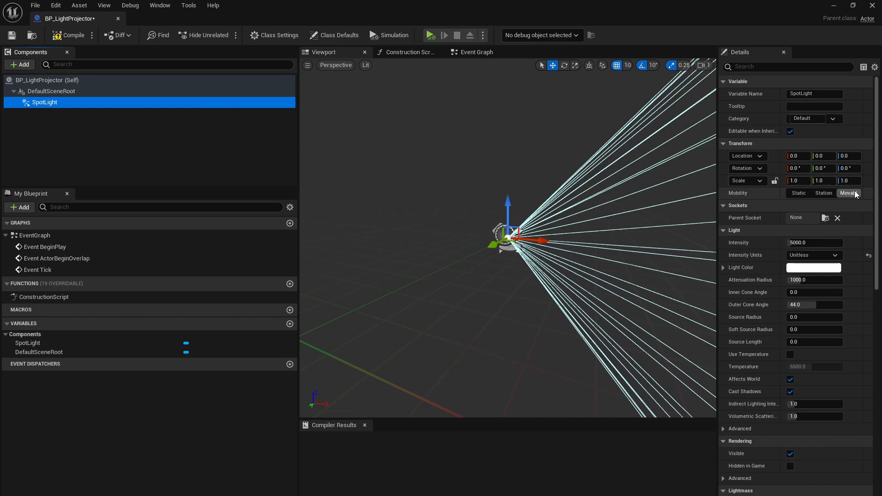
# Assign LF_Video as the SpotLight component's Light Function Material and compile the blueprint.
pyautogui.scroll(-10, 824, 379)
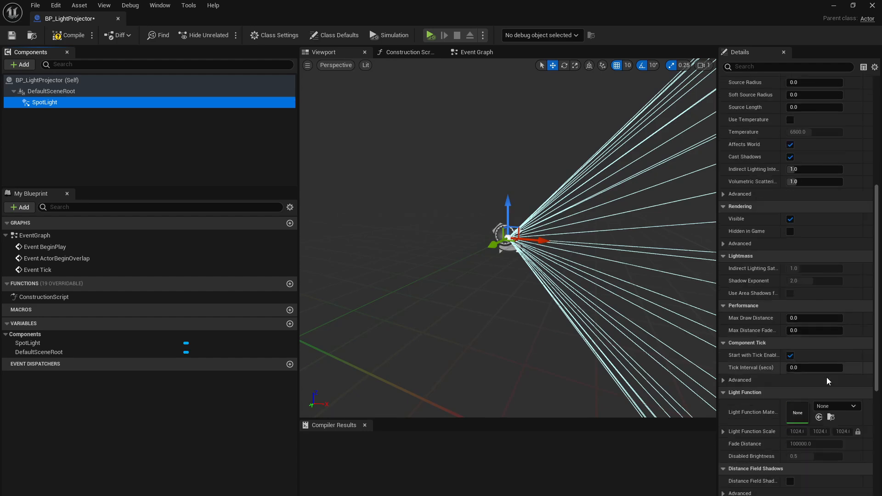
pyautogui.click(826, 378)
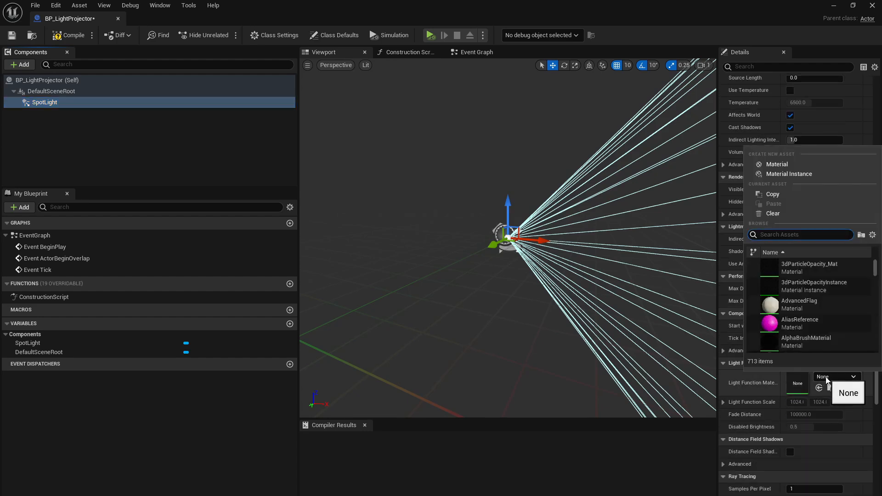
pyautogui.write('LF_')
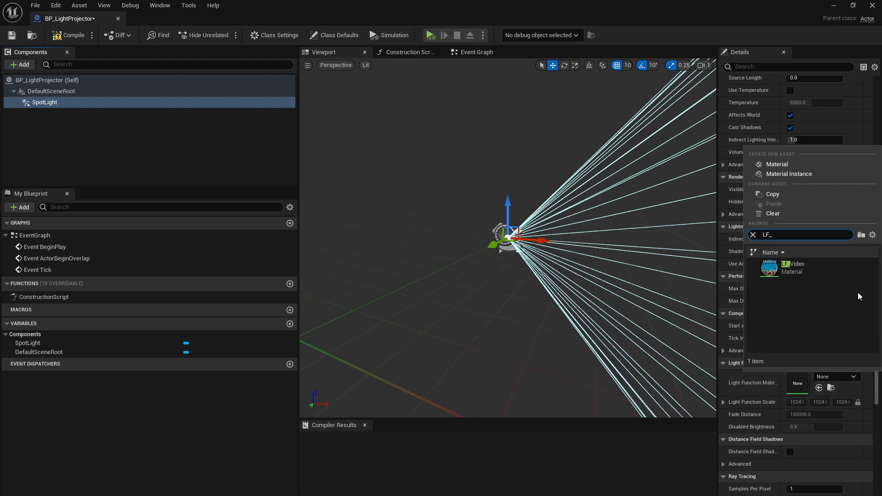
pyautogui.click(800, 268)
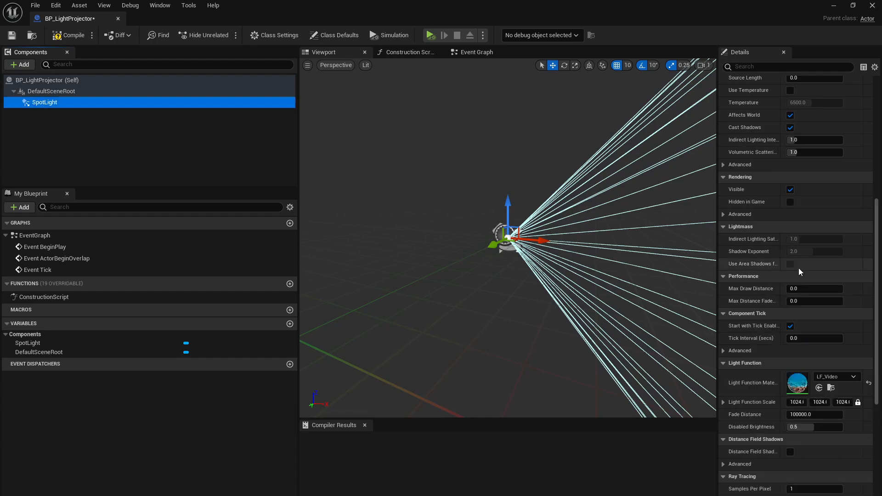
pyautogui.click(69, 36)
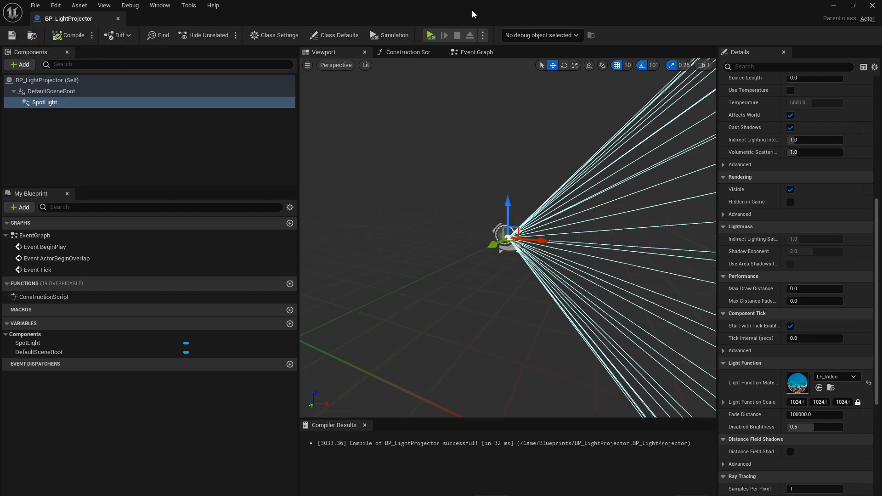
# Place BP_LightProjector in the level beside the existing spot light at X 1290 and bring its blueprint editor back over the level.
pyautogui.moveTo(471, 10); pyautogui.dragTo(0, 129)
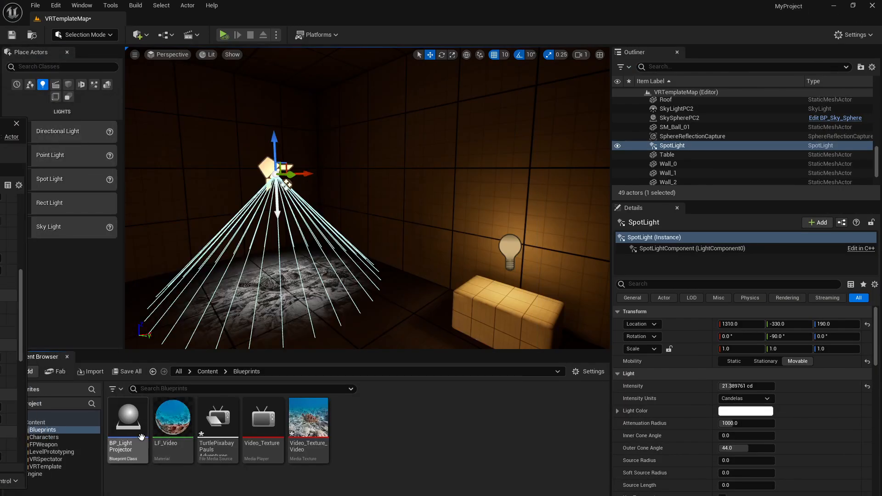
pyautogui.moveTo(128, 420); pyautogui.dragTo(271, 146)
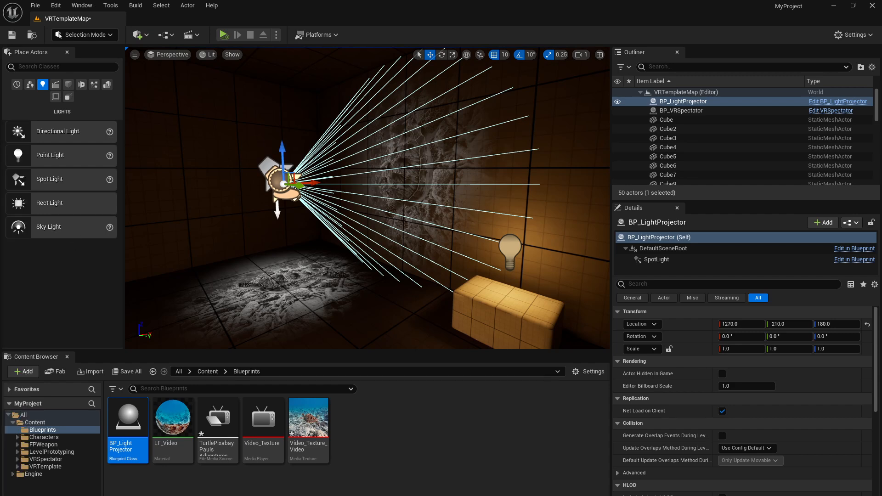
pyautogui.moveTo(316, 183); pyautogui.dragTo(325, 183)
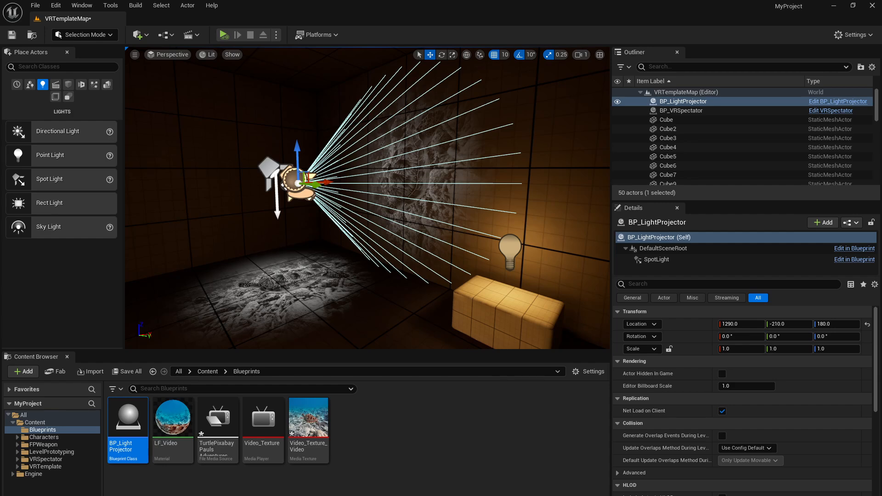
pyautogui.moveTo(0, 158); pyautogui.dragTo(279, 129)
pyautogui.click(163, 178)
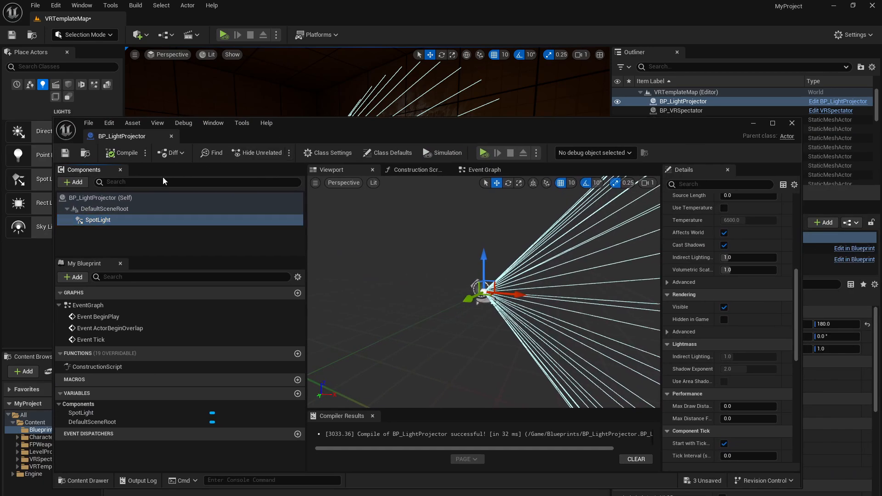
pyautogui.write('rorarro')
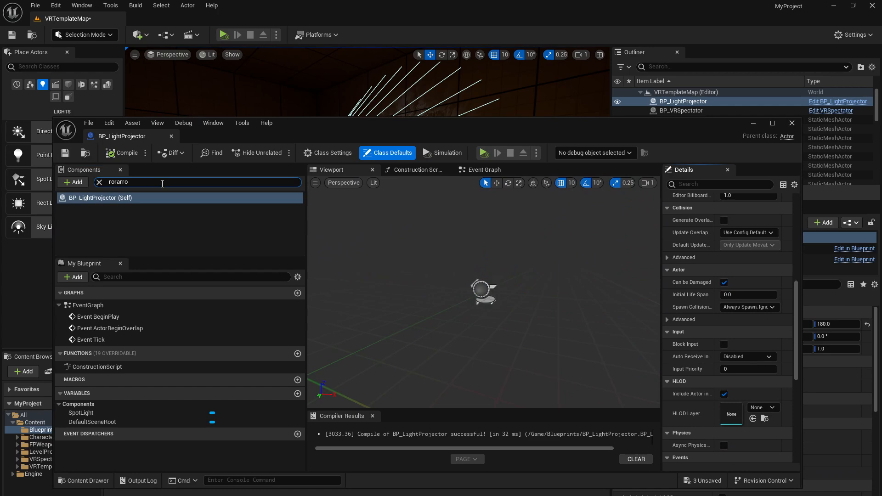
pyautogui.press('BackSpace')
pyautogui.press('BackSpace')
pyautogui.press('BackSpace')
pyautogui.press('BackSpace')
pyautogui.write('arrow')
pyautogui.click(99, 182)
# Add an Arrow component to BP_LightProjector and attach it under the SpotLight component.
pyautogui.click(73, 181)
pyautogui.write('a')
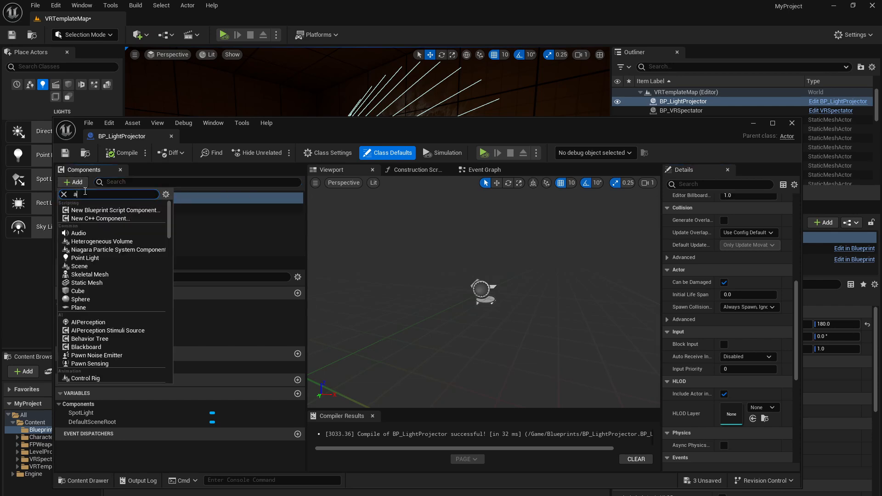
pyautogui.write('rrow')
pyautogui.click(80, 211)
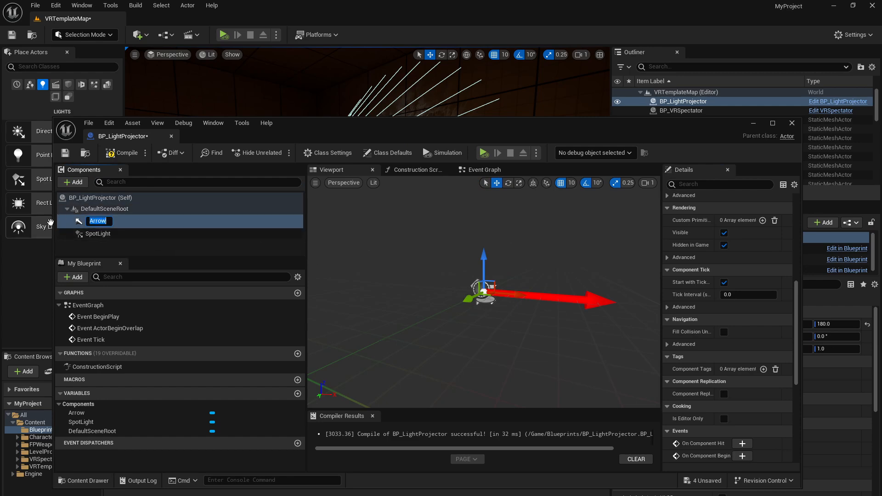
pyautogui.moveTo(97, 233); pyautogui.dragTo(100, 220)
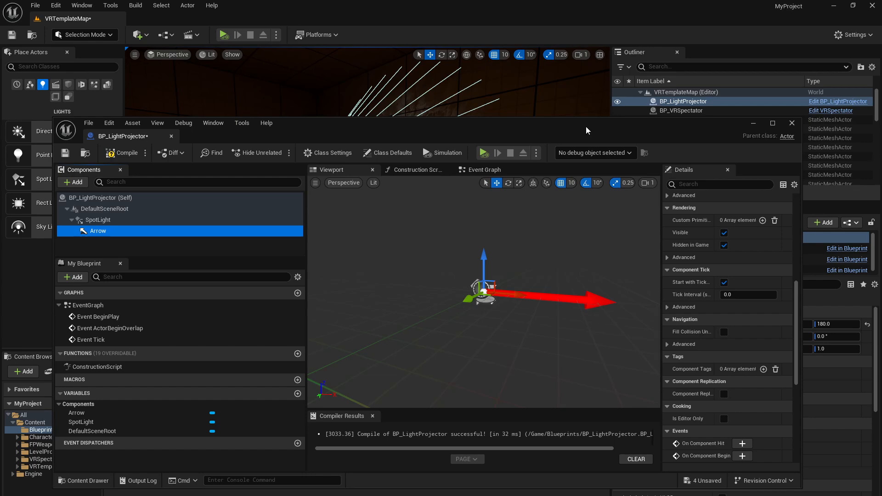
# Raise the SpotLight component's intensity to about 17.03 cd with Candelas as its intensity units, and compile the blueprint.
pyautogui.moveTo(587, 129); pyautogui.dragTo(532, 267)
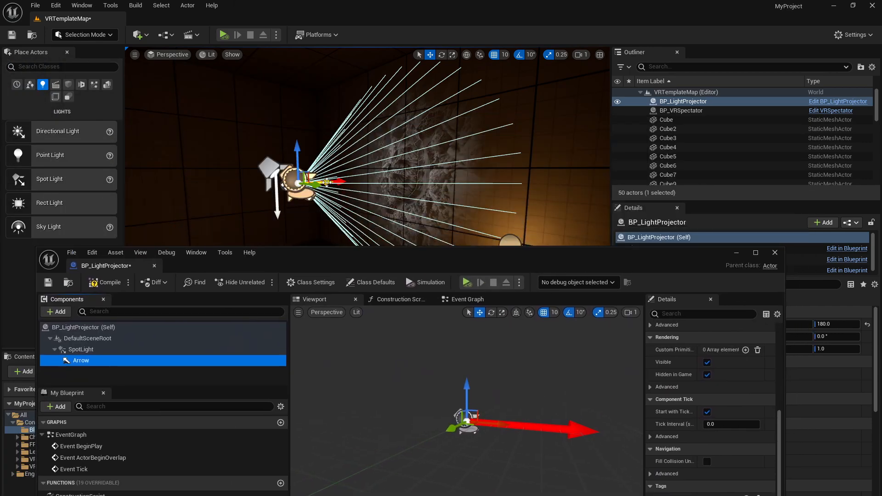
pyautogui.click(79, 350)
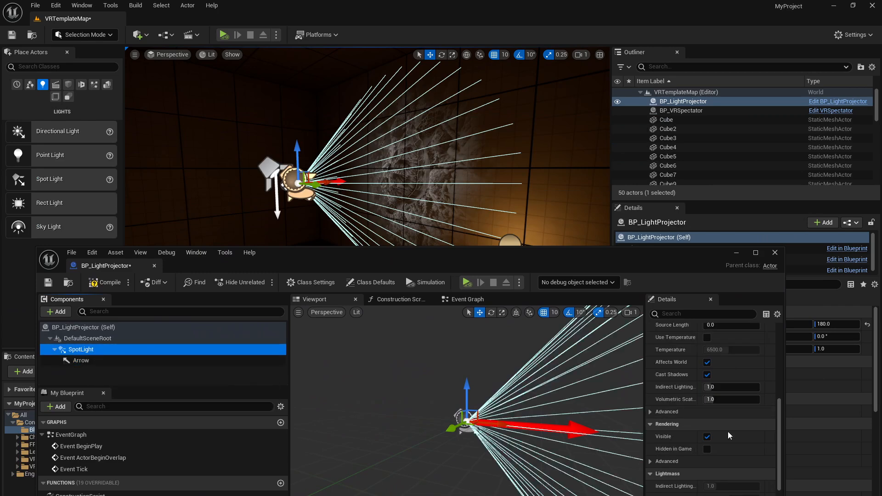
pyautogui.scroll(3, 725, 440)
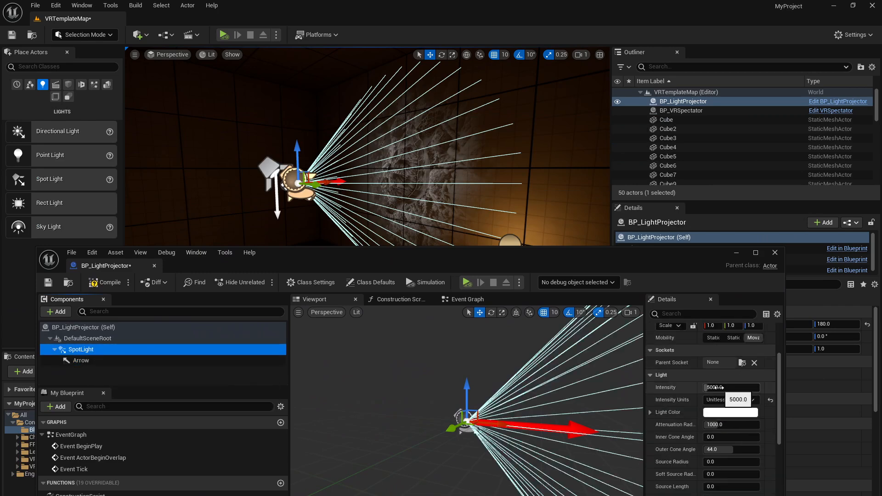
pyautogui.moveTo(715, 387); pyautogui.dragTo(744, 387)
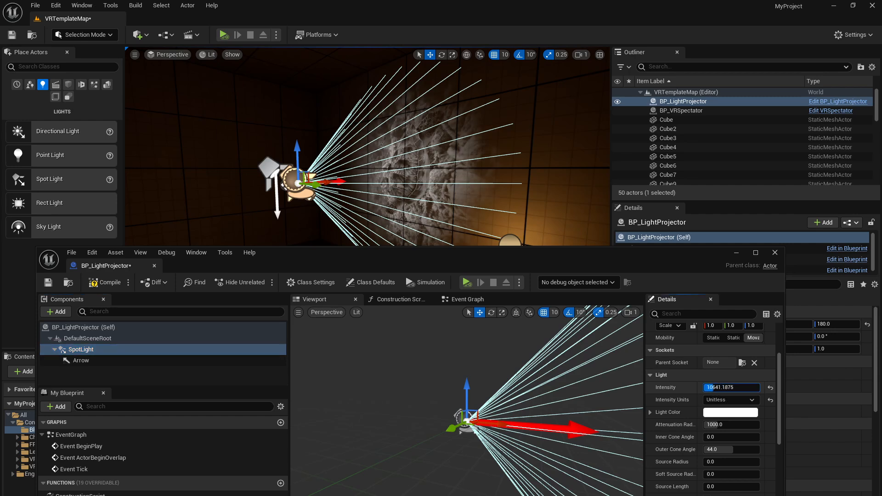
pyautogui.click(730, 400)
pyautogui.click(728, 418)
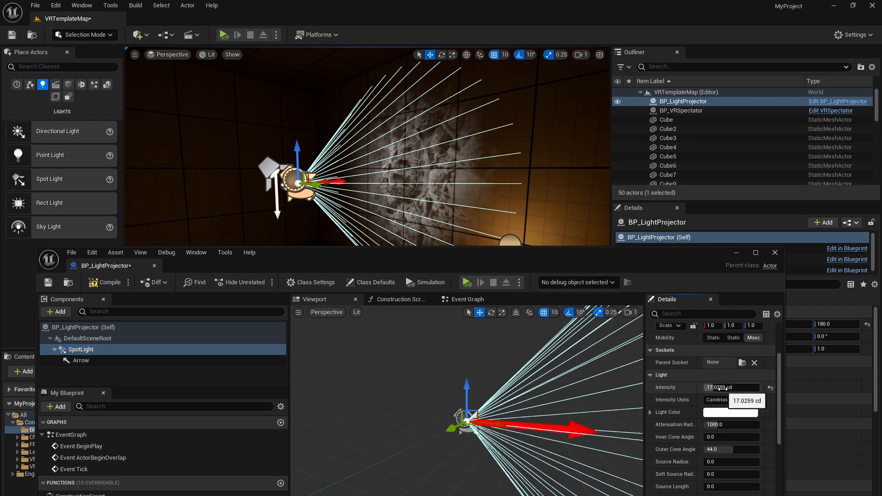
pyautogui.moveTo(588, 255); pyautogui.dragTo(694, 164)
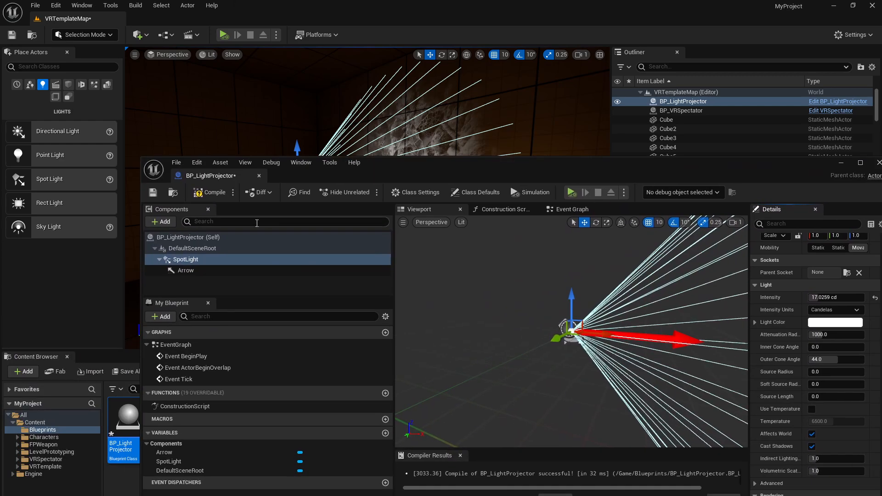
pyautogui.click(209, 192)
pyautogui.moveTo(673, 172); pyautogui.dragTo(482, 334)
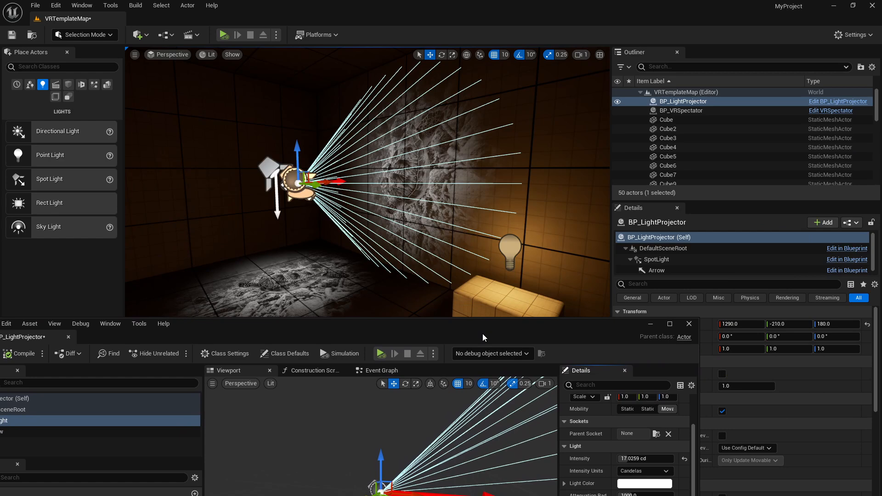
# Open BP_LightProjector's Event Graph at the Event BeginPlay node.
pyautogui.moveTo(482, 334); pyautogui.dragTo(589, 237)
pyautogui.click(498, 278)
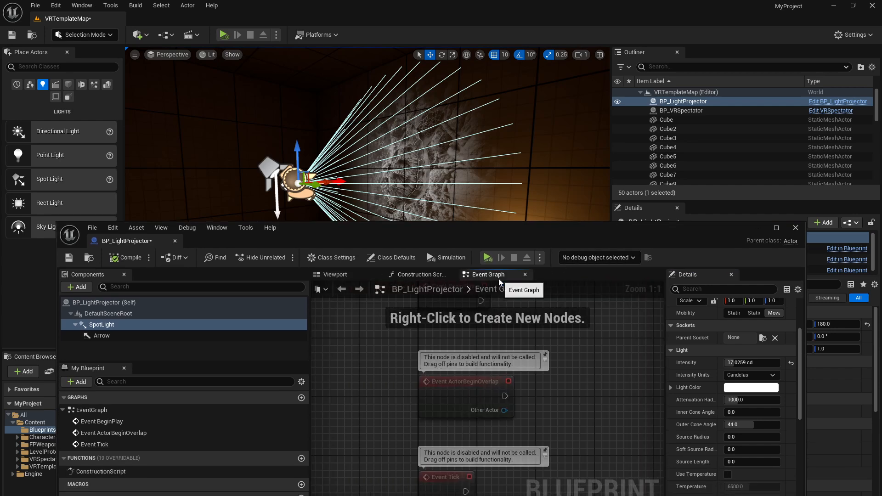
pyautogui.scroll(-1, 610, 387)
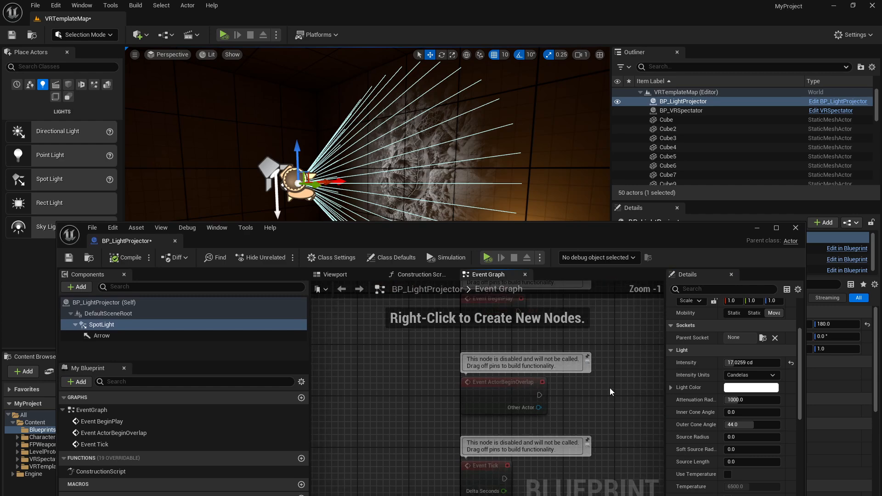
pyautogui.moveTo(628, 351); pyautogui.dragTo(586, 472, button='right')
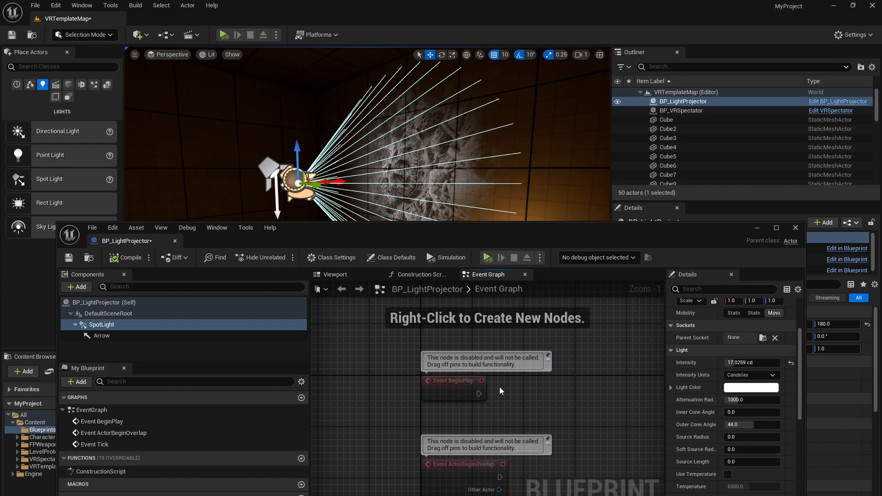
# Open the Video_Texture media player to check its VideoPlaylist entry, and return to BP_LightProjector's Event Graph in a window over the level.
pyautogui.moveTo(687, 241); pyautogui.dragTo(565, 480)
pyautogui.doubleClick(263, 423)
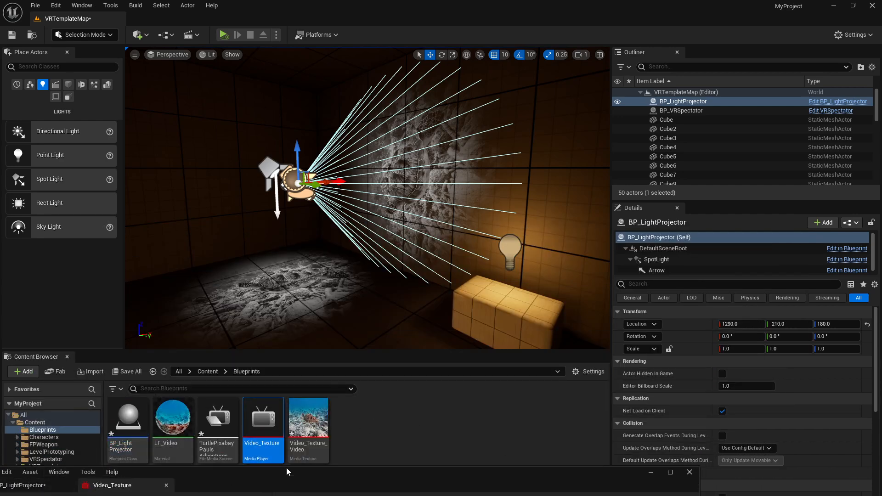
pyautogui.moveTo(286, 468); pyautogui.dragTo(414, 110)
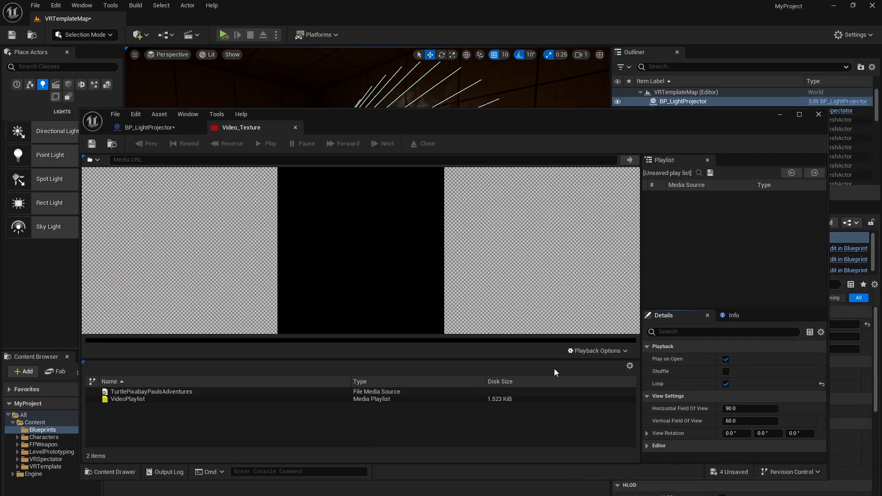
pyautogui.click(226, 400)
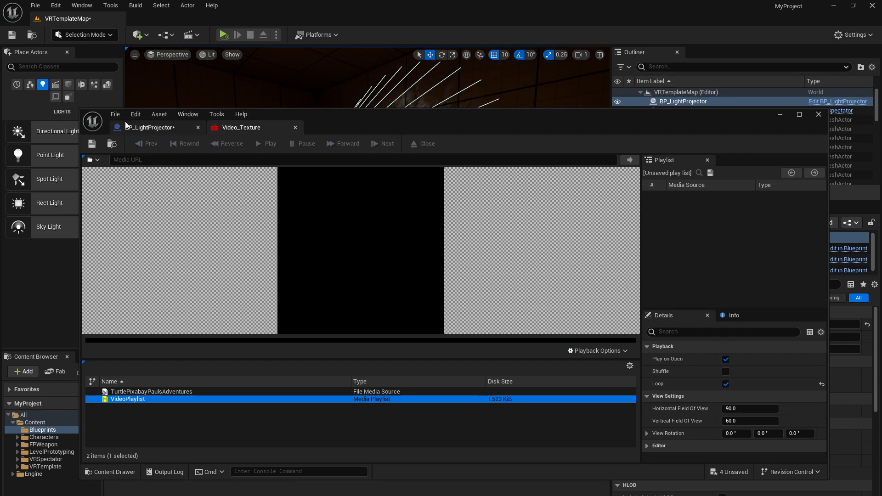
pyautogui.click(137, 127)
pyautogui.click(804, 112)
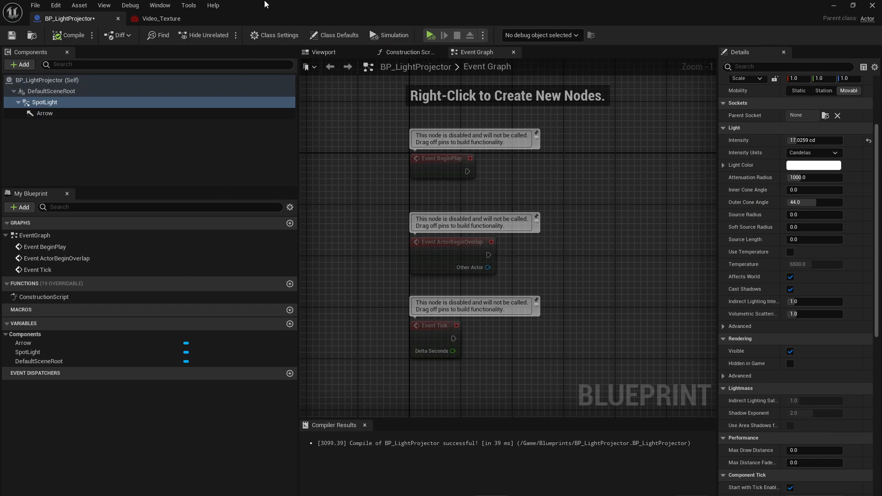
pyautogui.doubleClick(269, 5)
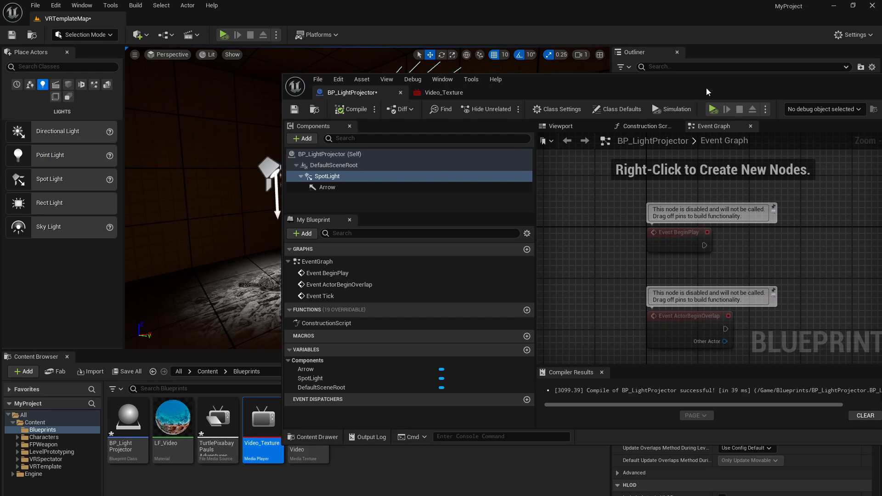
pyautogui.moveTo(706, 88); pyautogui.dragTo(519, 66)
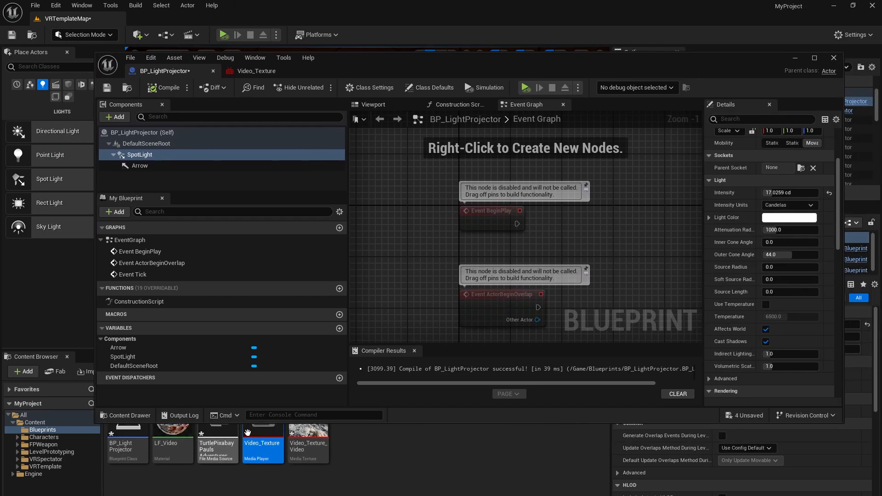
# Add a Media Player variable named VideoPlayer and place its getter in the Event Graph below Event BeginPlay.
pyautogui.click(338, 329)
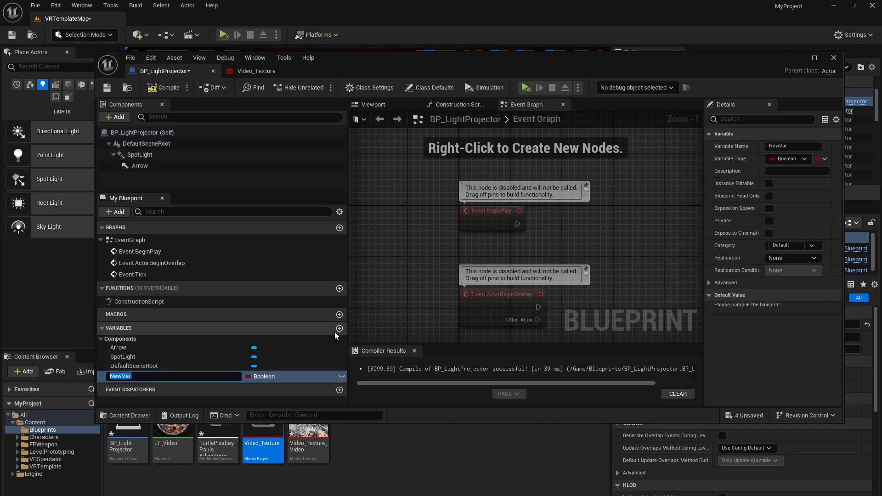
pyautogui.write('VideoPlay')
pyautogui.write('er')
pyautogui.press('Return')
pyautogui.click(783, 159)
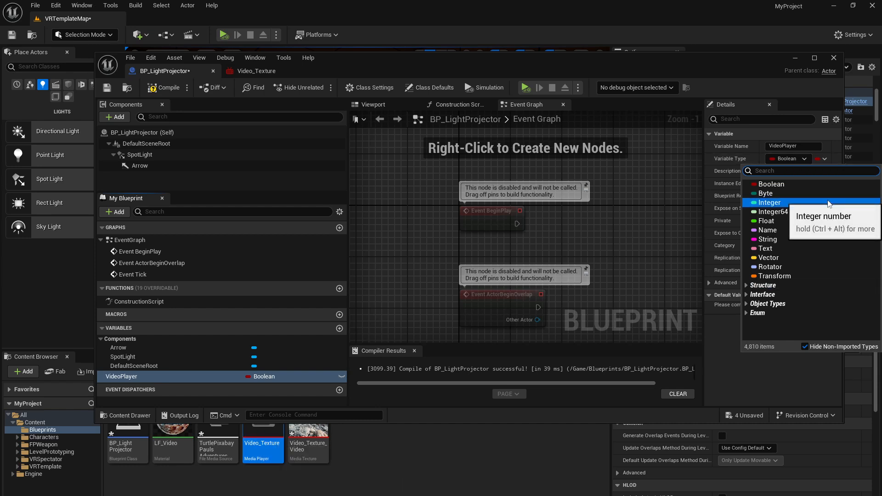
pyautogui.write('MEdiapla')
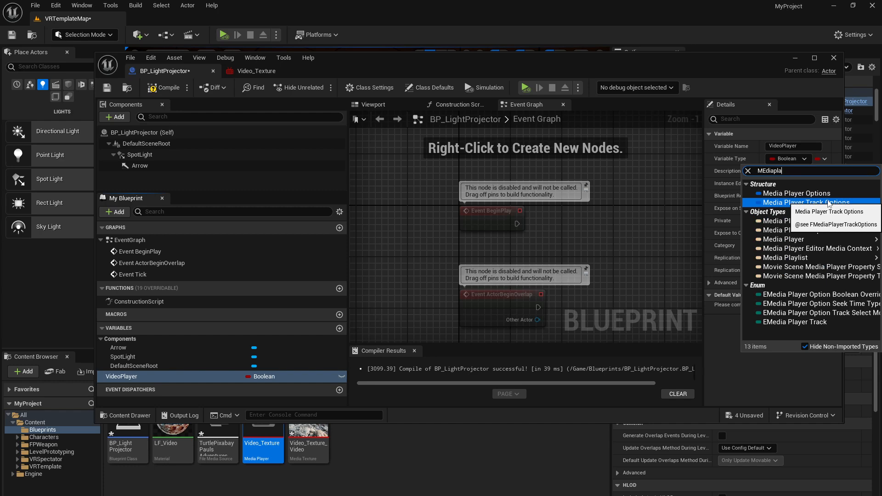
pyautogui.click(823, 239)
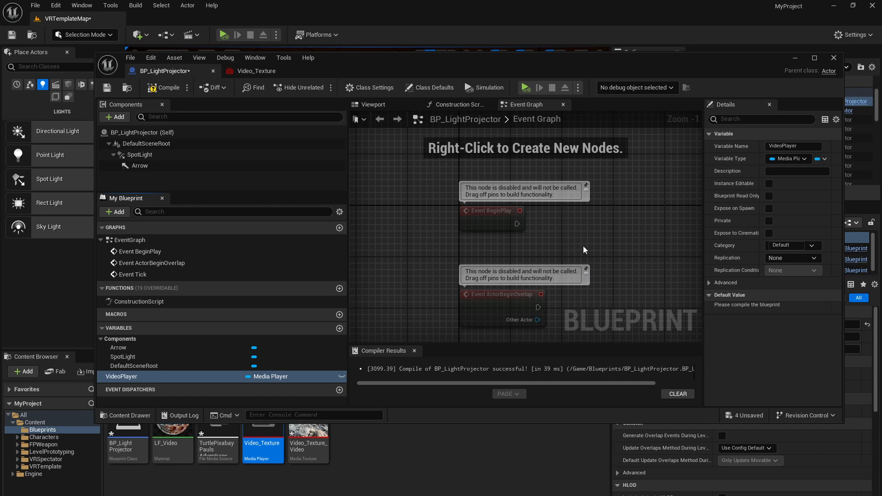
pyautogui.moveTo(125, 377); pyautogui.dragTo(510, 253)
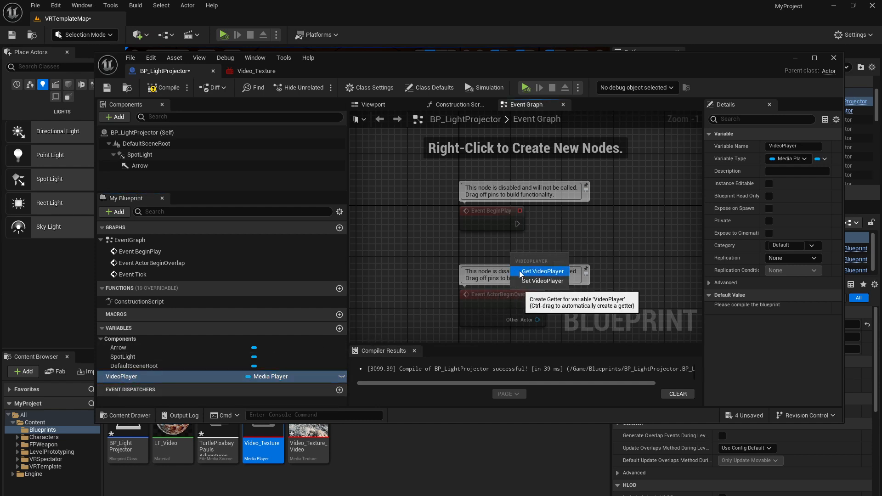
pyautogui.click(542, 272)
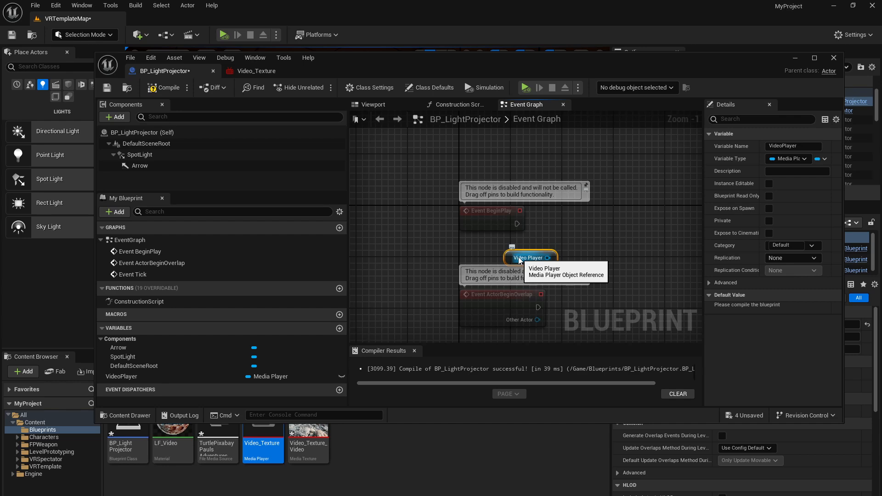
# Play VideoPlaylist in the Video_Texture media player, check the projection in the level, and return to BP_LightProjector's Event Graph.
pyautogui.doubleClick(262, 442)
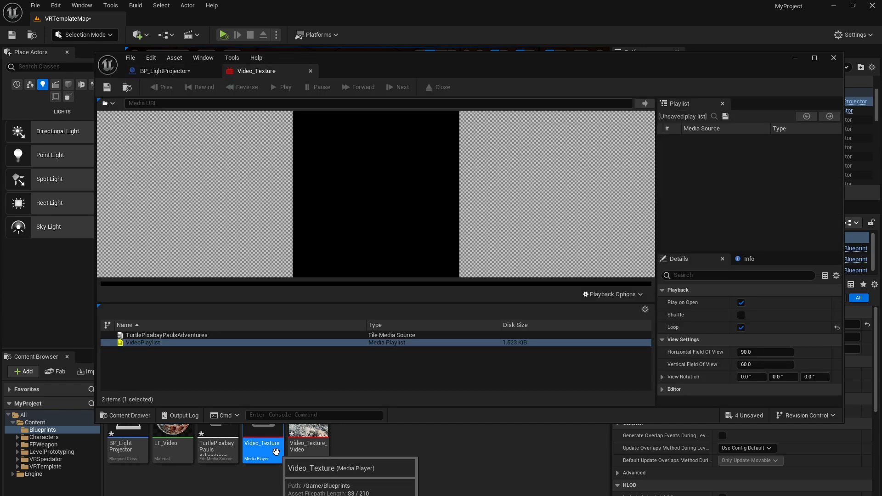
pyautogui.click(216, 337)
pyautogui.doubleClick(214, 346)
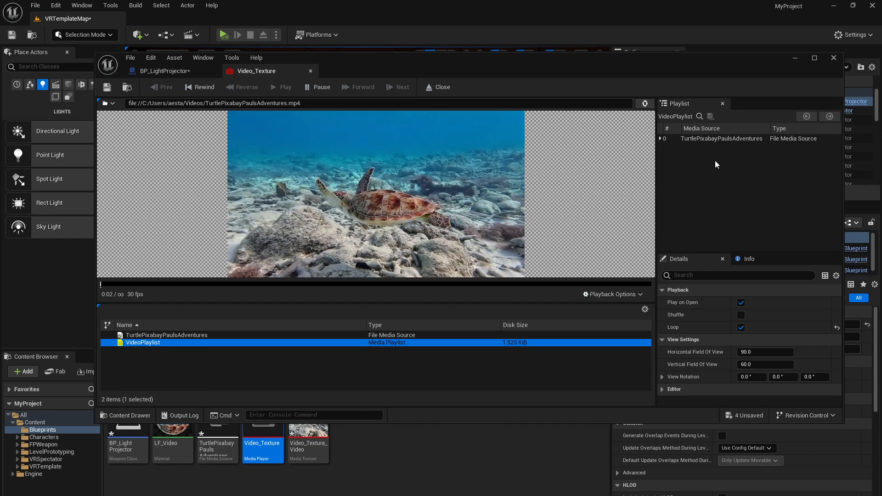
pyautogui.click(796, 57)
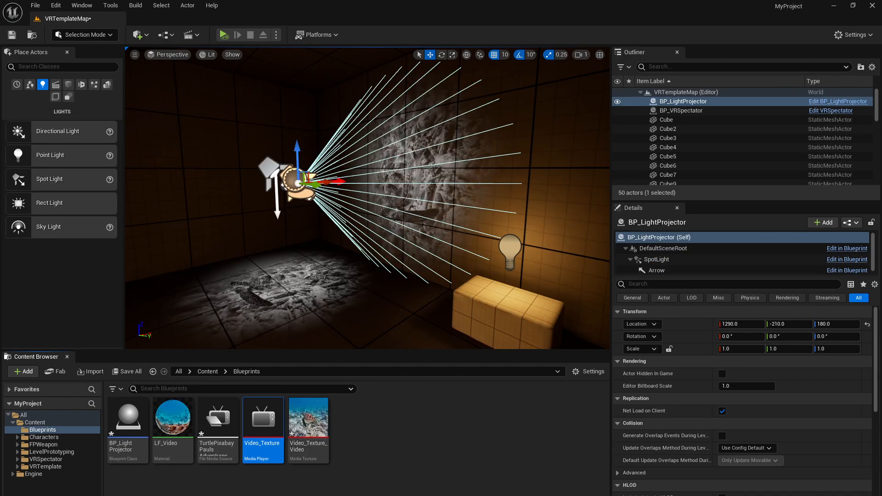
pyautogui.moveTo(320, 495)
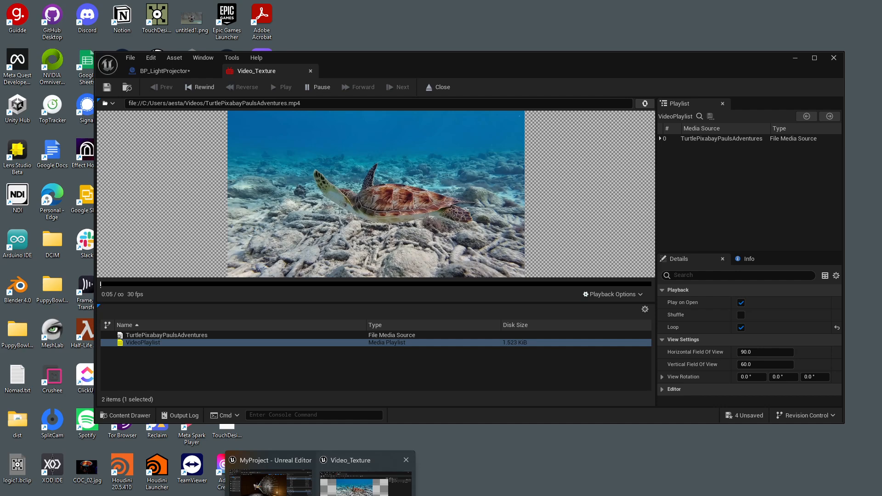
pyautogui.click(365, 482)
pyautogui.click(195, 69)
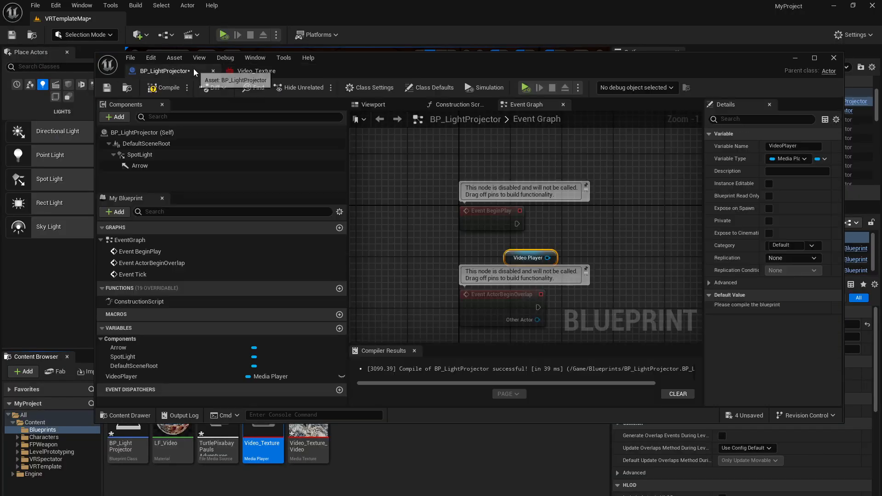
# Move the Video Player getter directly beneath the Event BeginPlay node in the Event Graph.
pyautogui.moveTo(525, 259); pyautogui.dragTo(493, 253)
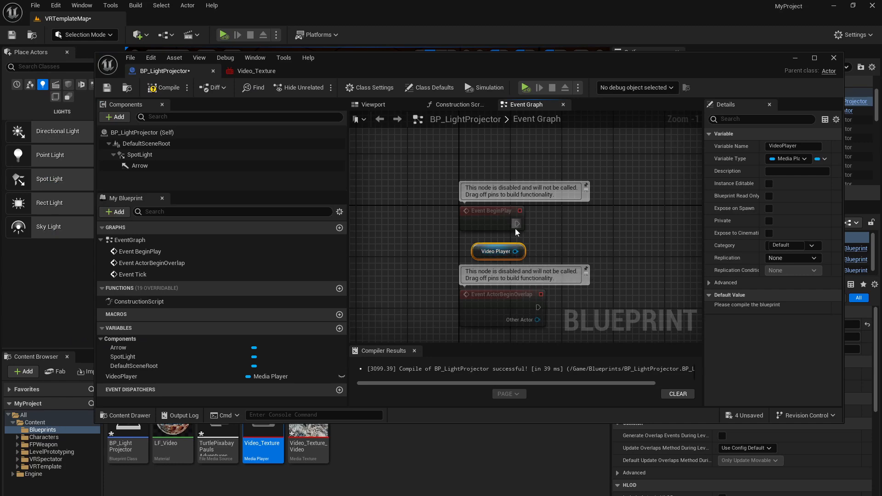
pyautogui.moveTo(516, 251); pyautogui.dragTo(572, 203)
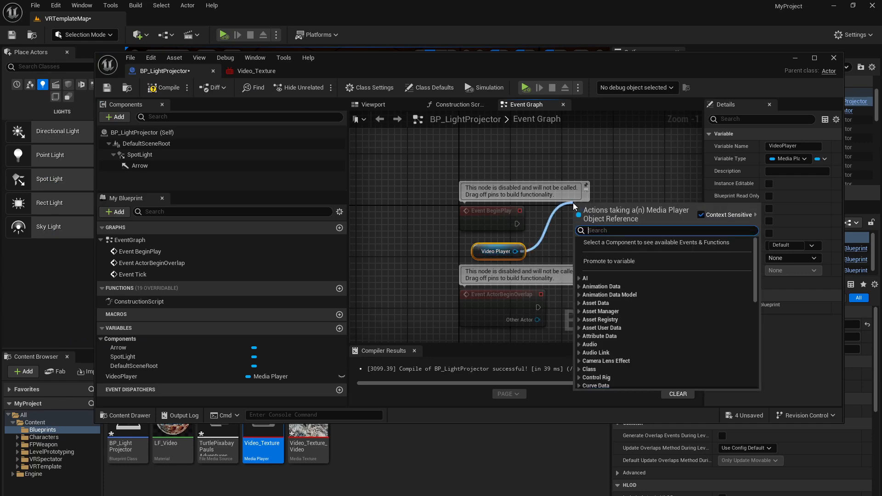
pyautogui.write('set pla')
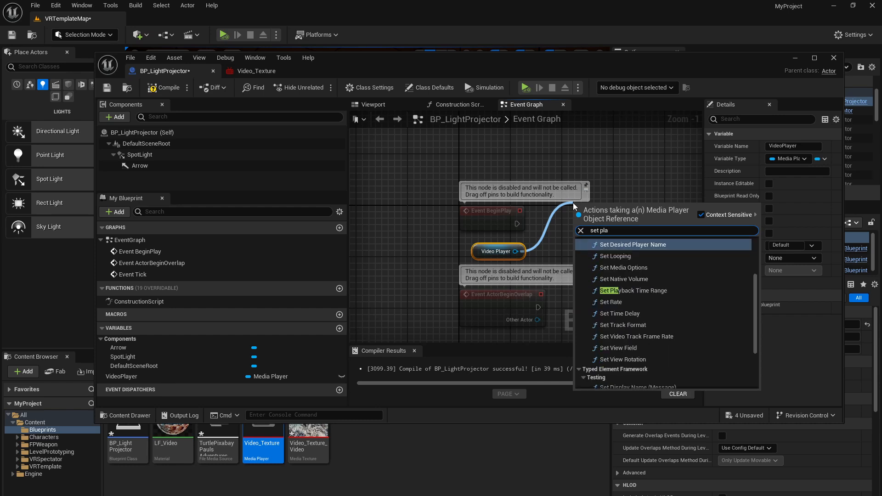
pyautogui.write('y')
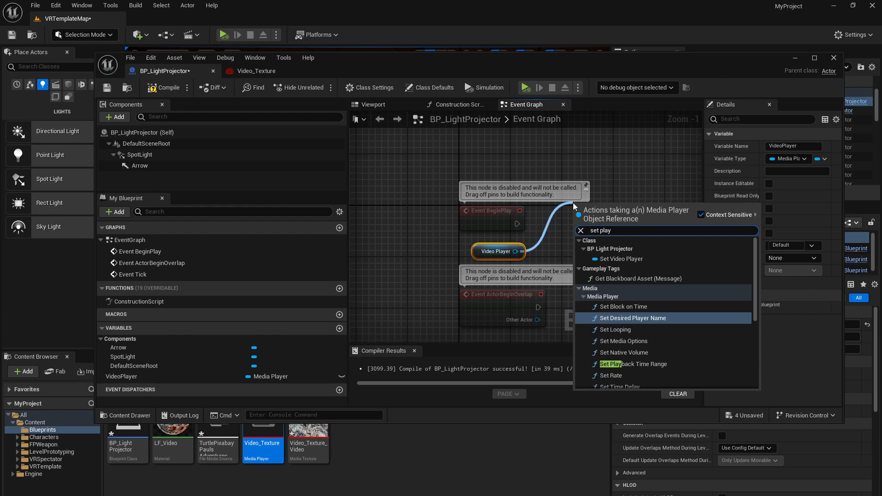
pyautogui.scroll(-3, 643, 330)
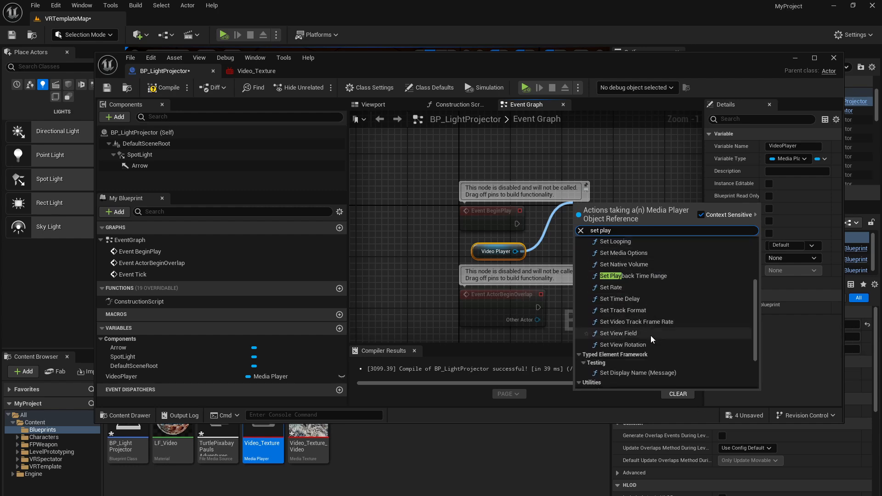
pyautogui.scroll(-1, 676, 357)
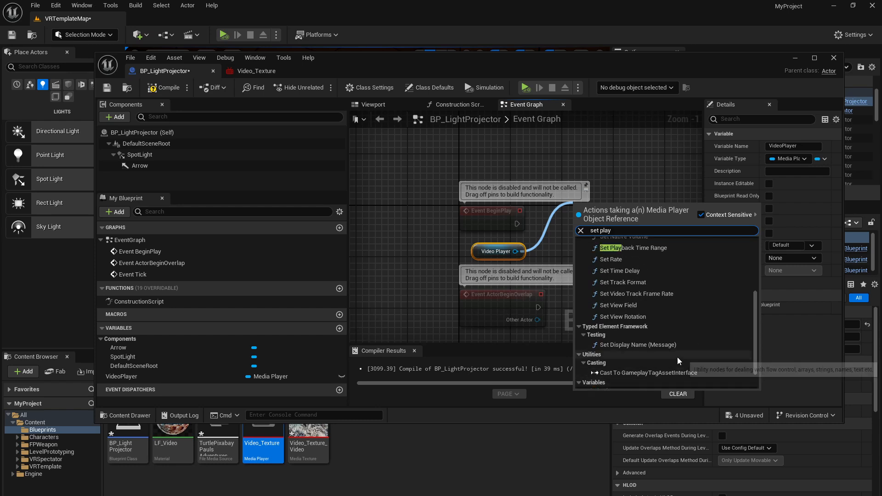
pyautogui.scroll(2, 677, 357)
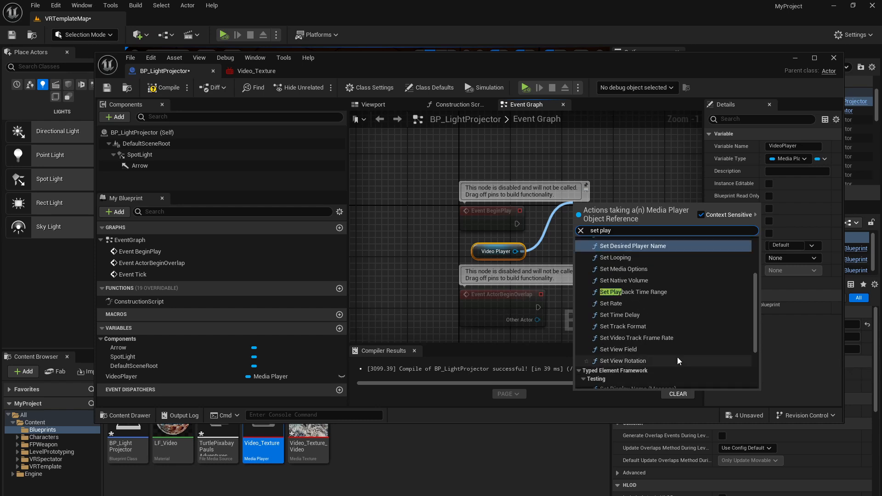
pyautogui.scroll(3, 678, 358)
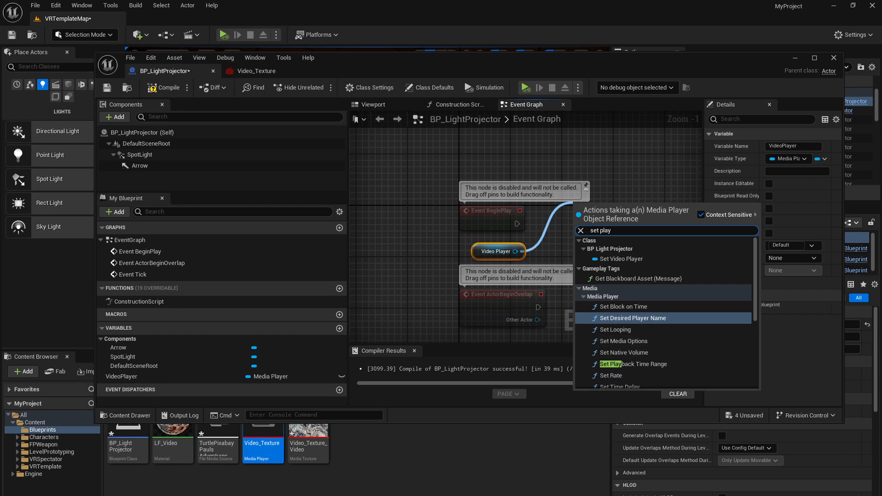
pyautogui.click(552, 222)
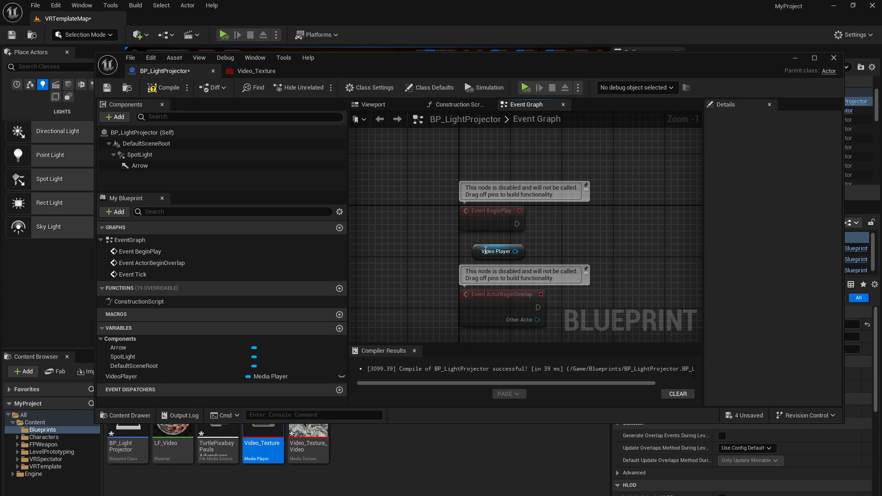
# Find the playlist actions for the Video Player getter and add an Open Playlist node targeting it.
pyautogui.moveTo(516, 251); pyautogui.dragTo(573, 211)
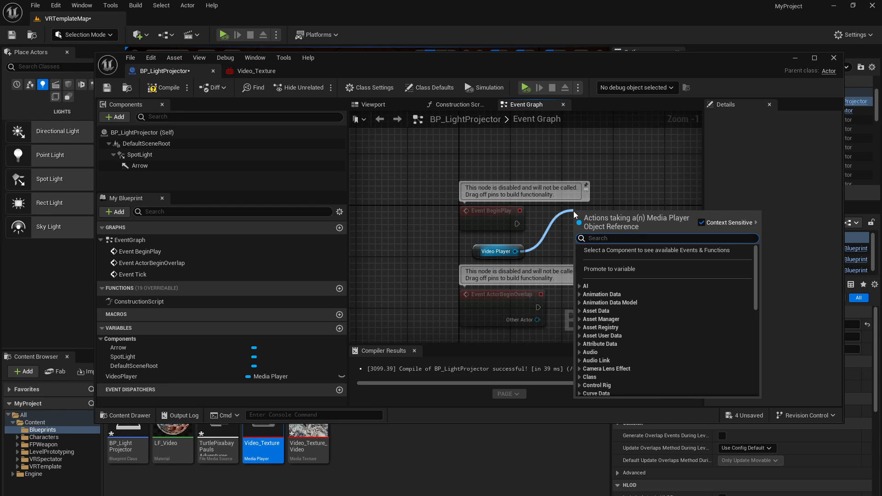
pyautogui.write('se')
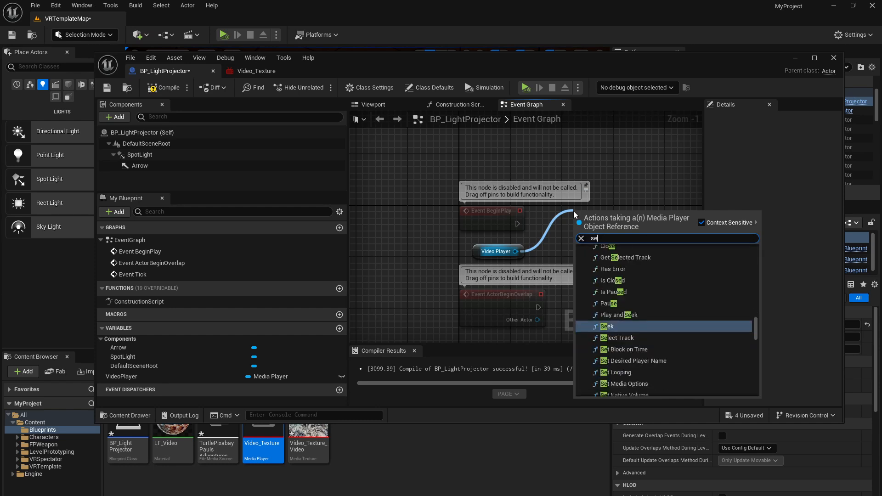
pyautogui.write('t pl')
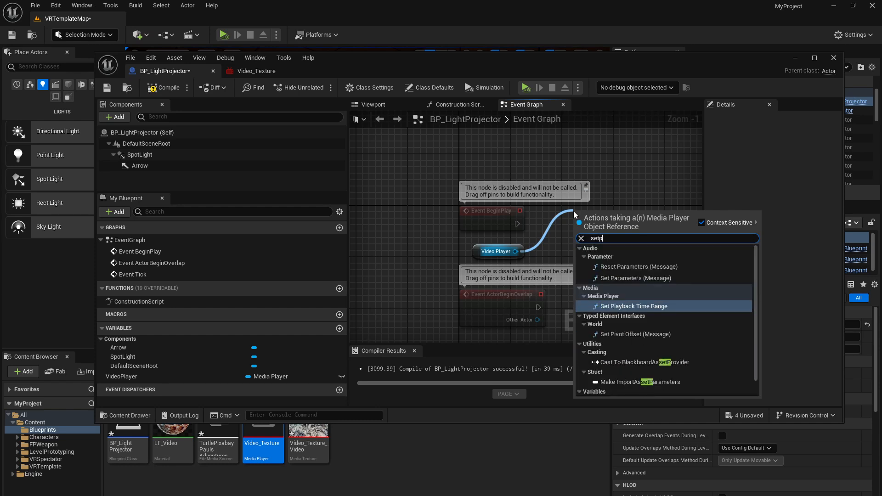
pyautogui.press('BackSpace')
pyautogui.press('BackSpace')
pyautogui.press('BackSpace')
pyautogui.press('BackSpace')
pyautogui.press('BackSpace')
pyautogui.press('BackSpace')
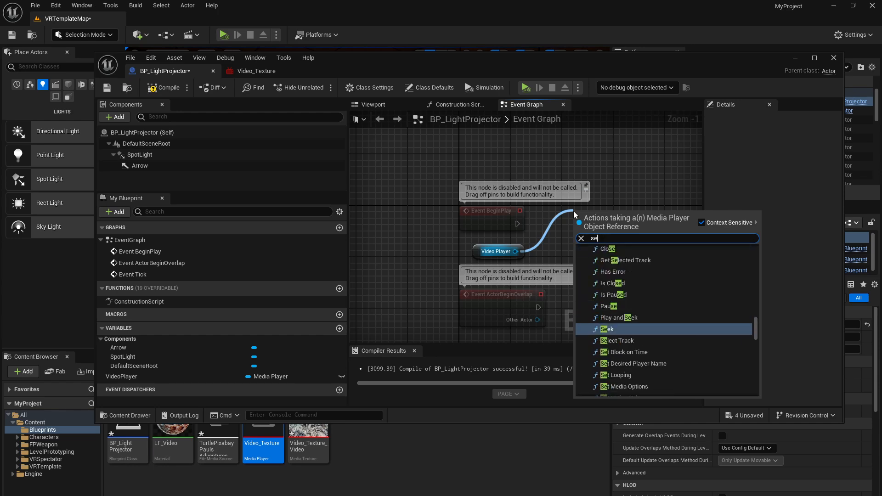
pyautogui.write('getpla')
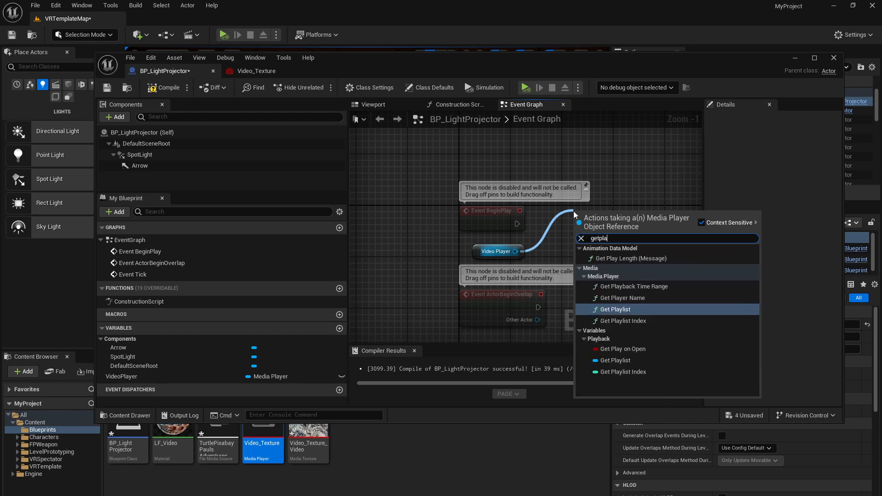
pyautogui.press('BackSpace')
pyautogui.press('BackSpace')
pyautogui.press('BackSpace')
pyautogui.press('BackSpace')
pyautogui.press('BackSpace')
pyautogui.press('BackSpace')
pyautogui.write('p')
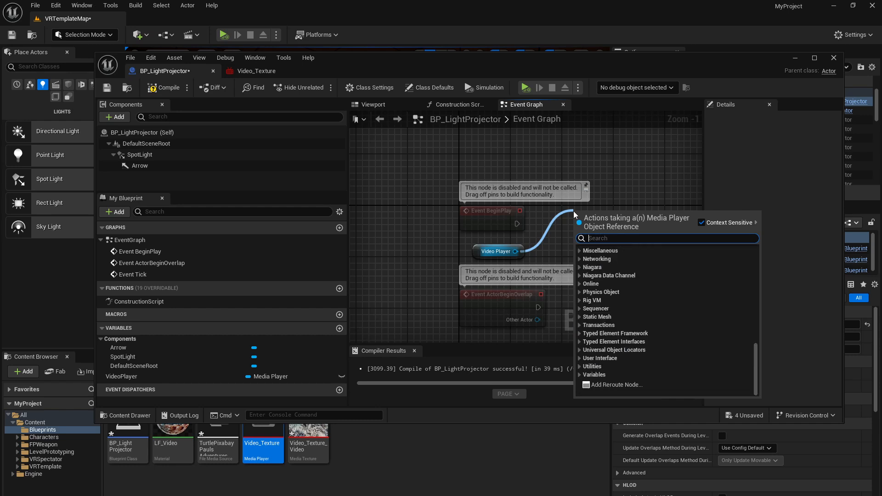
pyautogui.write('layli')
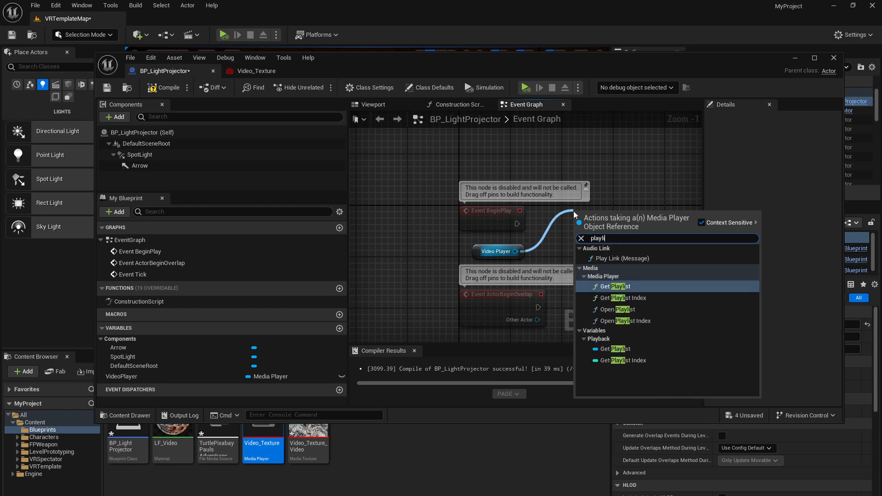
pyautogui.click(604, 307)
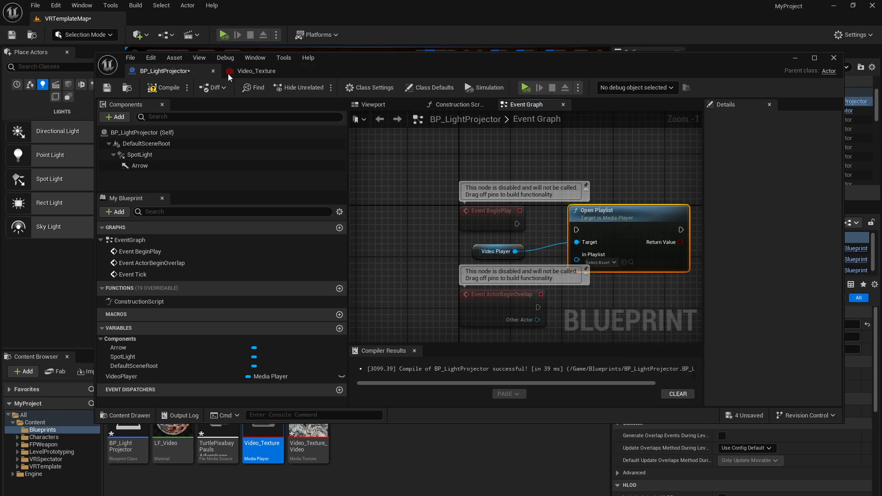
# Check the playlist in the Video_Texture media player and set the Open Playlist node's In Playlist to VideoPlaylist.
pyautogui.click(246, 71)
pyautogui.click(225, 335)
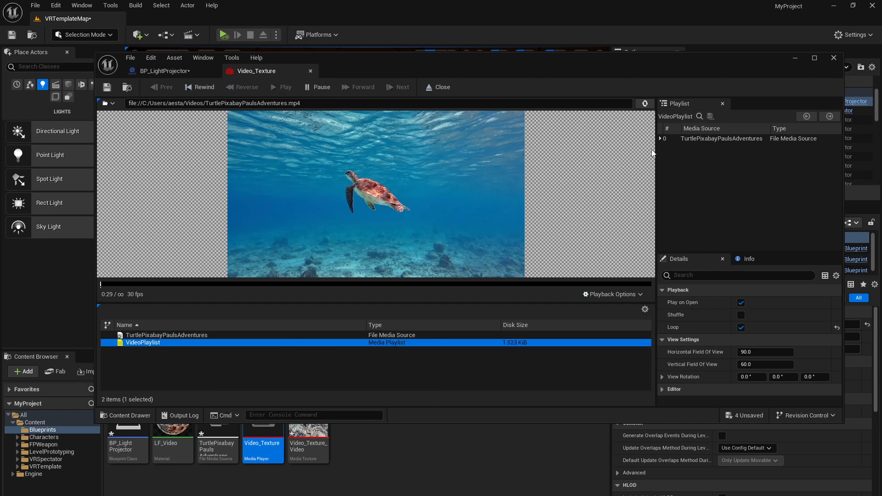
pyautogui.click(178, 74)
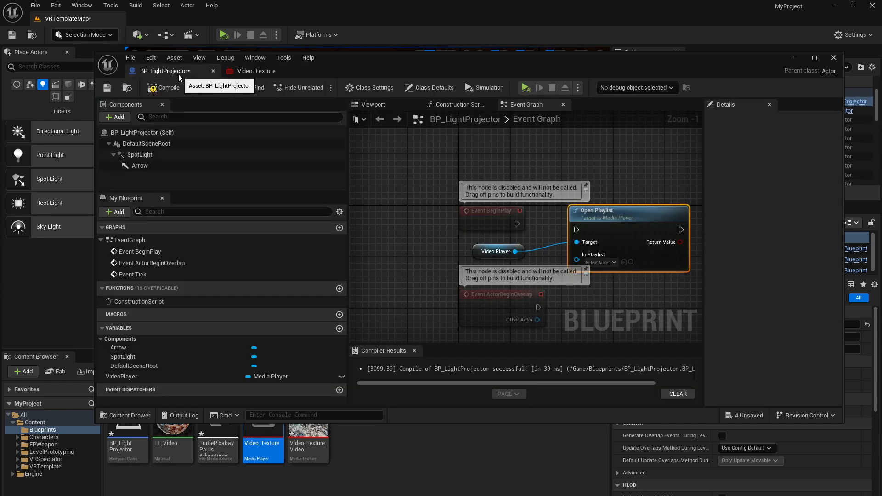
pyautogui.click(600, 262)
pyautogui.click(635, 323)
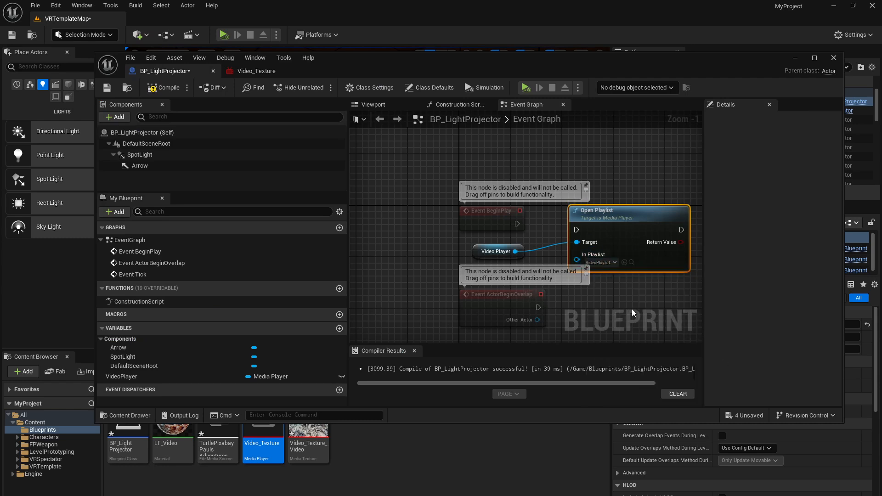
# Look at the playback controls in the Video_Texture media player and return to BP_LightProjector's Event Graph.
pyautogui.moveTo(639, 305); pyautogui.dragTo(606, 308)
pyautogui.moveTo(633, 308); pyautogui.dragTo(536, 317, button='right')
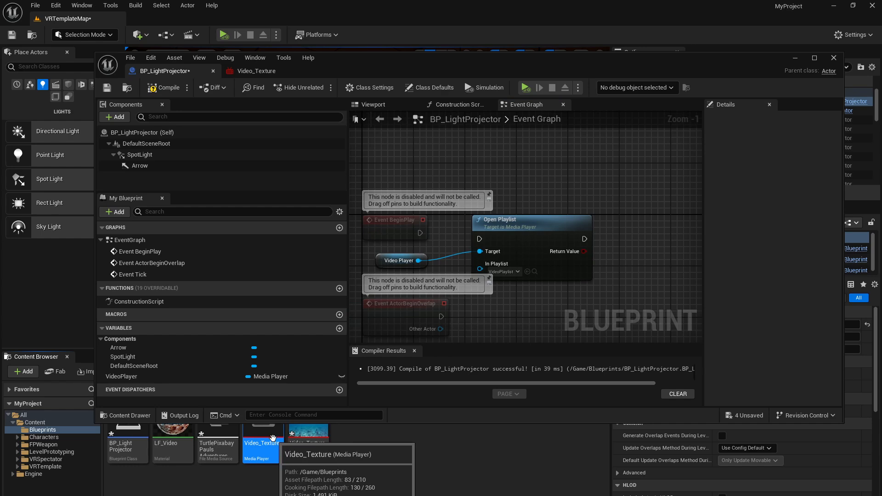
pyautogui.click(280, 70)
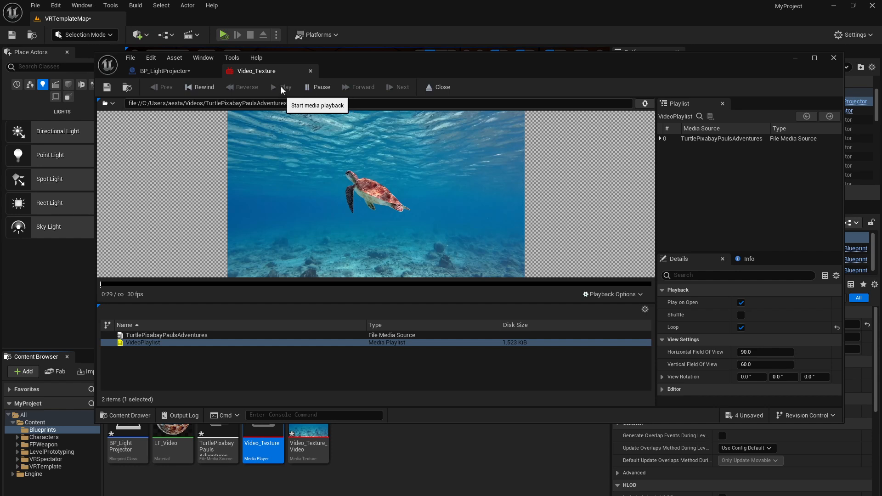
pyautogui.click(220, 77)
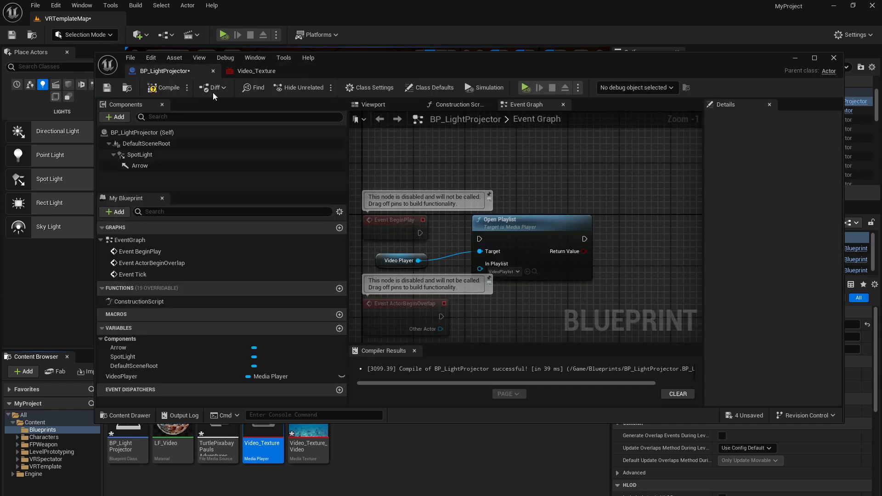
pyautogui.moveTo(583, 238); pyautogui.dragTo(621, 221)
pyautogui.click(570, 315)
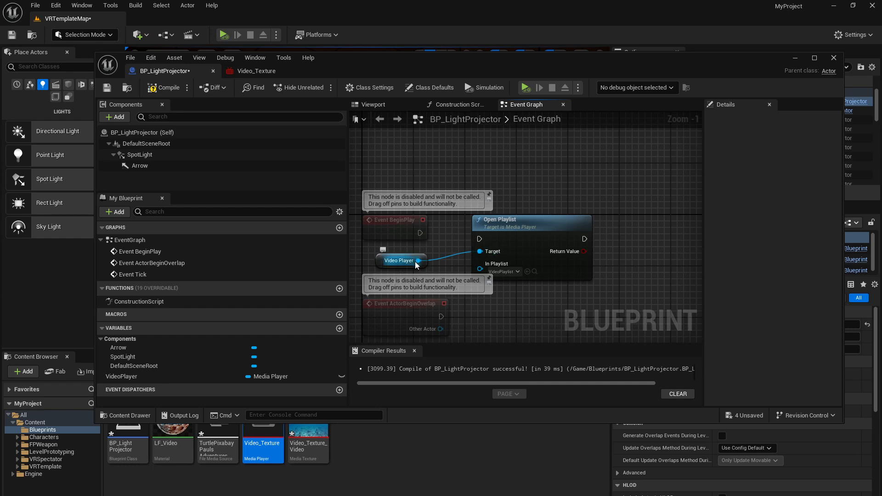
pyautogui.moveTo(418, 260); pyautogui.dragTo(610, 175)
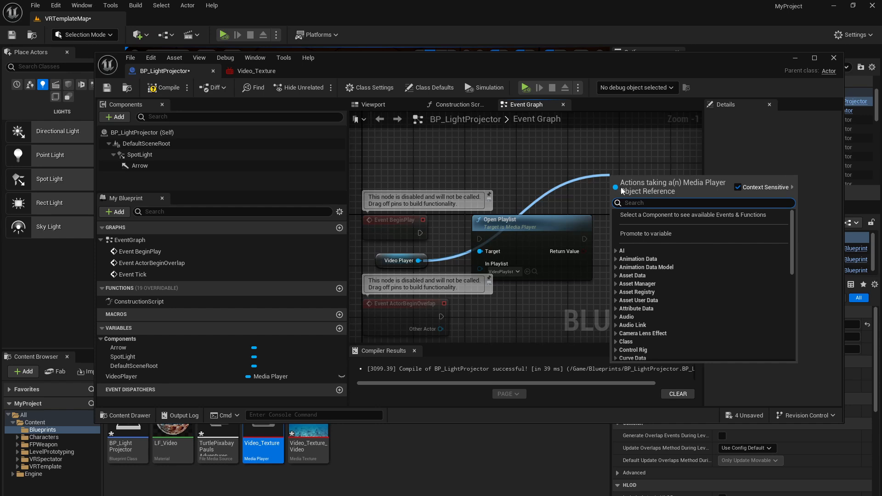
pyautogui.click(565, 180)
# Add a Media Player Play node targeting the Video Player getter, placed above and beyond the Open Playlist node.
pyautogui.moveTo(418, 261); pyautogui.dragTo(632, 172)
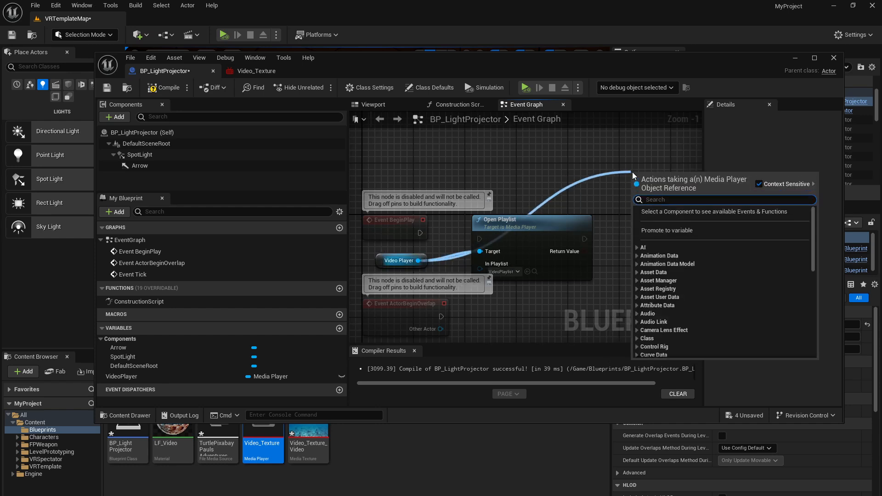
pyautogui.write('open')
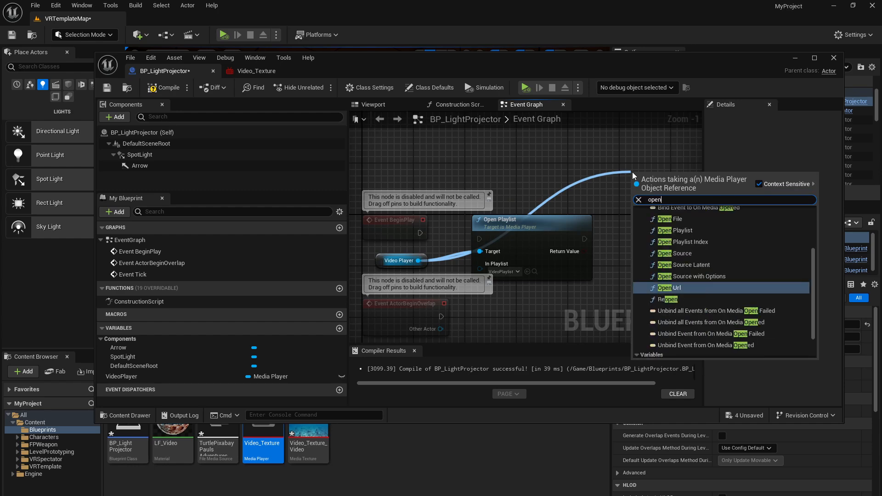
pyautogui.press('BackSpace')
pyautogui.press('BackSpace')
pyautogui.press('BackSpace')
pyautogui.press('BackSpace')
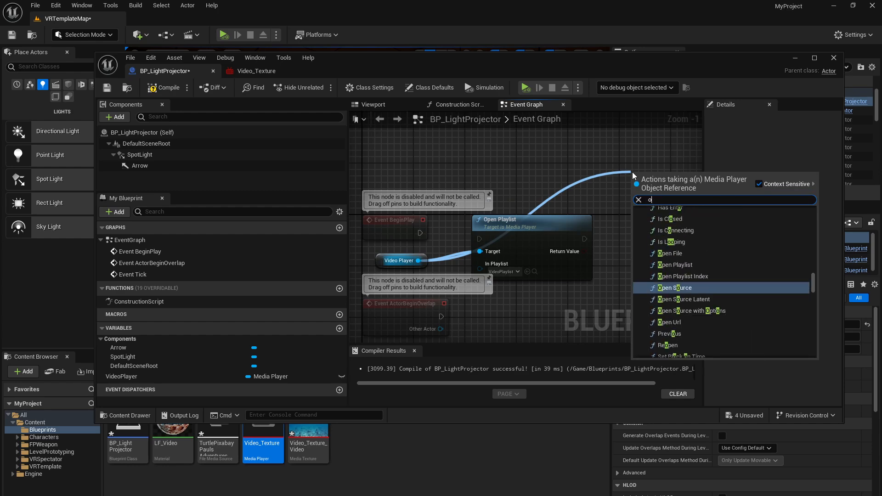
pyautogui.write('play')
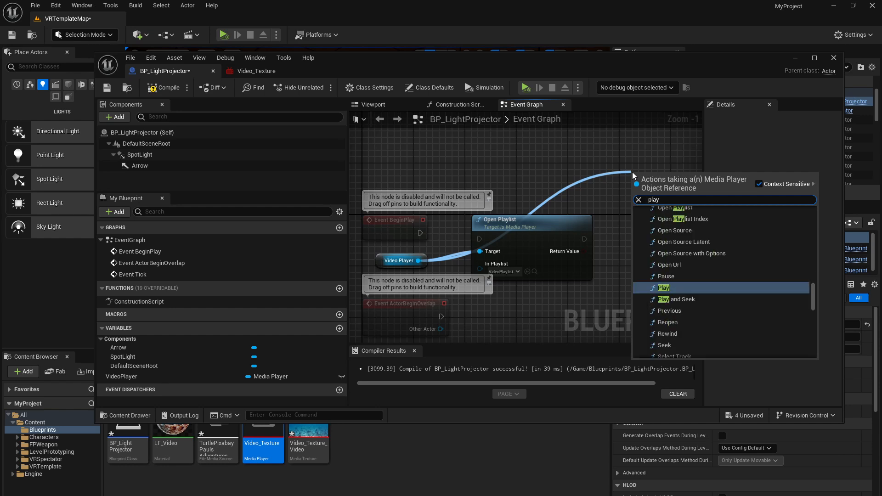
pyautogui.click(659, 293)
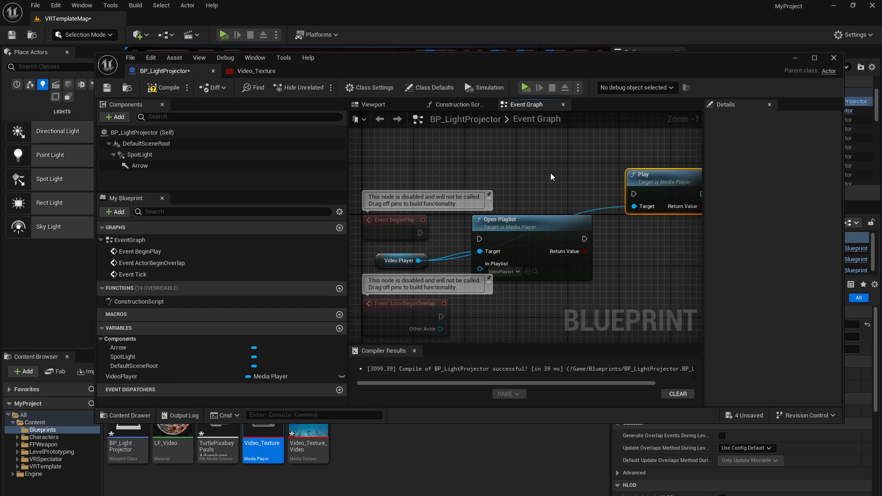
# Wire execution from Event BeginPlay through Open Playlist to Play, and compile and save BP_LightProjector.
pyautogui.moveTo(585, 239); pyautogui.dragTo(634, 193)
pyautogui.moveTo(419, 233); pyautogui.dragTo(479, 239)
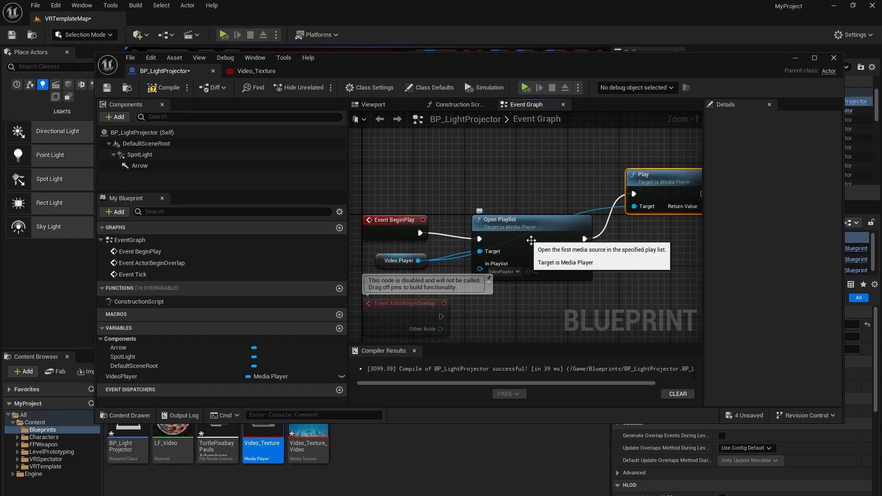
pyautogui.click(161, 89)
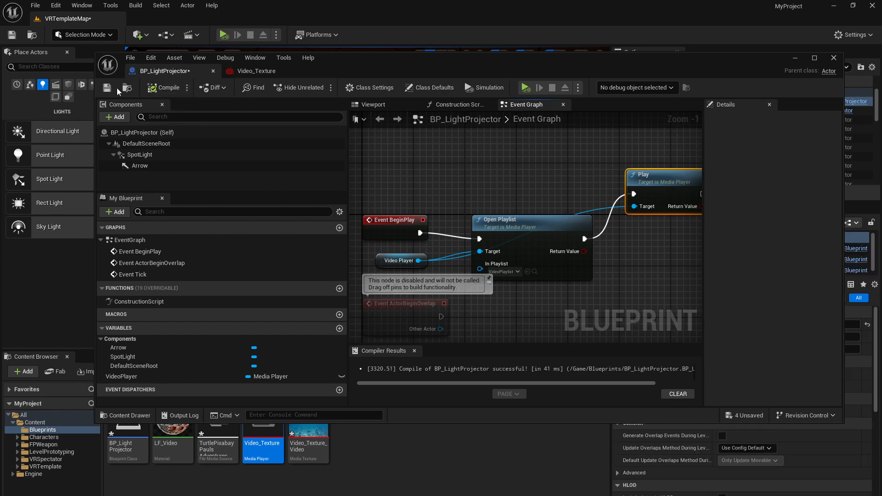
pyautogui.click(107, 87)
# Run VRTemplateMap in the editor with the viewport uncovered to check the projected video, and pause the simulation.
pyautogui.moveTo(538, 62); pyautogui.dragTo(0, 121)
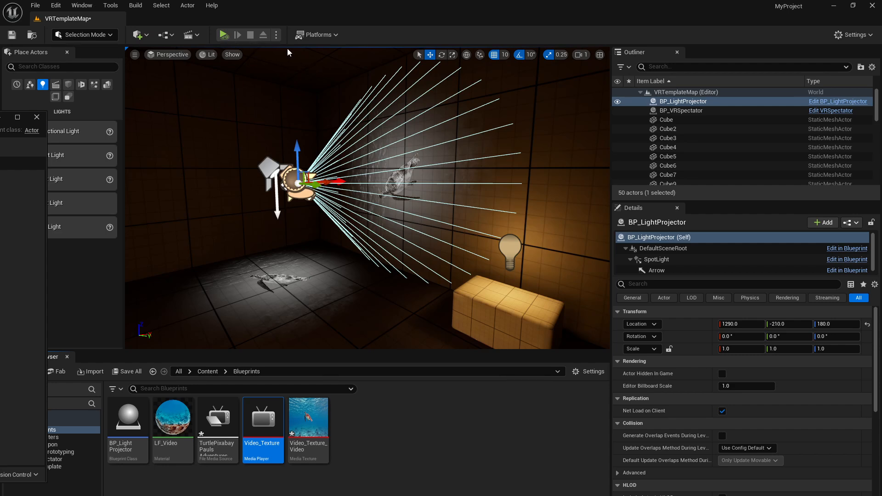
pyautogui.click(224, 35)
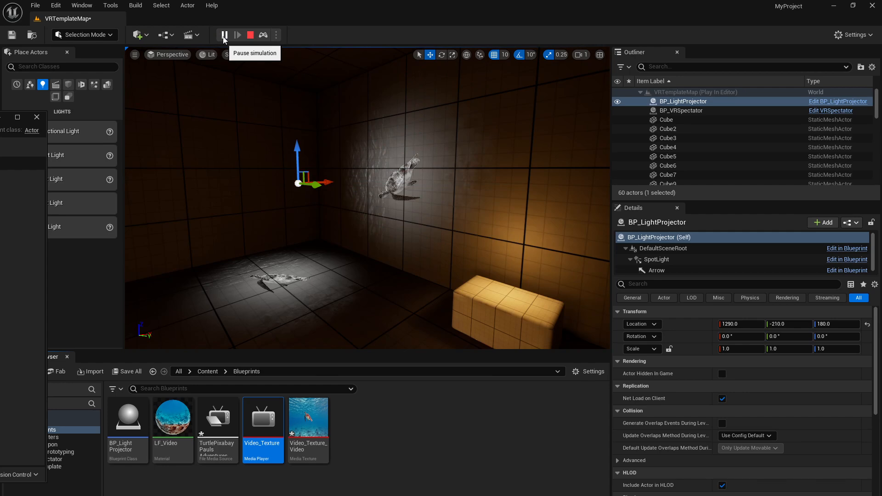
pyautogui.click(224, 37)
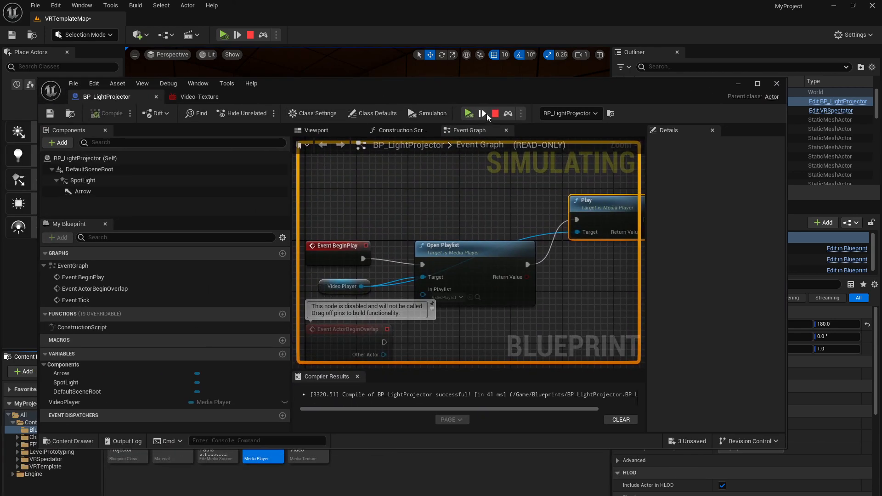
# Stop the simulation, set the VideoPlayer variable's default value to the Video_Texture media player, and compile and save BP_LightProjector.
pyautogui.click(495, 113)
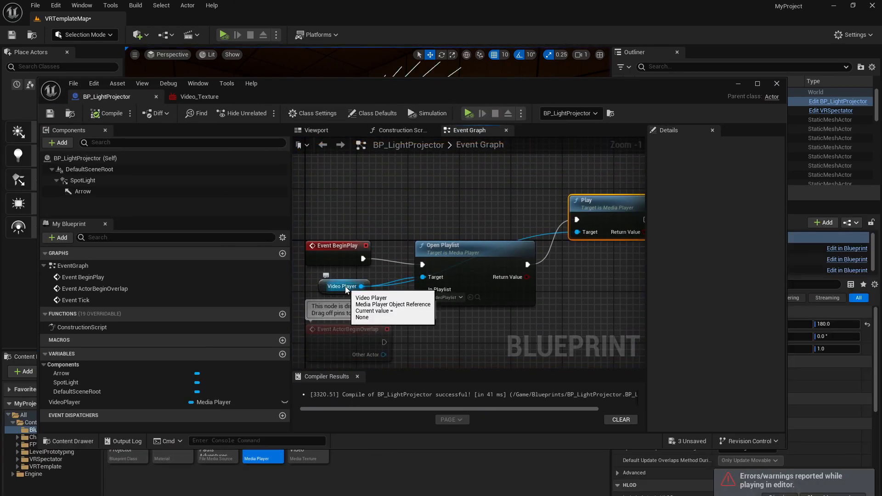
pyautogui.click(323, 285)
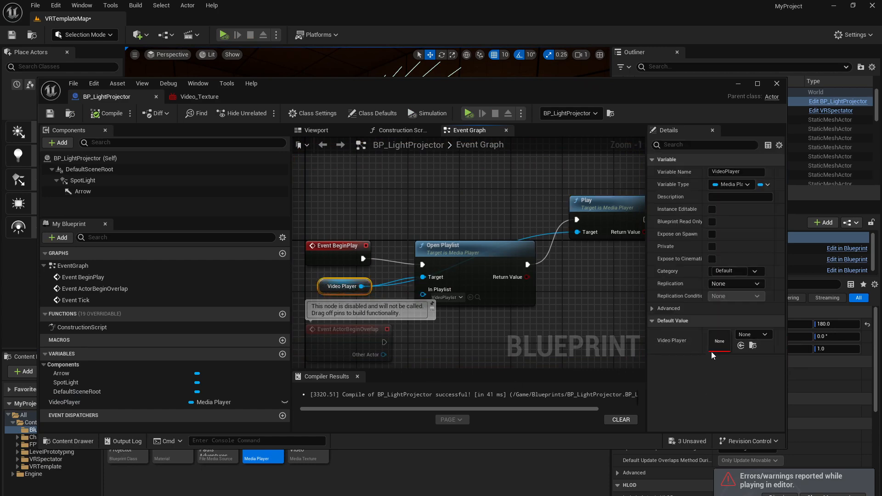
pyautogui.click(764, 336)
pyautogui.click(791, 226)
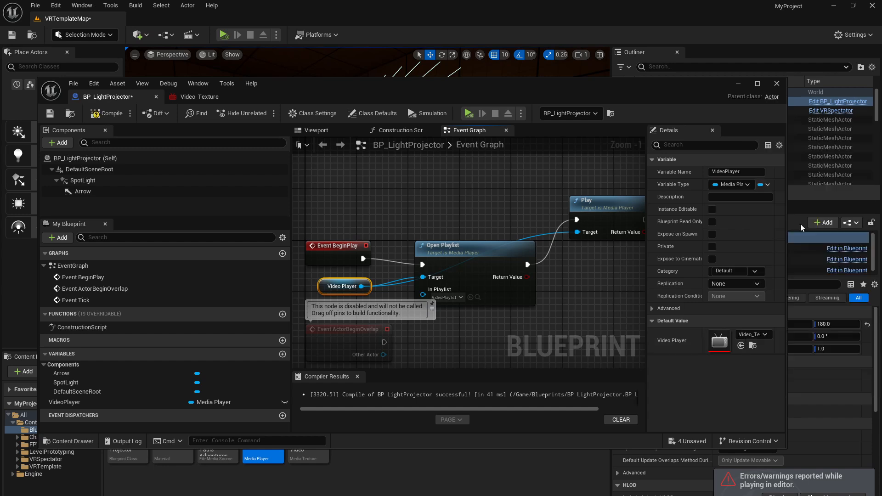
pyautogui.click(106, 113)
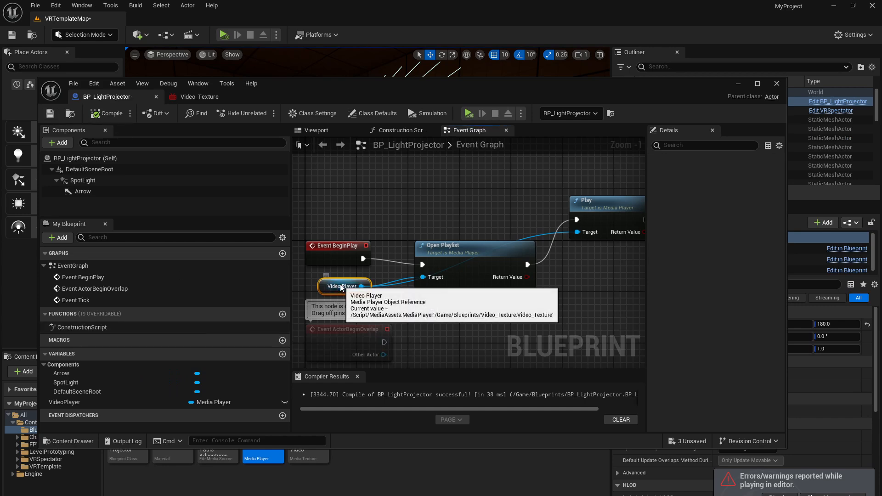
pyautogui.hotkey('ctrl', 's')
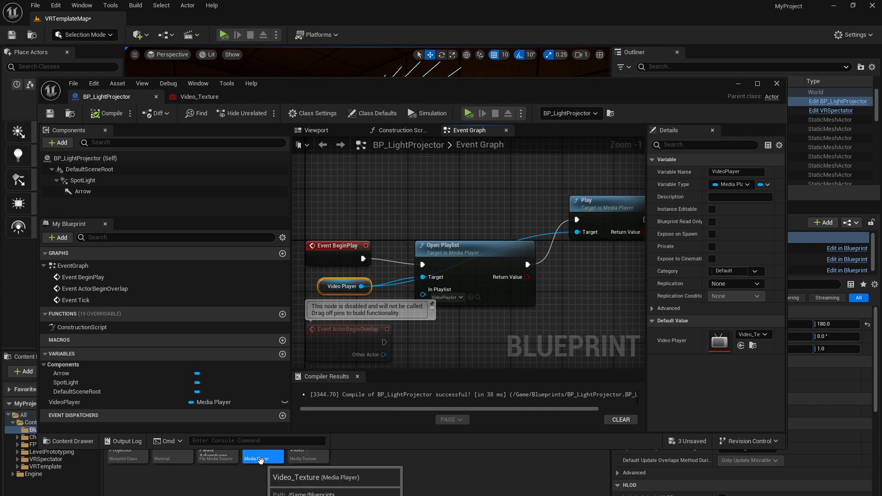
# Run VRTemplateMap with the viewport uncovered to check the video projected by the spot light, and stop the simulation.
pyautogui.click(453, 248)
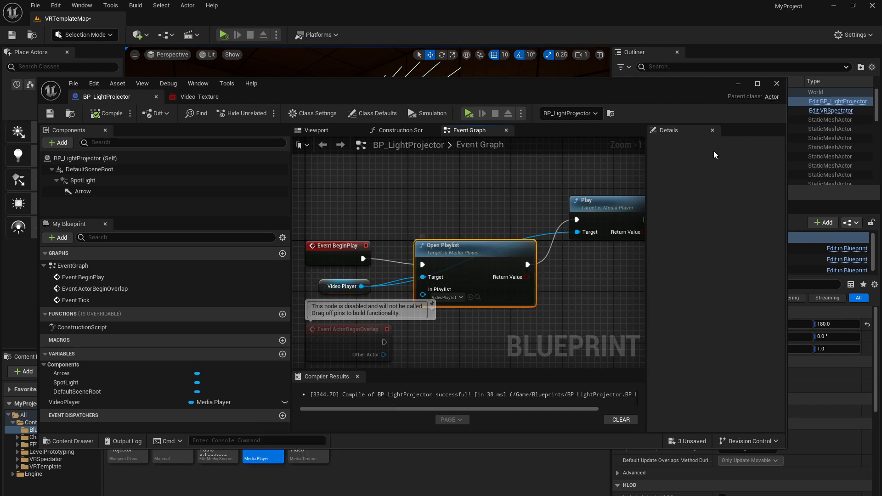
pyautogui.click(735, 86)
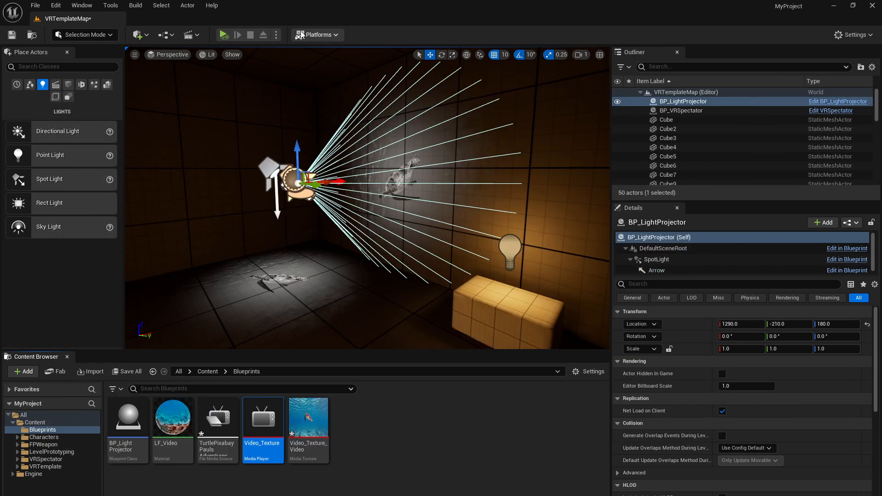
pyautogui.click(222, 34)
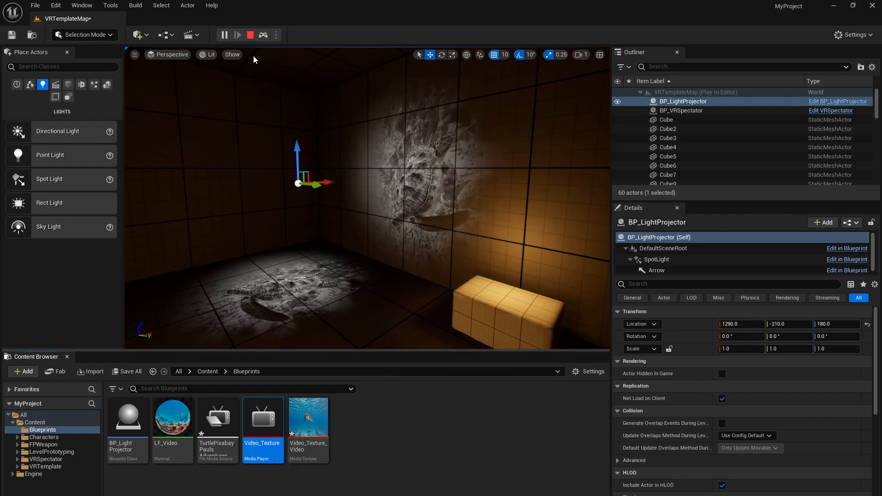
pyautogui.click(250, 35)
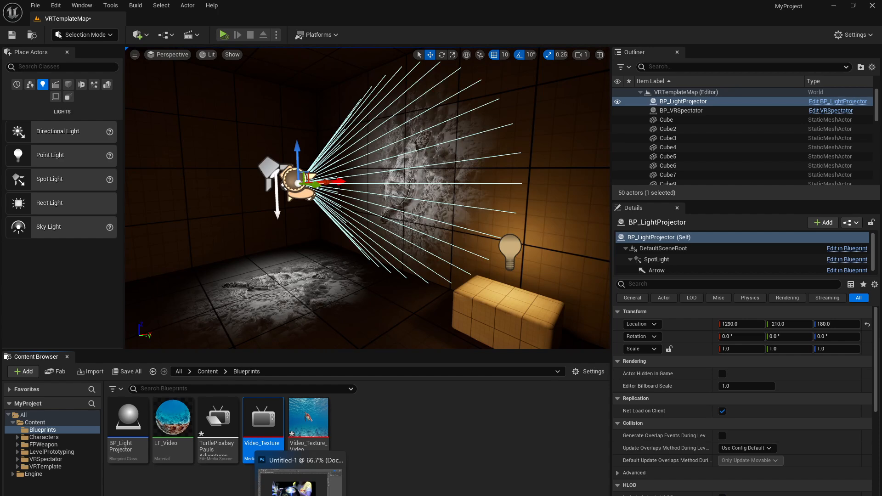
# Set the light color of BP_LightProjector's SpotLight component to a saturated magenta.
pyautogui.click(320, 490)
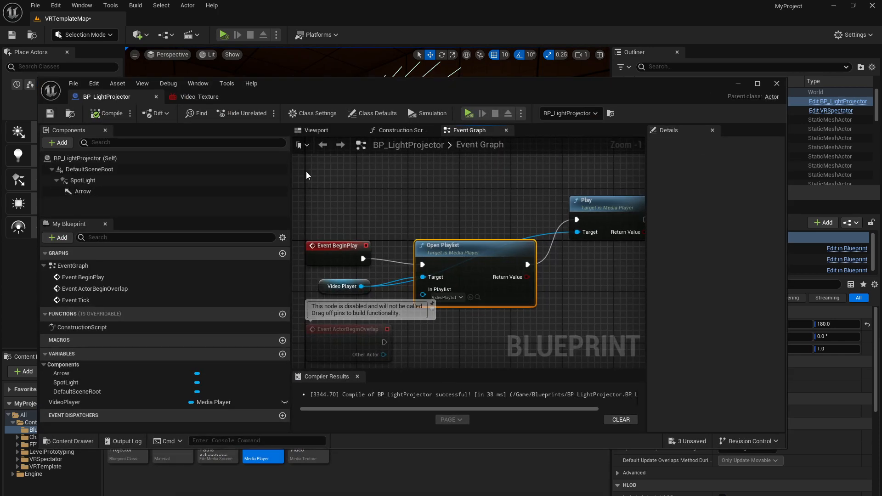
pyautogui.moveTo(330, 85); pyautogui.dragTo(336, 185)
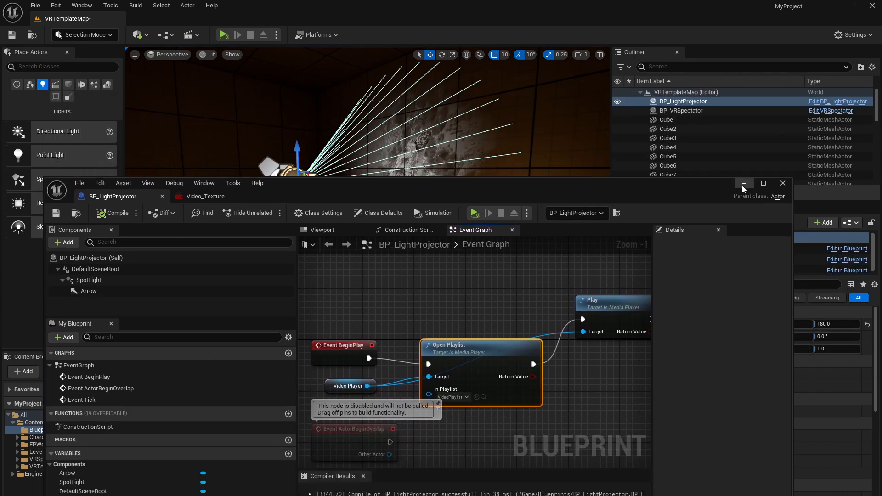
pyautogui.click(96, 282)
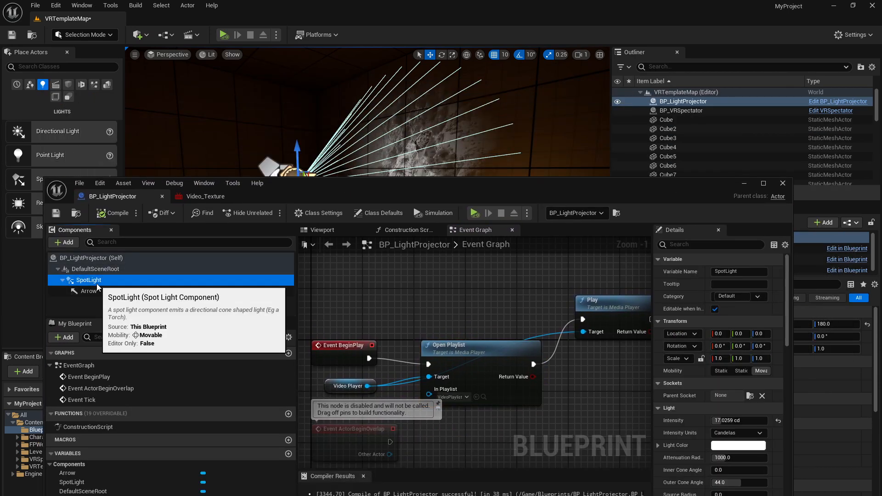
pyautogui.moveTo(293, 192); pyautogui.dragTo(299, 145)
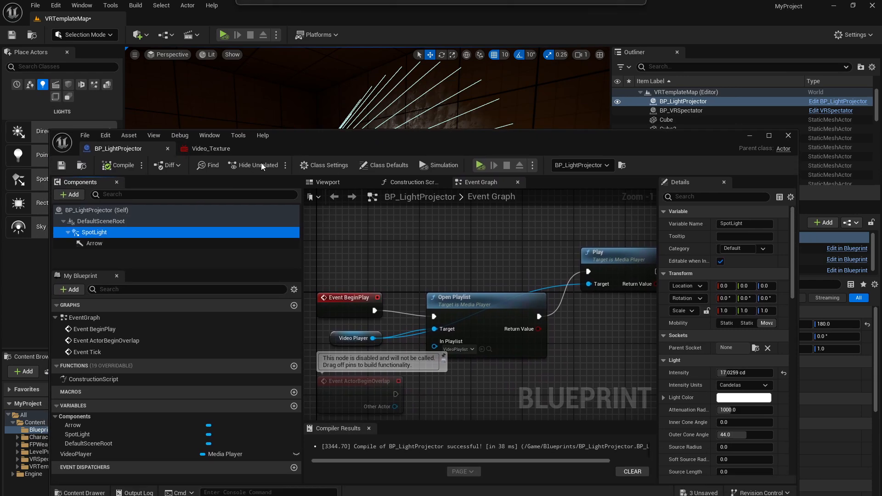
pyautogui.click(769, 397)
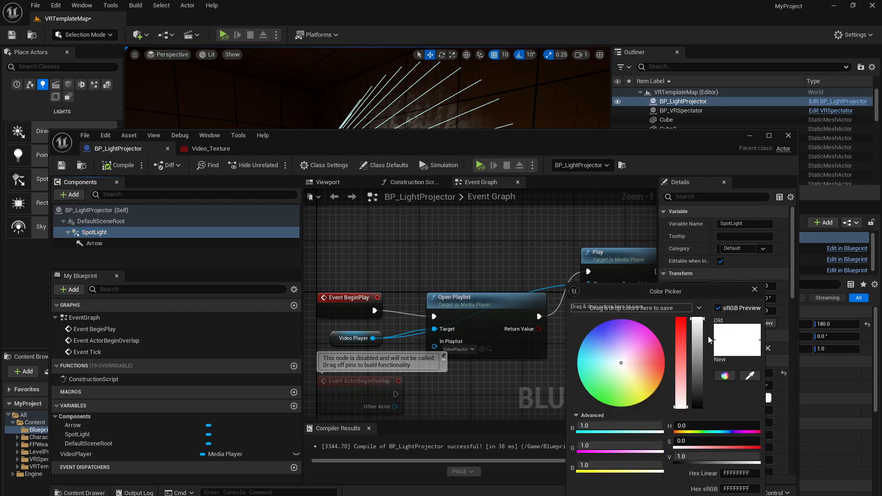
pyautogui.moveTo(584, 369); pyautogui.dragTo(637, 319)
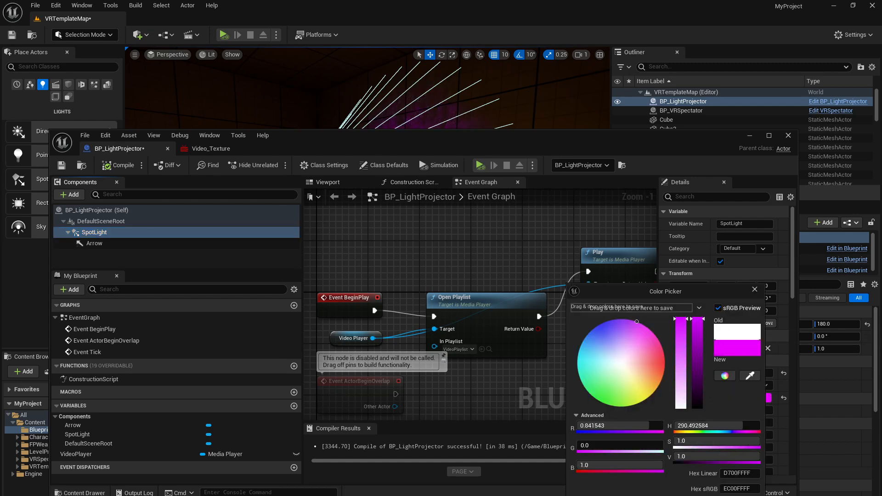
pyautogui.click(520, 161)
pyautogui.moveTo(467, 145); pyautogui.dragTo(451, 113)
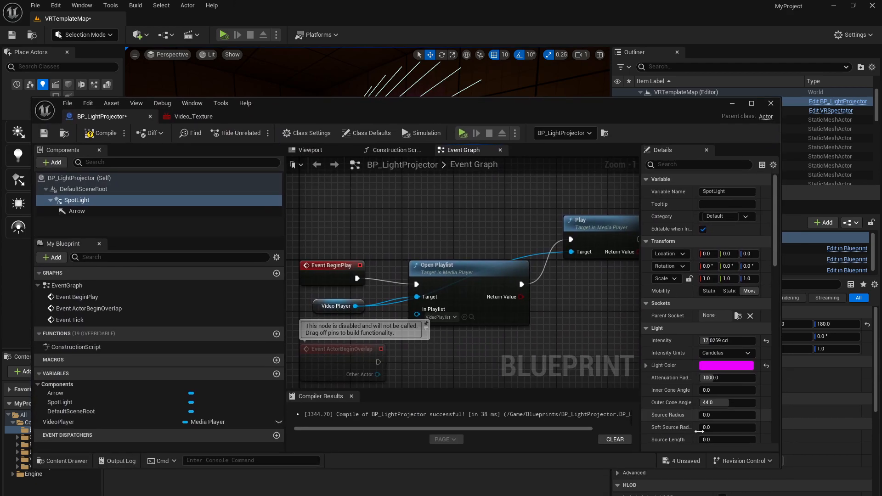
# Return the SpotLight component's light color to white, hex FFFFFFFF.
pyautogui.click(725, 367)
pyautogui.moveTo(641, 341); pyautogui.dragTo(623, 444)
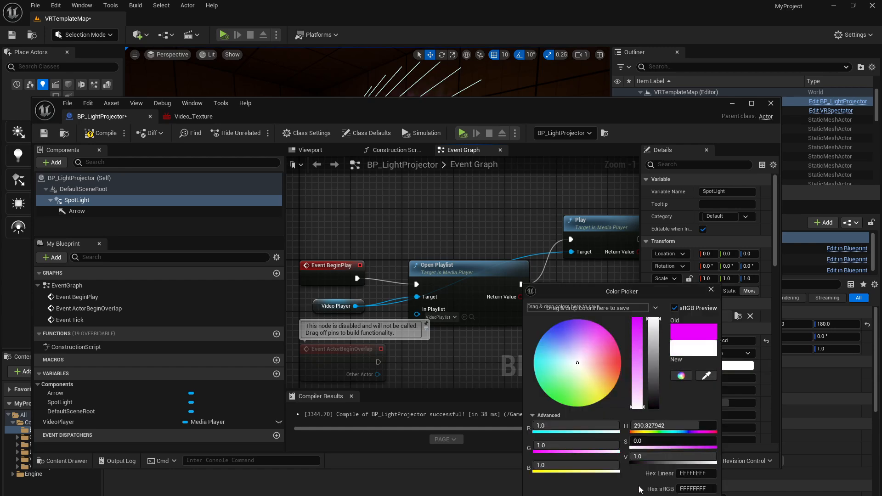
pyautogui.click(666, 495)
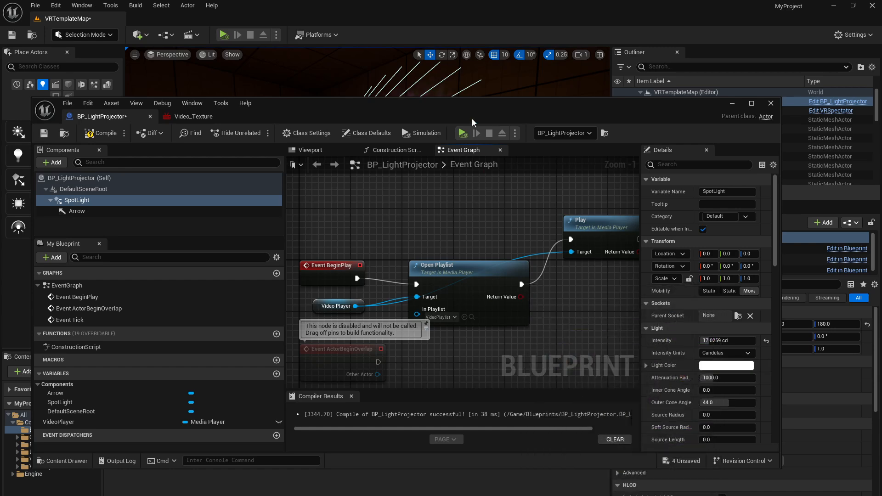
pyautogui.moveTo(472, 119); pyautogui.dragTo(520, 106)
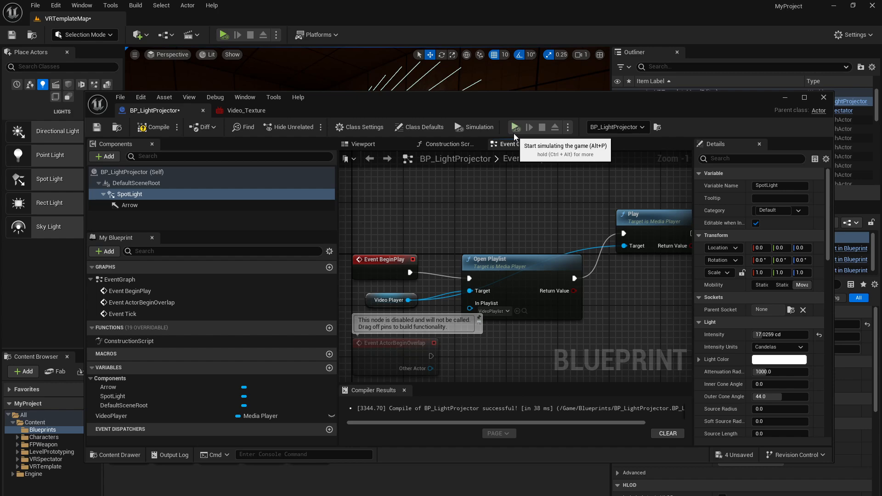
pyautogui.click(174, 195)
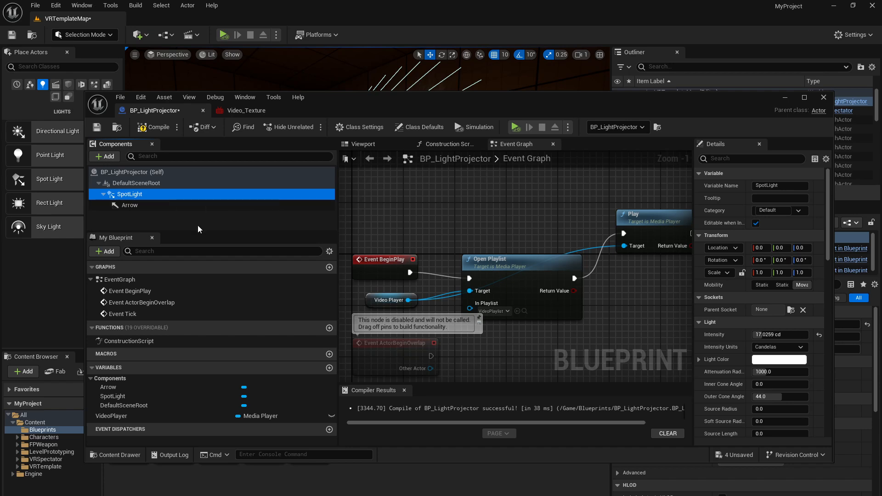
pyautogui.scroll(-3, 807, 374)
# Rename the LF_Video material in the Blueprints folder as LF_Video_R.
pyautogui.click(784, 99)
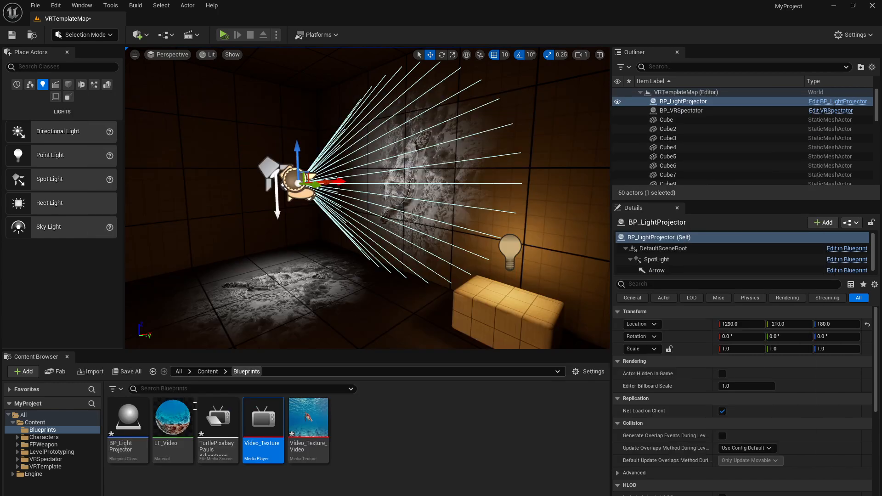
pyautogui.click(169, 443)
pyautogui.rightClick(172, 452)
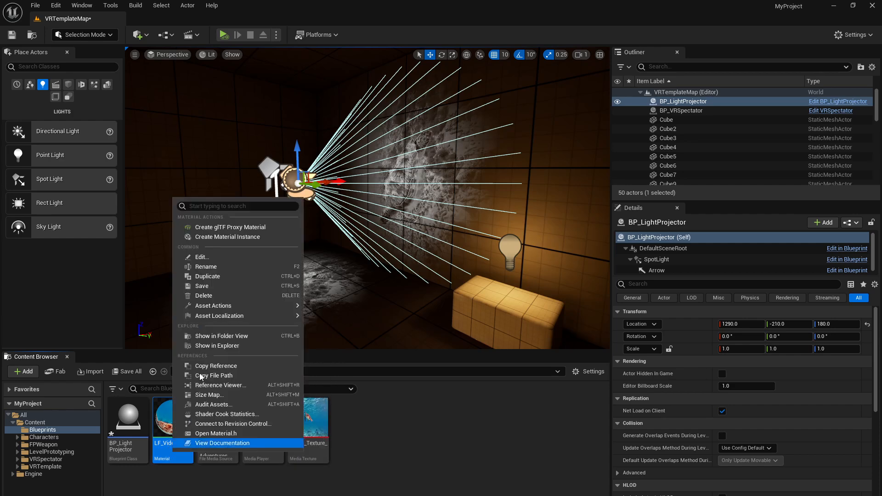
pyautogui.click(203, 267)
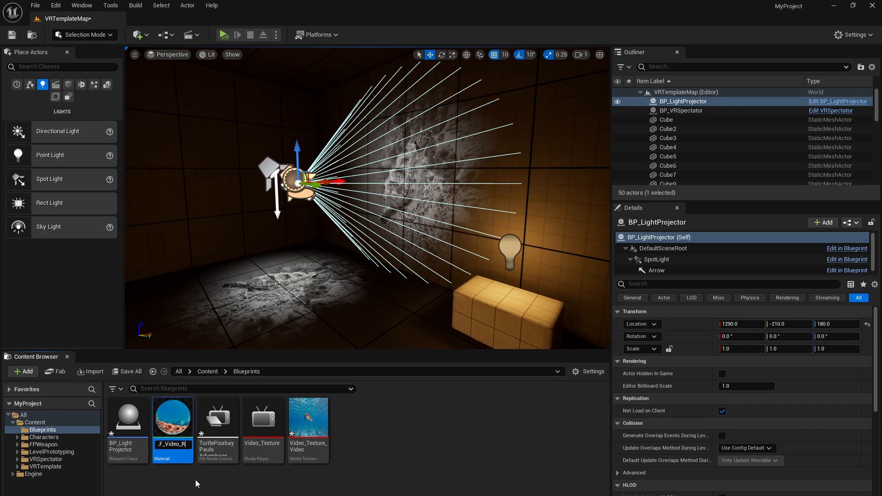
# Duplicate the LF_Video_R material as LF_Video_G, and duplicate that copy as LF_Video_B.
pyautogui.rightClick(184, 449)
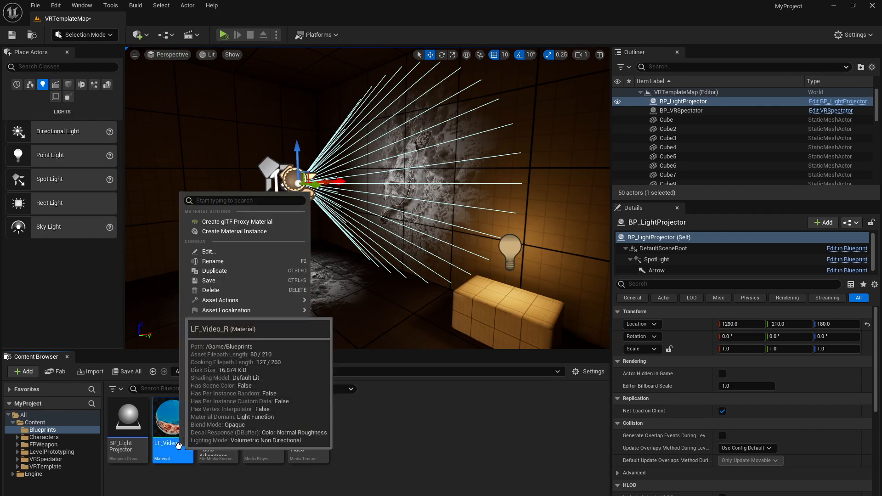
pyautogui.click(209, 272)
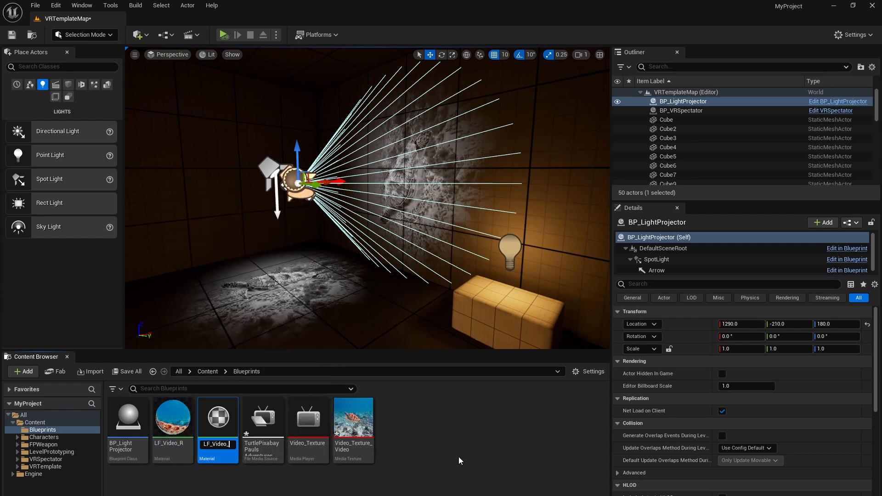
pyautogui.write('G')
pyautogui.press('Return')
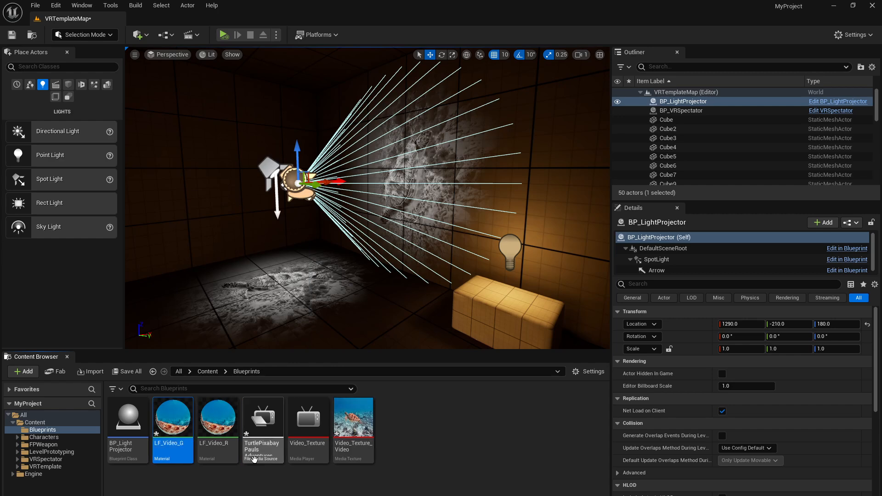
pyautogui.rightClick(166, 443)
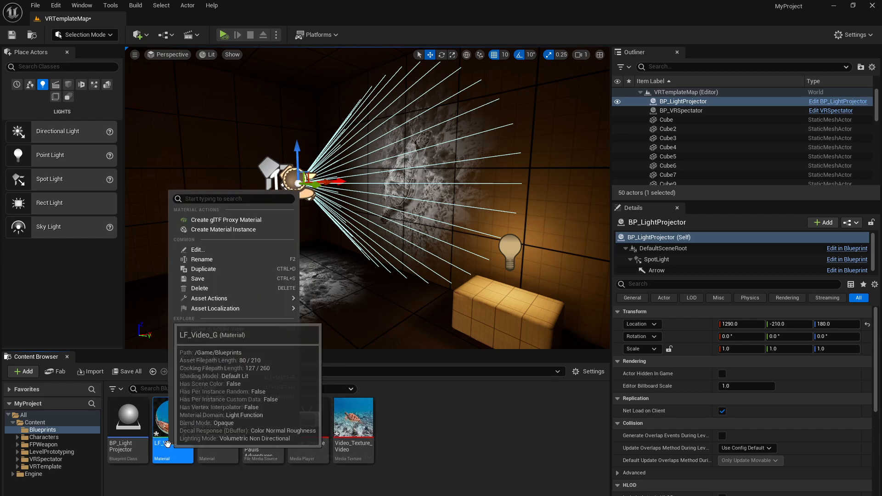
pyautogui.click(222, 270)
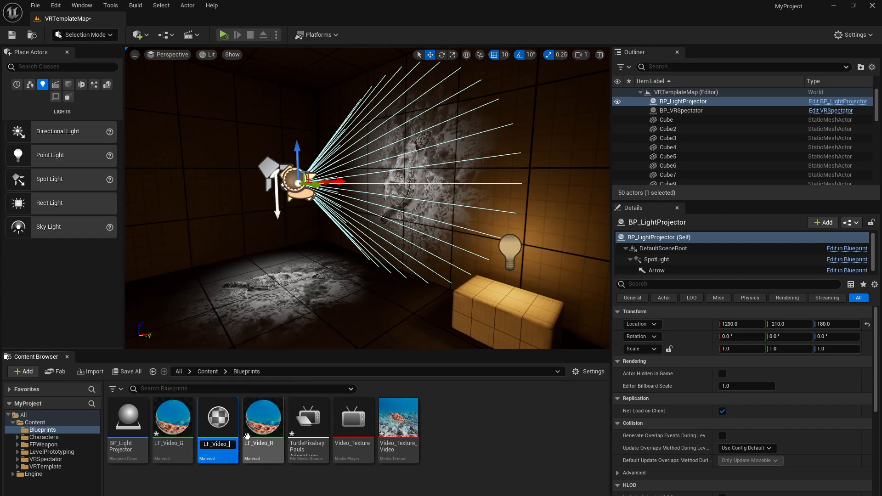
pyautogui.press('Return')
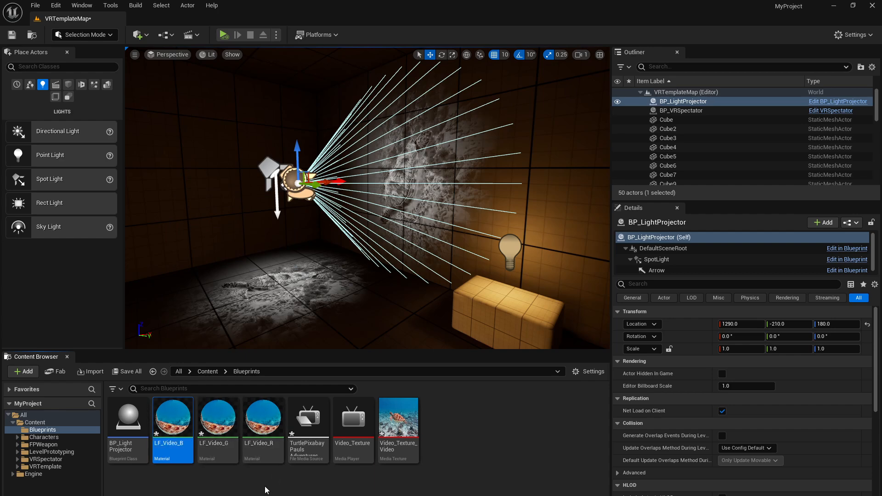
# In the LF_Video_R material, connect the Texture Sample's R output to Emissive Color in place of RGB, and save it.
pyautogui.doubleClick(270, 426)
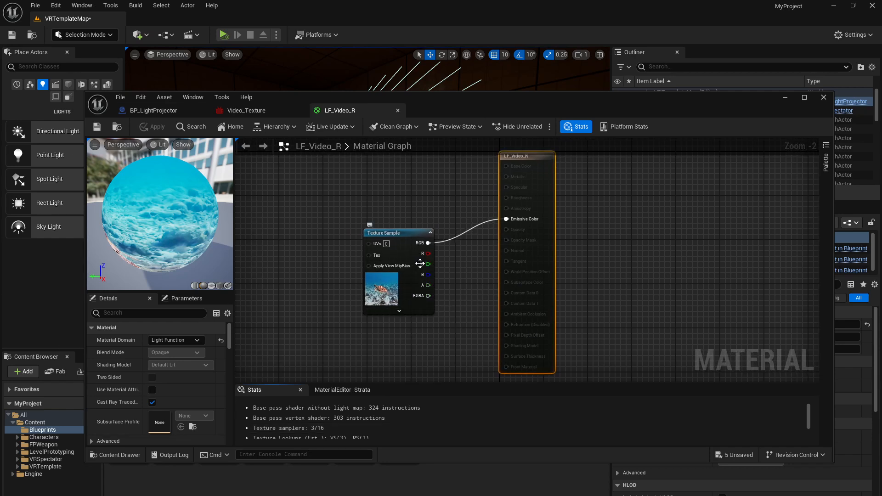
pyautogui.moveTo(428, 253); pyautogui.dragTo(507, 219)
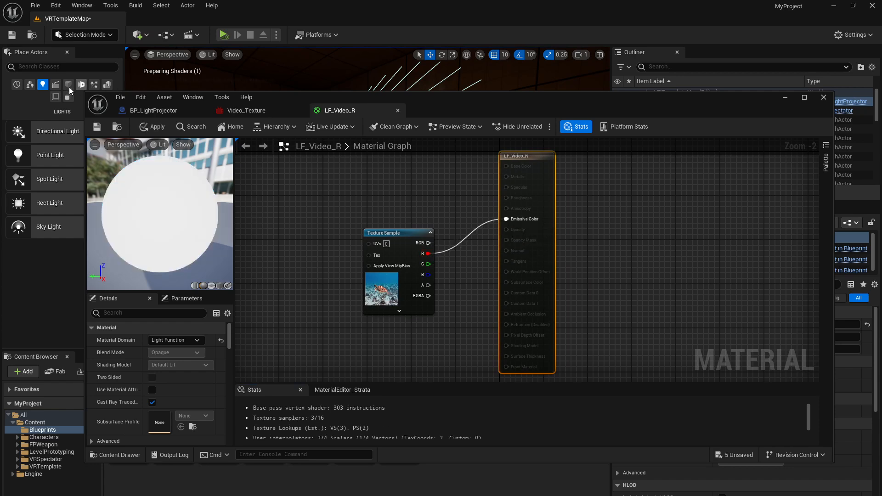
pyautogui.click(101, 129)
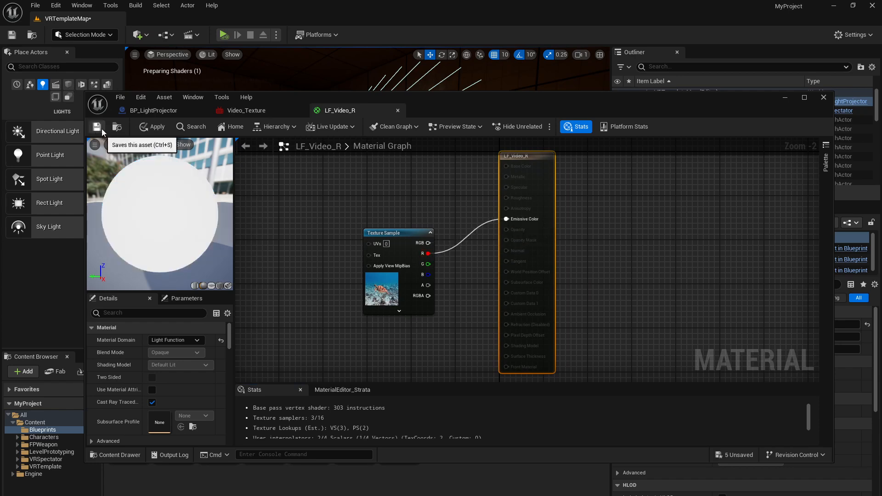
pyautogui.click(786, 99)
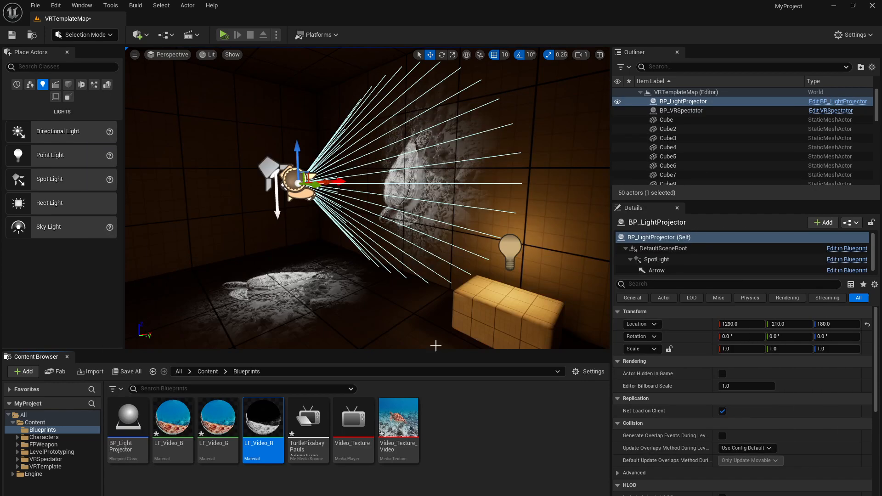
# In the LF_Video_G material, connect the Texture Sample's G output to Emissive Color in place of RGB, and save it.
pyautogui.doubleClick(207, 433)
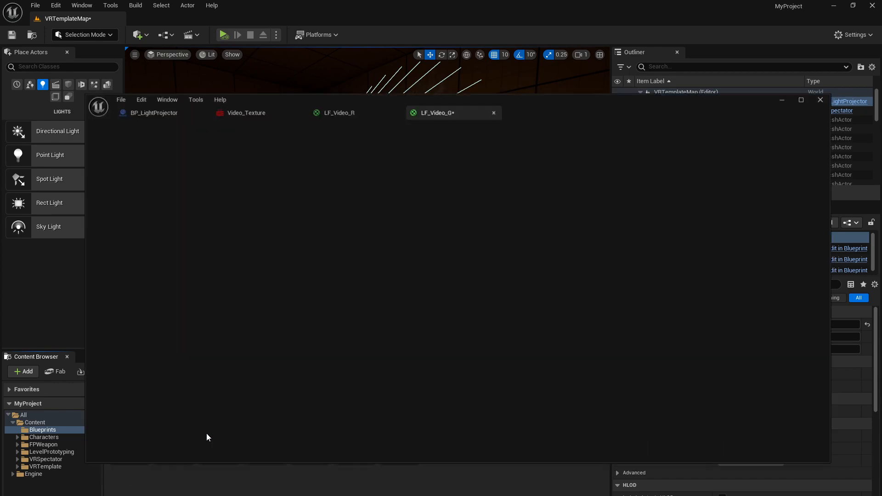
pyautogui.moveTo(426, 264); pyautogui.dragTo(505, 219)
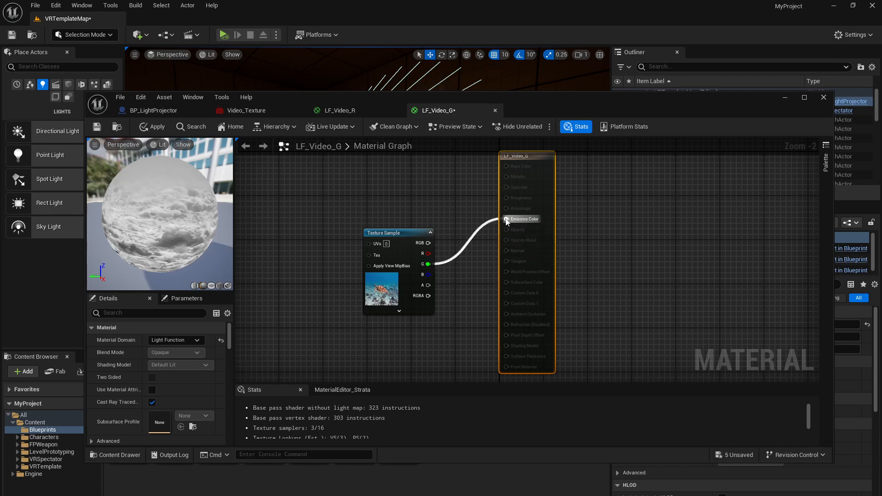
pyautogui.click(97, 127)
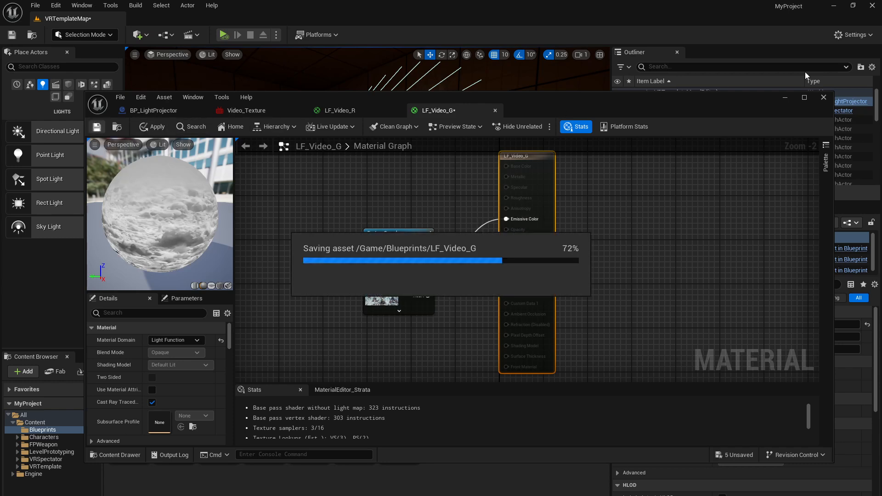
pyautogui.click(784, 97)
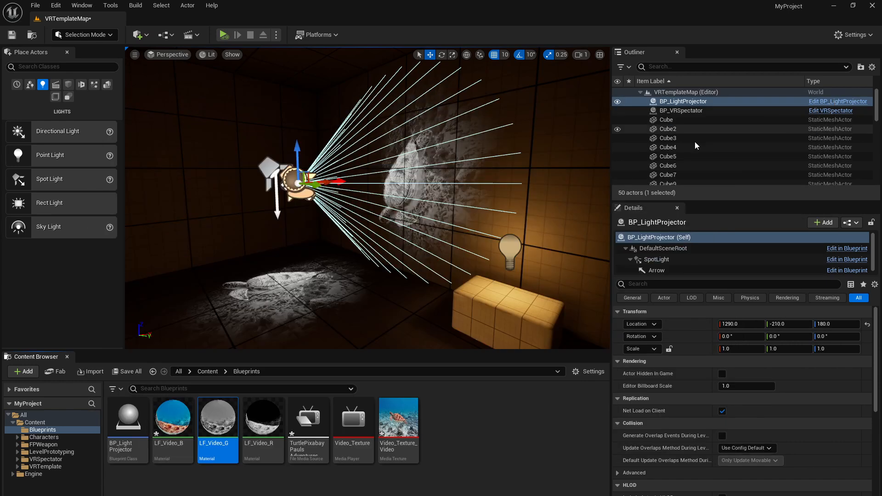
# In the LF_Video_B material, connect the Texture Sample's B output to Emissive Color in place of RGB, and save it.
pyautogui.doubleClick(171, 439)
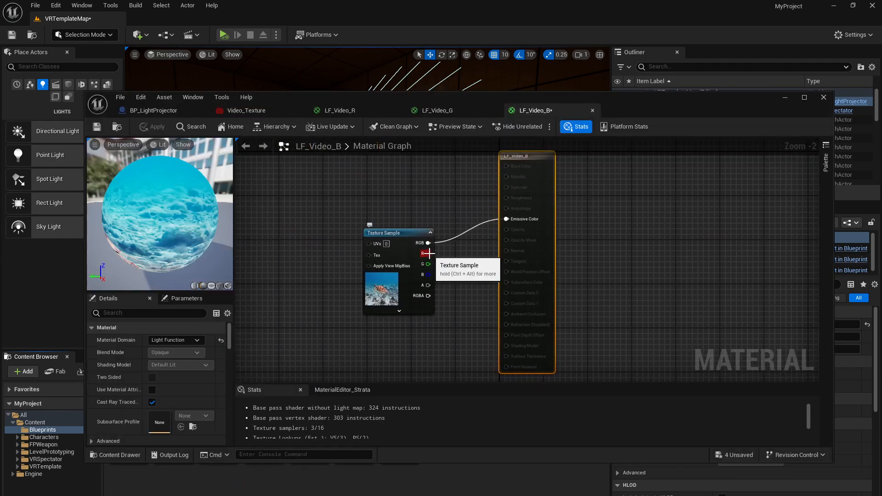
pyautogui.moveTo(428, 275); pyautogui.dragTo(506, 219)
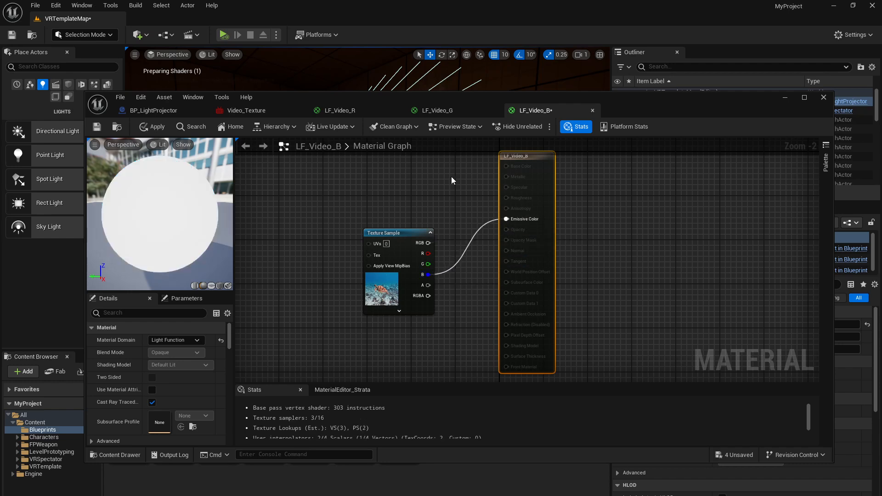
pyautogui.click(97, 127)
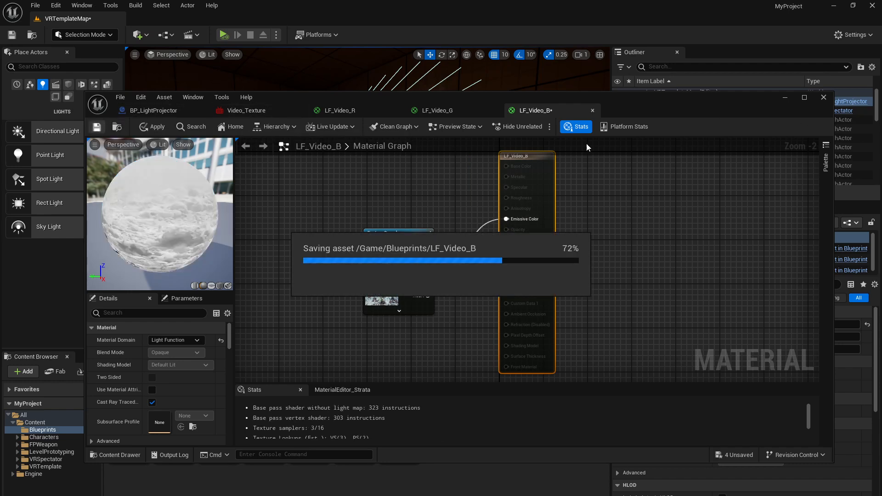
# Close the LF_Video_B, LF_Video_G and LF_Video_R material editors.
pyautogui.click(593, 110)
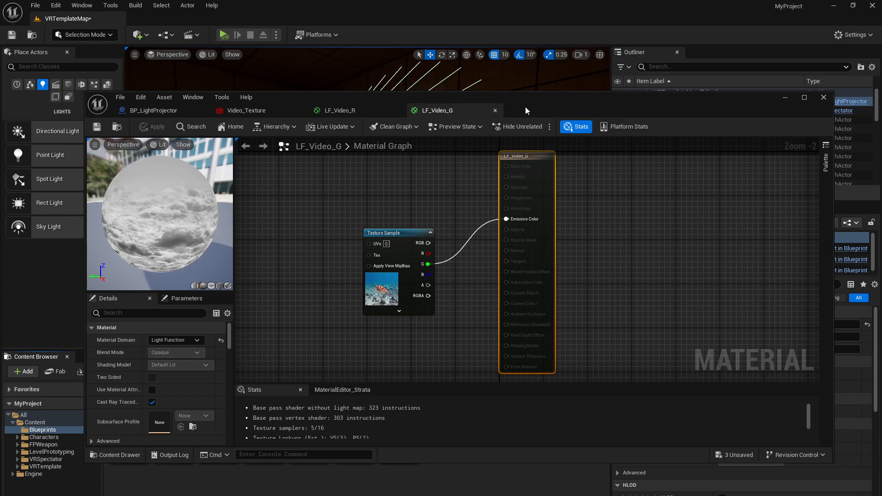
pyautogui.click(495, 111)
pyautogui.click(399, 110)
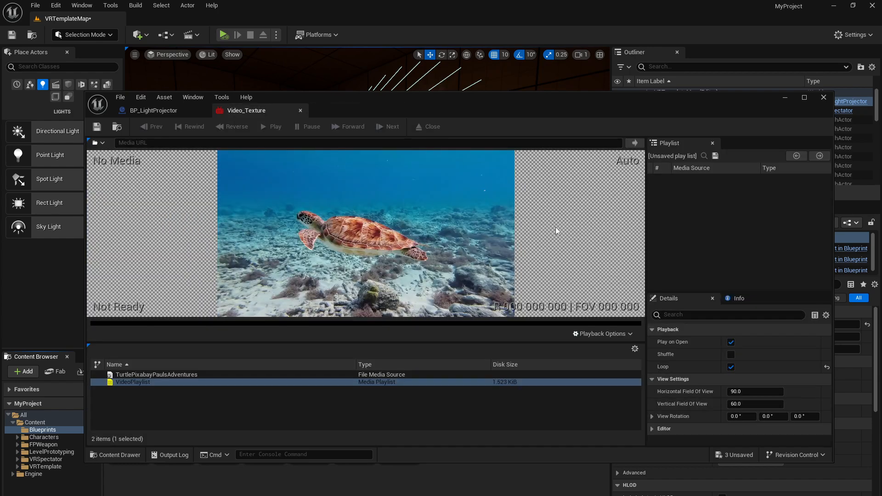
# In BP_LightProjector, choose LF_Video_R as the SpotLight component's light function material.
pyautogui.click(156, 111)
pyautogui.click(147, 194)
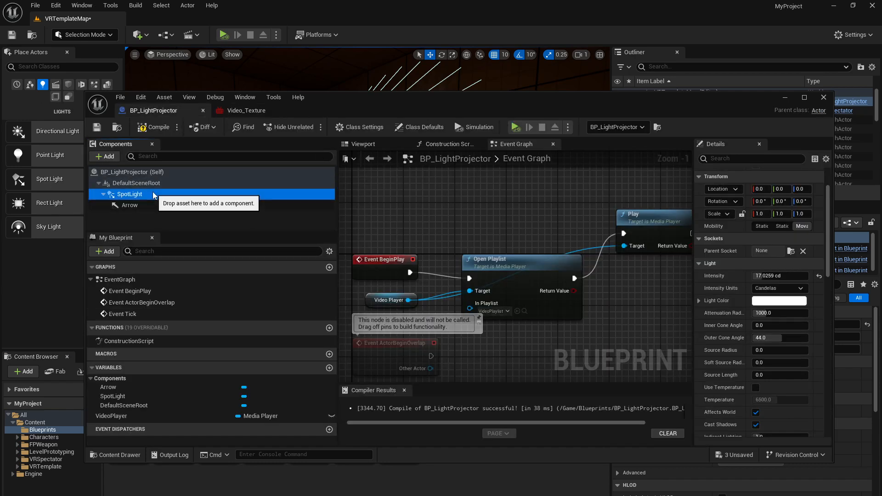
pyautogui.scroll(-10, 727, 338)
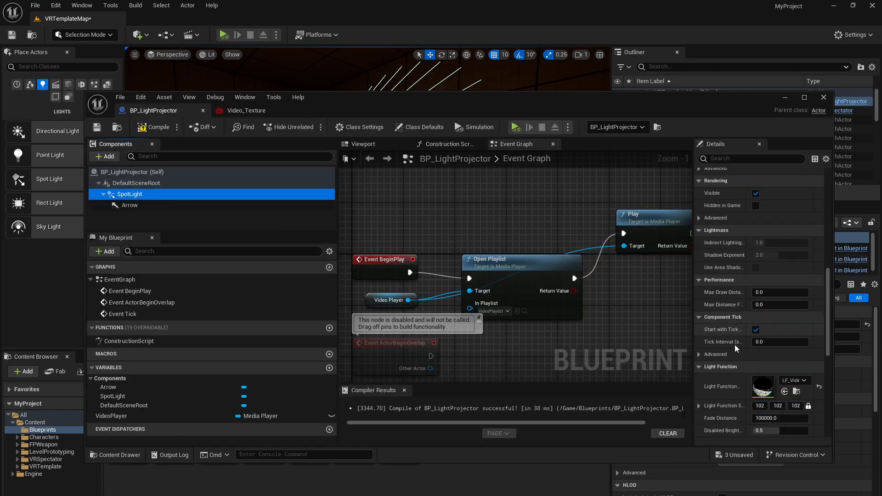
pyautogui.click(804, 308)
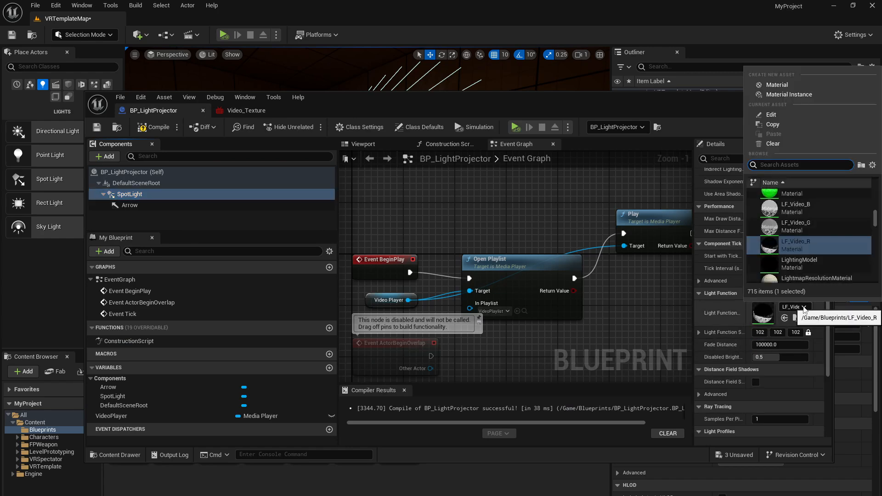
pyautogui.moveTo(812, 242); pyautogui.dragTo(207, 228)
# Set the SpotLight component's light color to pure red by setting green and blue to 0.
pyautogui.click(147, 194)
pyautogui.scroll(12, 799, 301)
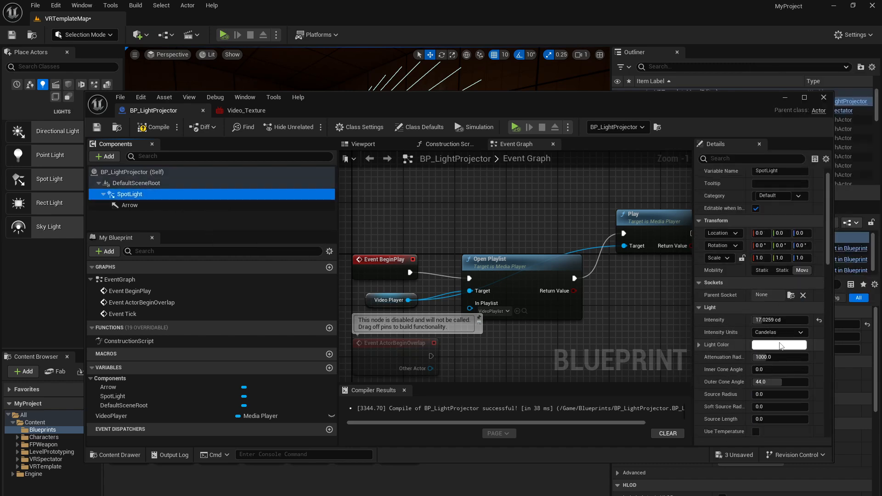
pyautogui.click(781, 346)
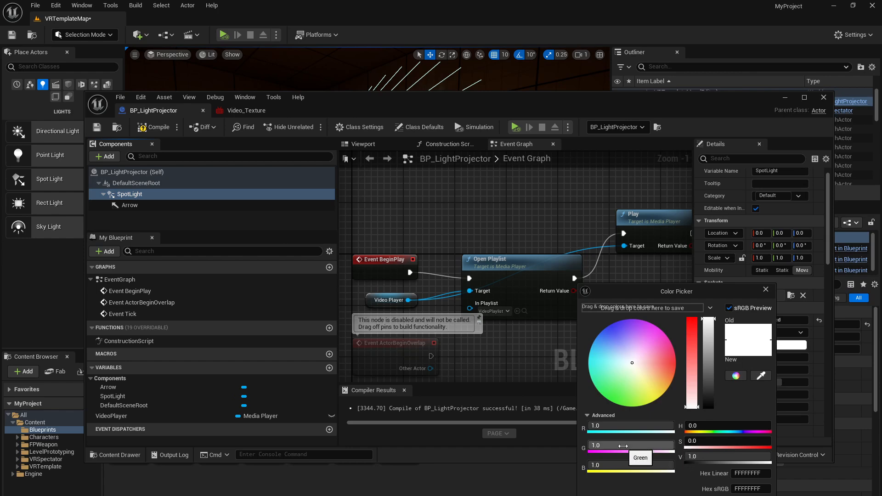
pyautogui.write('0')
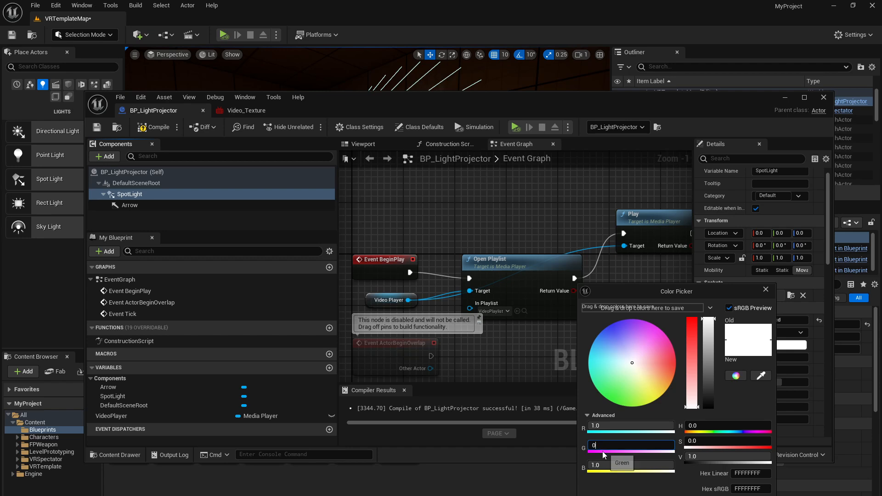
pyautogui.click(598, 464)
pyautogui.write('0')
pyautogui.press('Return')
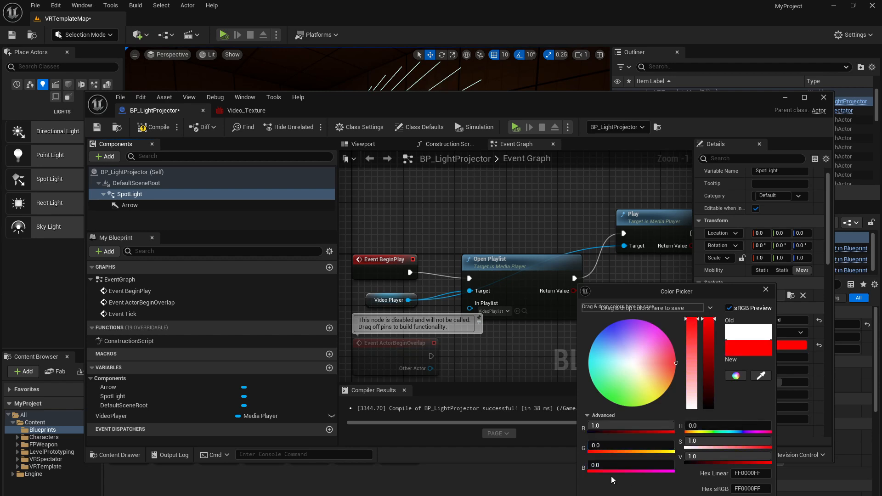
# Duplicate the red SpotLight component under DefaultSceneRoot, keeping the default name of the copy.
pyautogui.click(125, 196)
pyautogui.rightClick(125, 196)
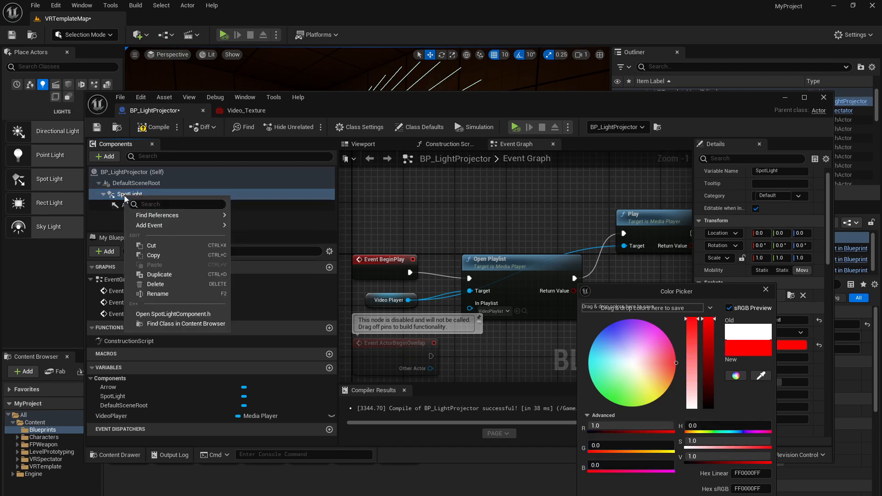
pyautogui.click(151, 274)
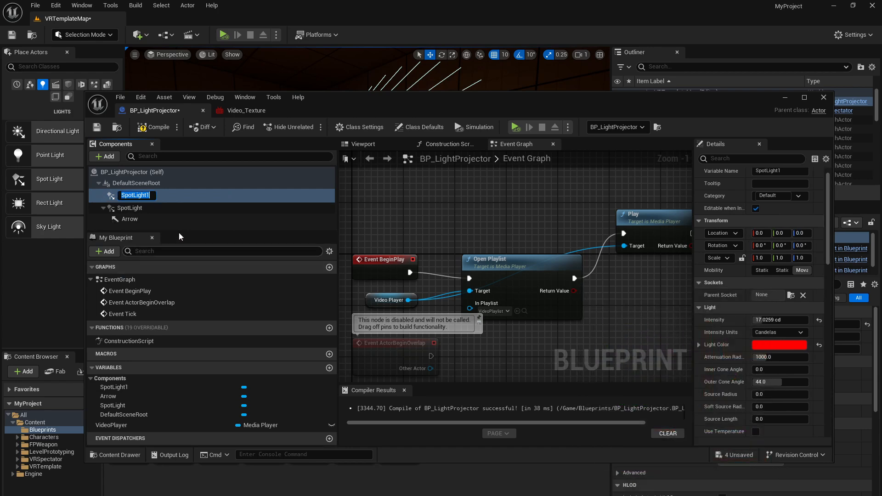
pyautogui.click(178, 197)
pyautogui.moveTo(163, 205); pyautogui.dragTo(136, 197)
pyautogui.hotkey('ctrl', 'z')
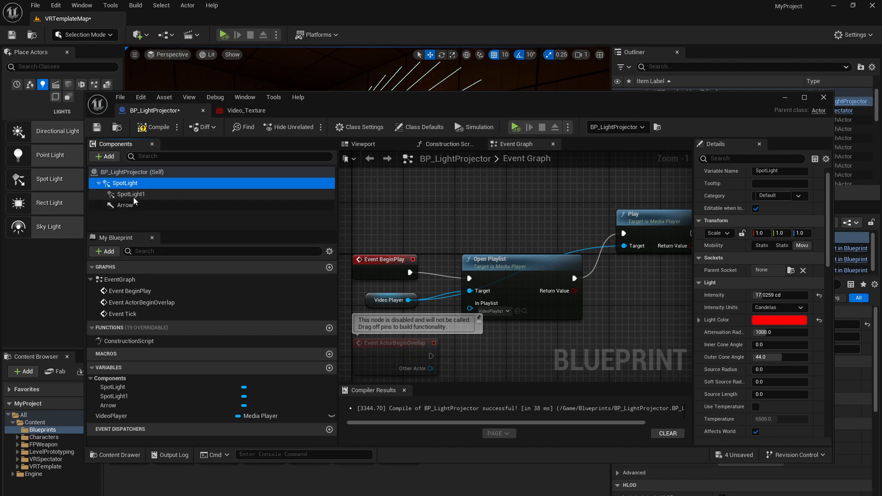
pyautogui.hotkey('ctrl', 'z')
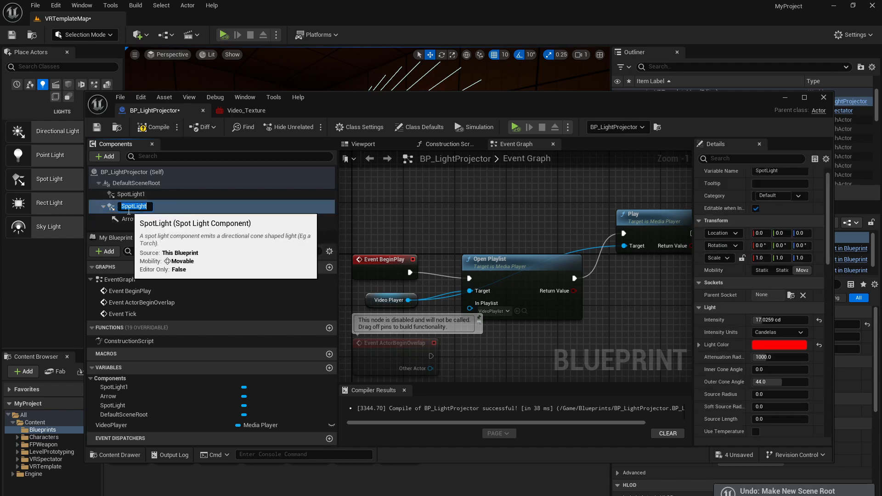
pyautogui.click(133, 217)
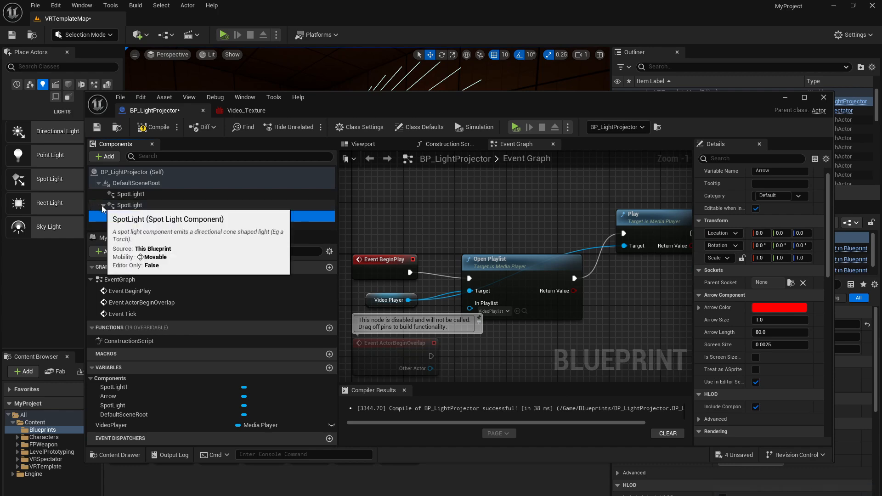
pyautogui.doubleClick(125, 208)
pyautogui.moveTo(125, 210); pyautogui.dragTo(126, 185)
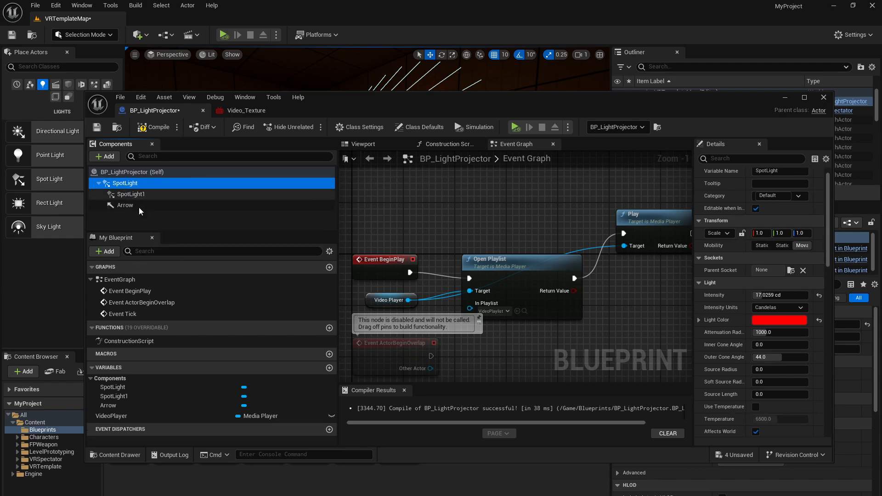
pyautogui.hotkey('ctrl', 'z')
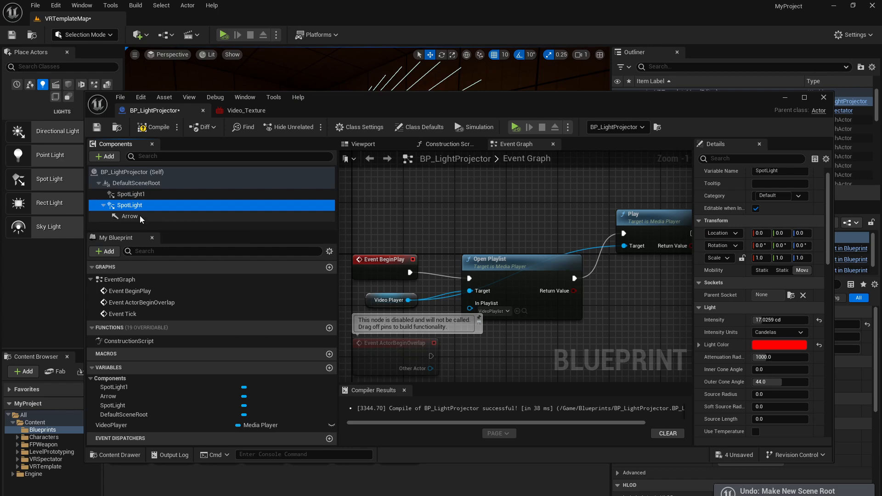
# Rename the original SpotLight component, the one holding the Arrow, as SpotLight_R.
pyautogui.rightClick(140, 204)
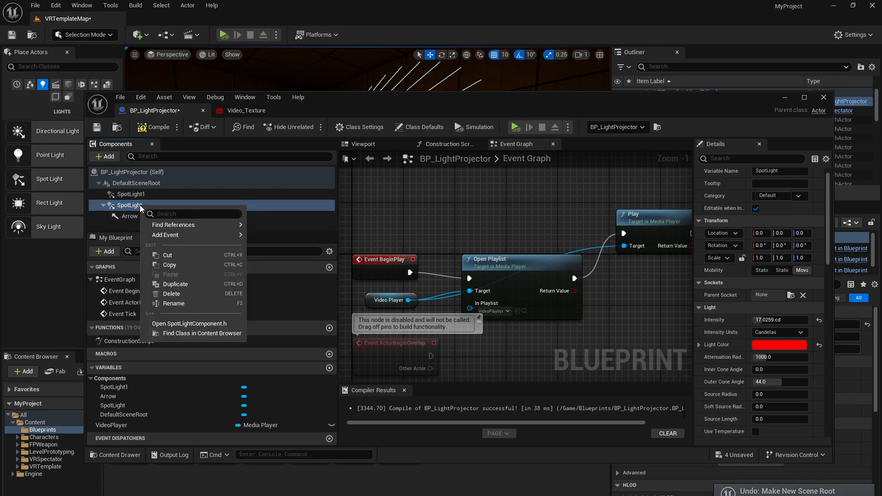
pyautogui.click(174, 303)
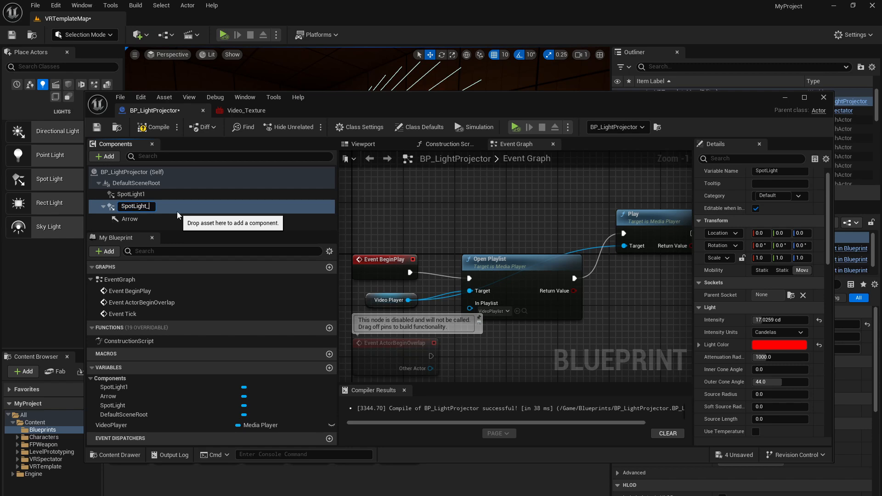
pyautogui.write('_R')
pyautogui.press('Return')
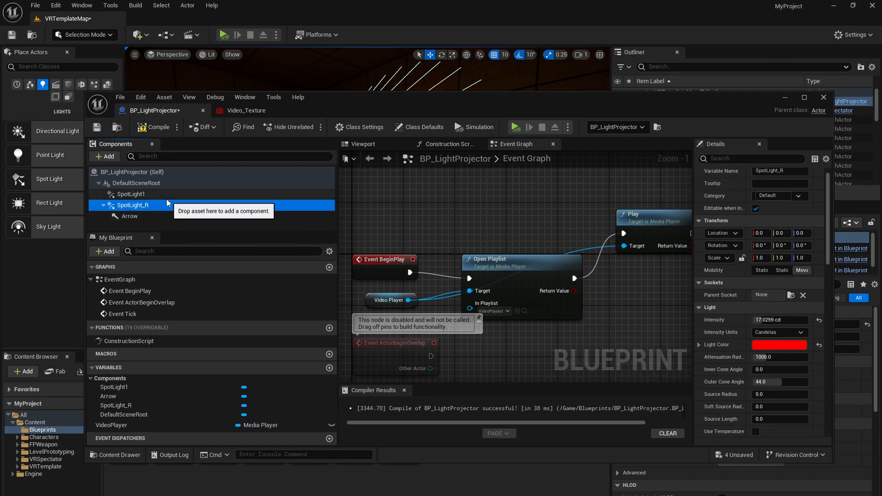
# Rename the duplicated SpotLight1 component as SpotLight_G.
pyautogui.rightClick(155, 197)
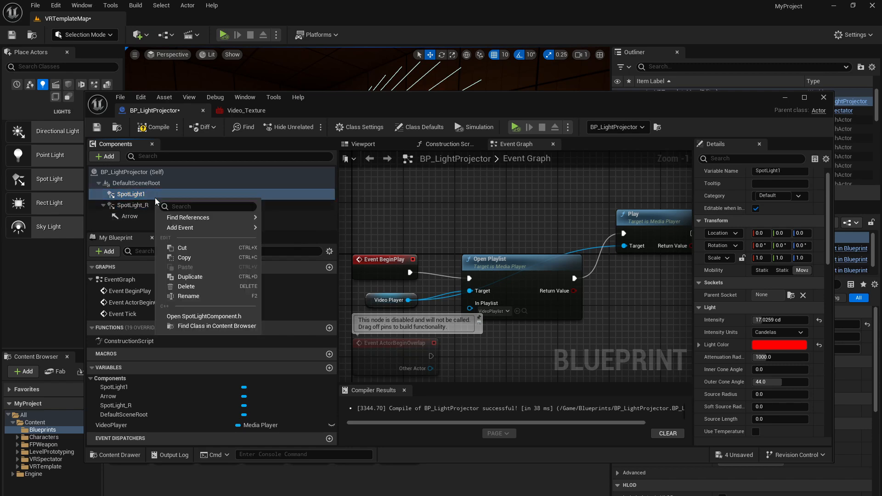
pyautogui.click(198, 296)
pyautogui.press('End')
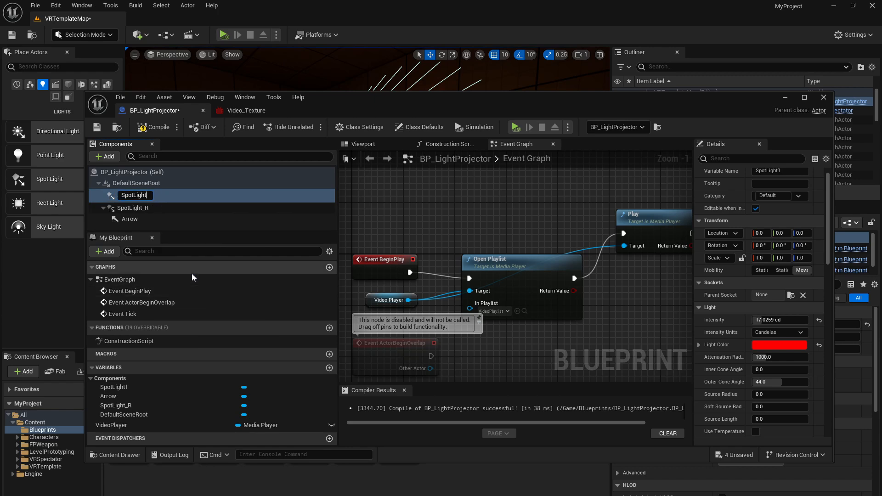
pyautogui.press('BackSpace')
pyautogui.write('_G')
pyautogui.press('Return')
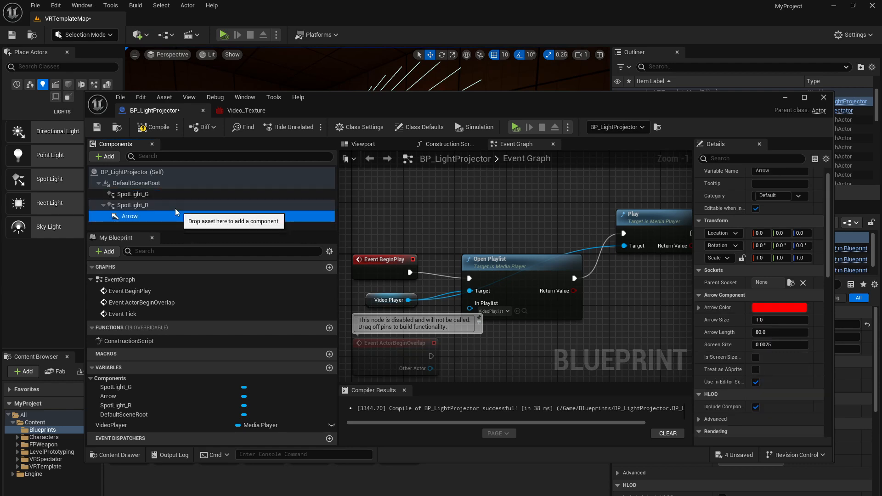
# Duplicate the SpotLight_G component and name the copy SpotLight_B.
pyautogui.rightClick(143, 193)
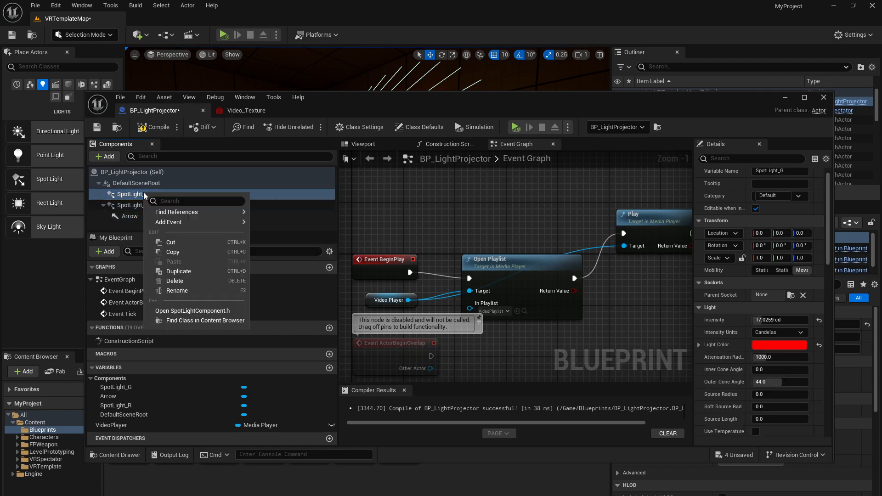
pyautogui.click(180, 271)
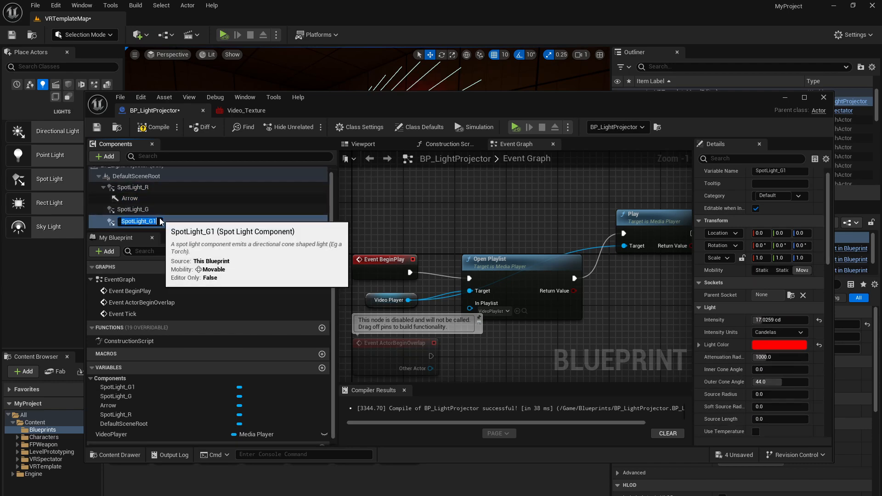
pyautogui.press('BackSpace')
pyautogui.press('BackSpace')
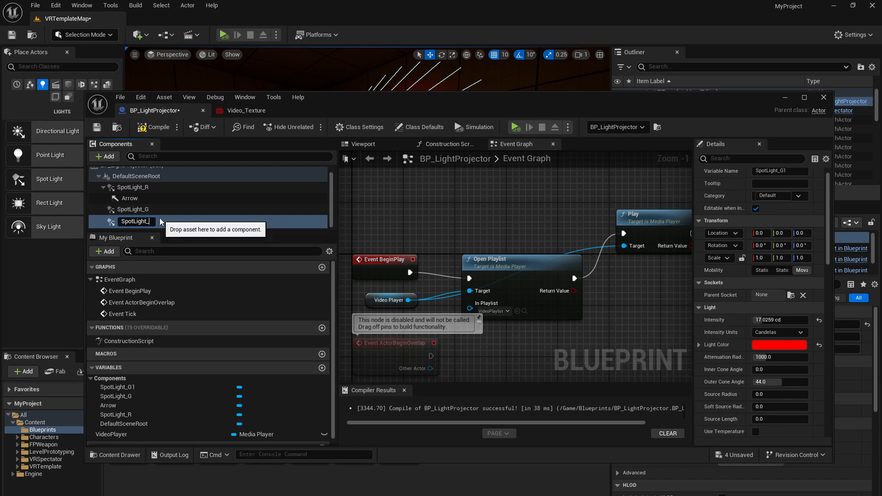
pyautogui.write('B')
pyautogui.press('Return')
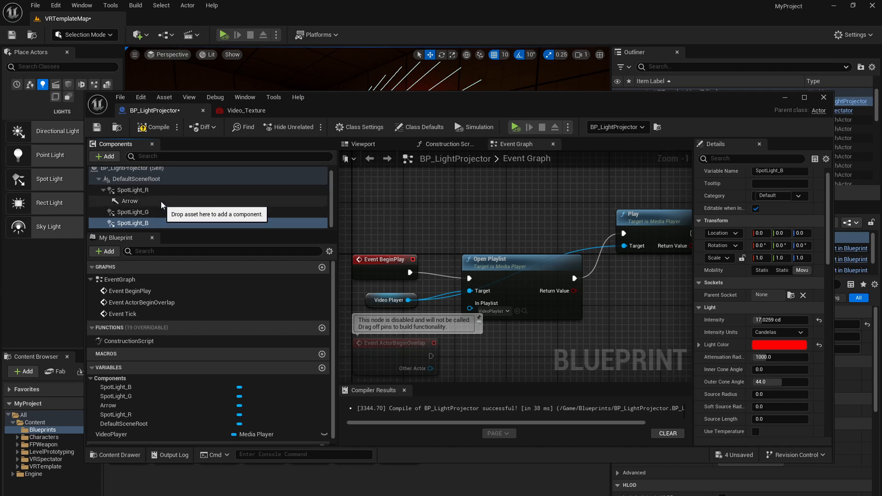
# Set the light color of SpotLight_G to pure green, with red at 0 and green at full.
pyautogui.click(164, 189)
pyautogui.click(156, 212)
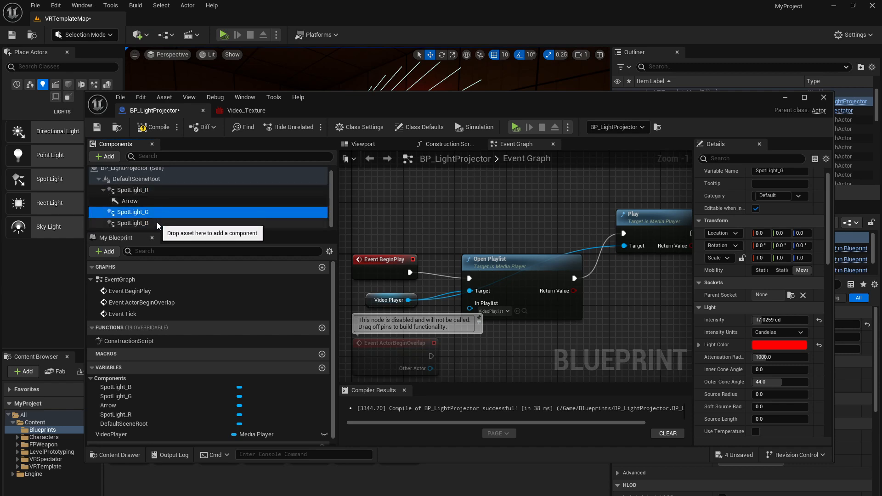
pyautogui.click(799, 344)
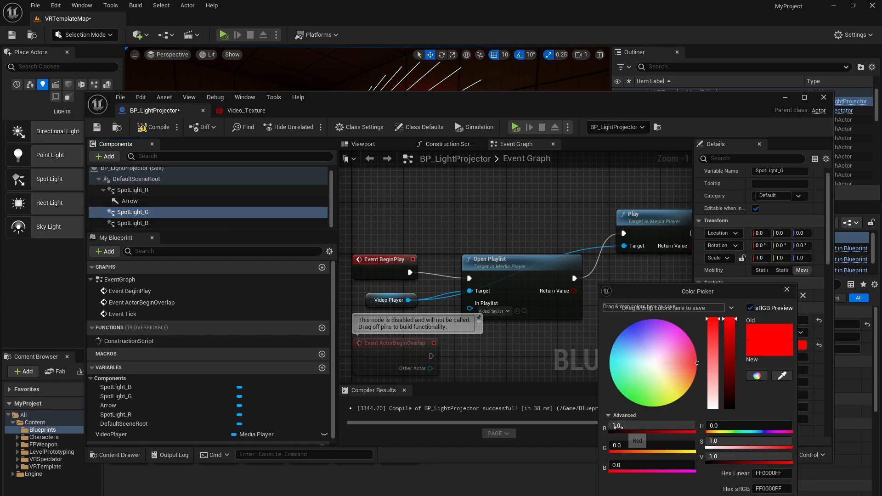
pyautogui.write('0')
pyautogui.press('Return')
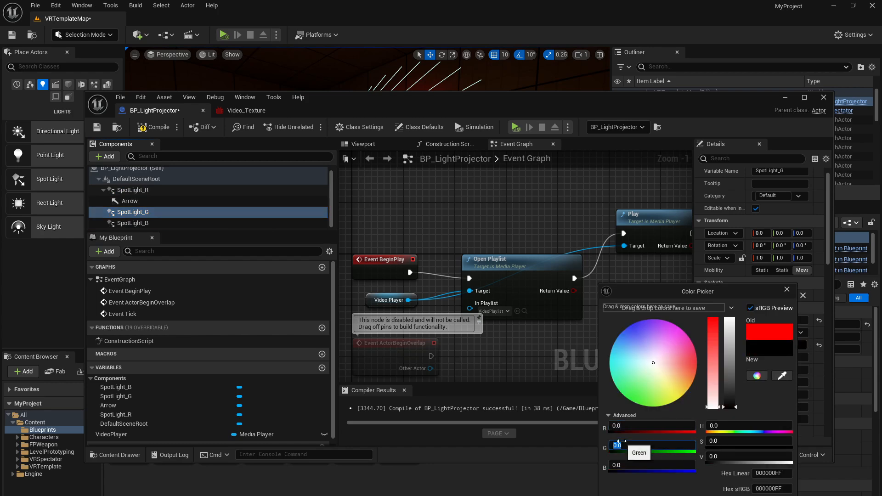
pyautogui.press('Return')
pyautogui.click(781, 293)
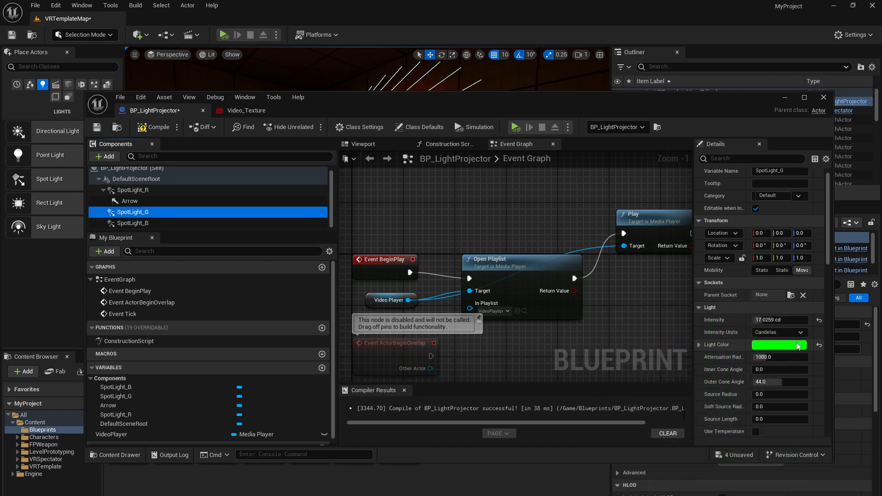
# Assign the LF_Video_G material as the light function of SpotLight_G.
pyautogui.scroll(-3, 788, 348)
pyautogui.scroll(-5, 789, 348)
pyautogui.click(791, 306)
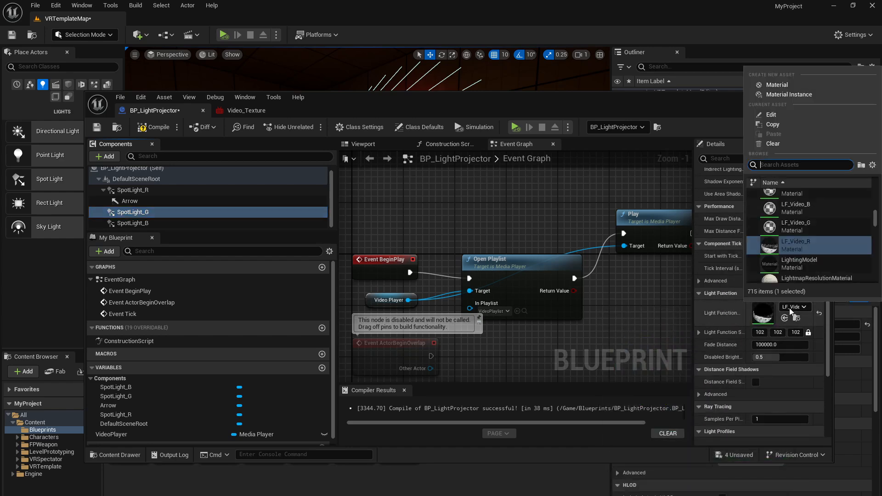
pyautogui.click(795, 226)
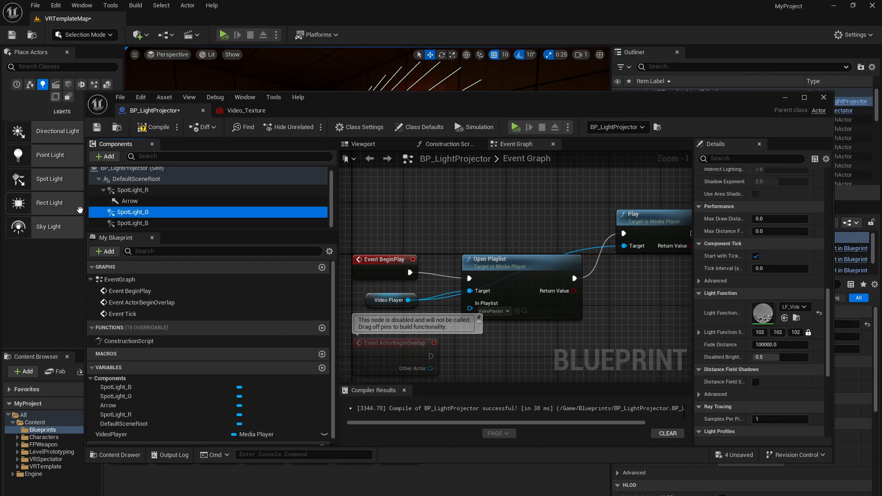
# Assign the LF_Video_B material as the light function of SpotLight_B.
pyautogui.click(132, 224)
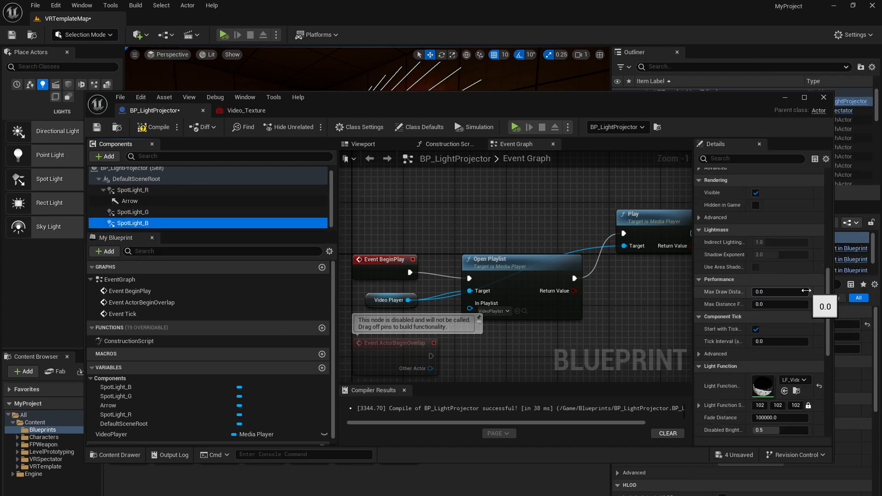
pyautogui.scroll(-2, 806, 291)
pyautogui.click(792, 381)
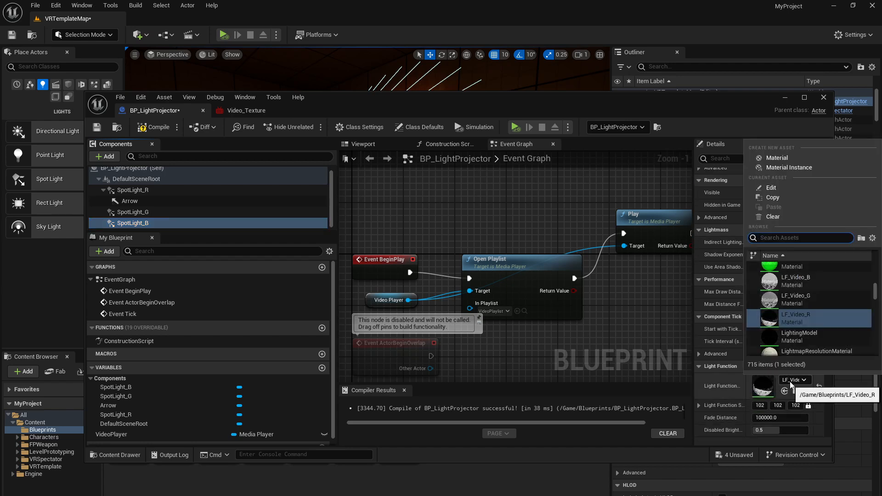
pyautogui.click(798, 278)
# Set the light color of SpotLight_B to pure blue, with blue at 1 and red at 0.
pyautogui.scroll(5, 782, 363)
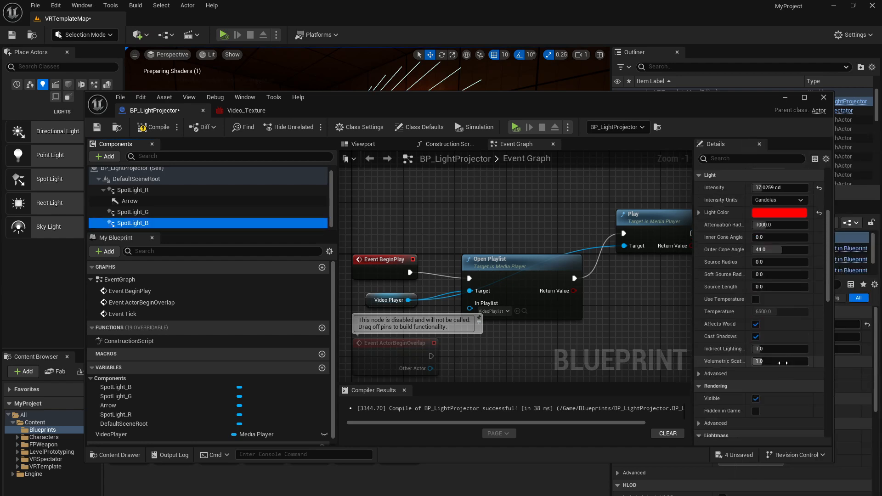
pyautogui.scroll(3, 782, 363)
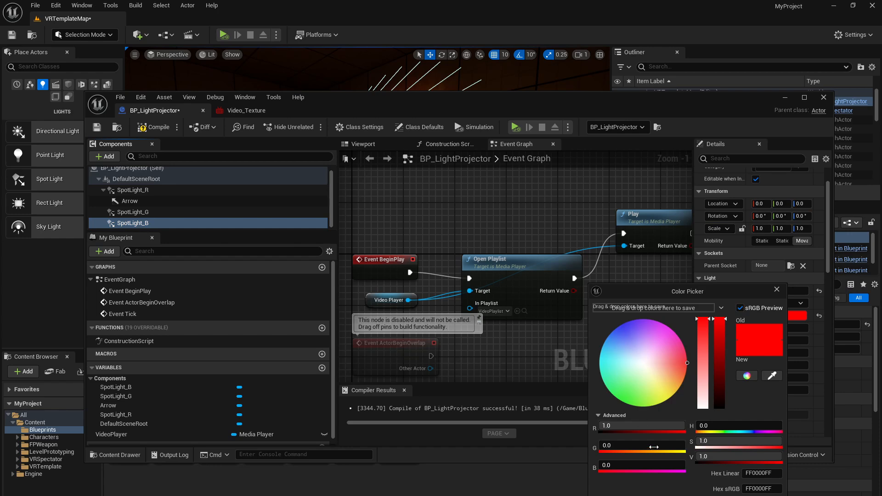
pyautogui.click(606, 465)
pyautogui.write('1')
pyautogui.click(628, 425)
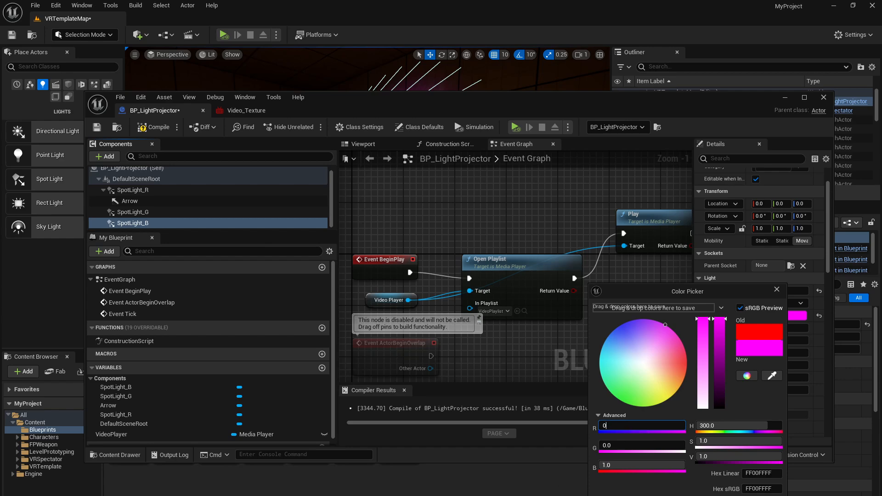
pyautogui.press('Return')
# Compile and save BP_LightProjector, and run the level briefly to check the wall projection.
pyautogui.click(147, 213)
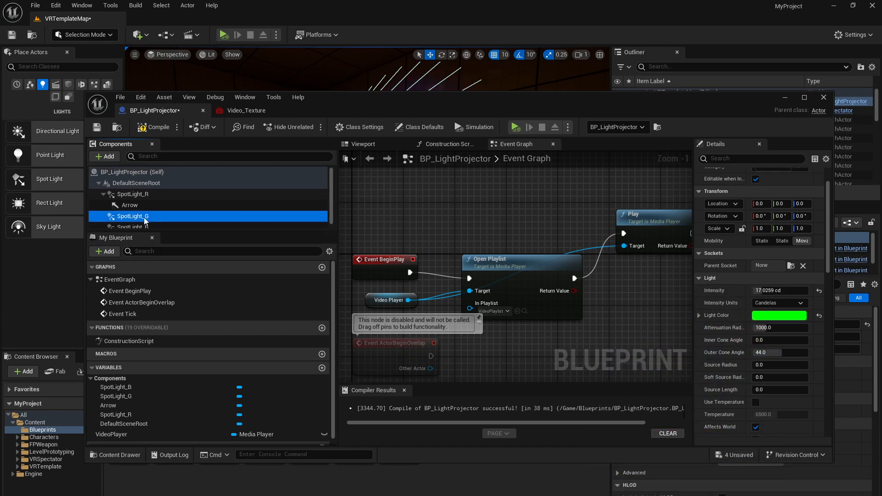
pyautogui.click(155, 127)
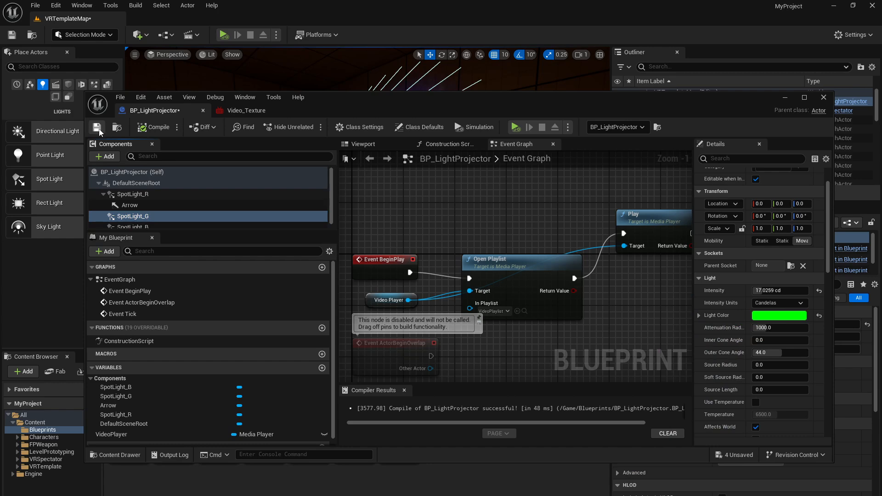
pyautogui.click(98, 129)
pyautogui.click(783, 98)
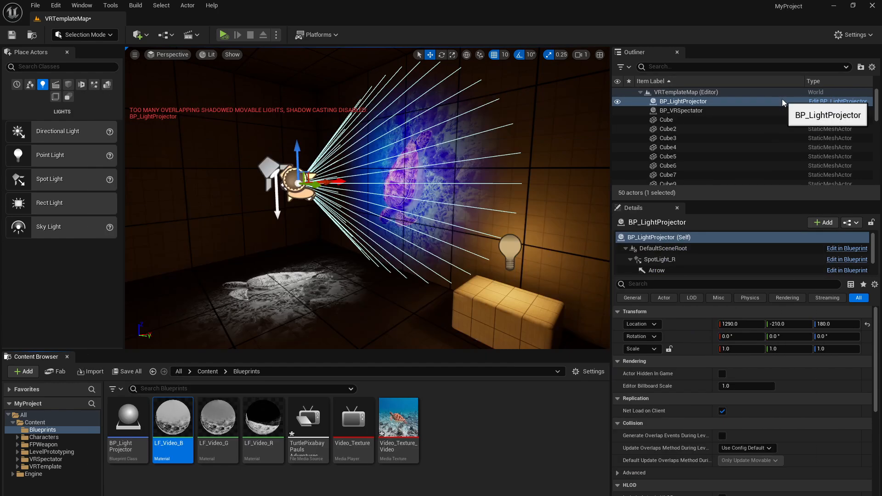
pyautogui.click(224, 36)
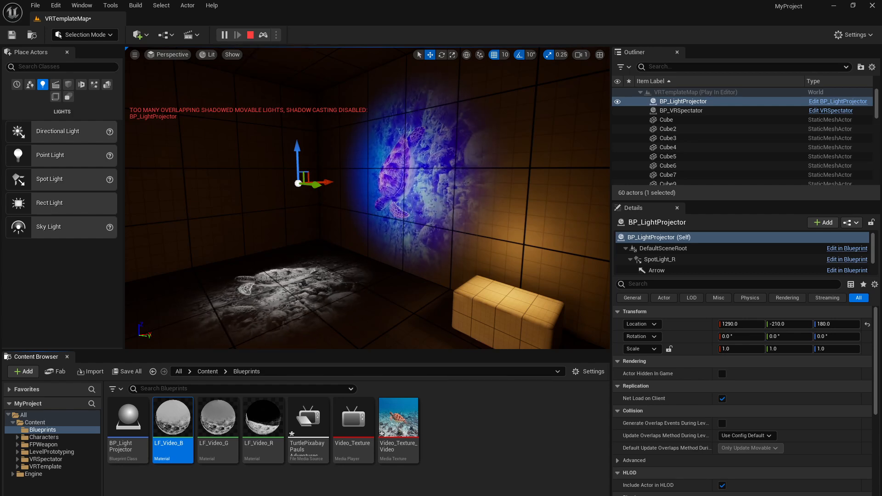
pyautogui.click(250, 36)
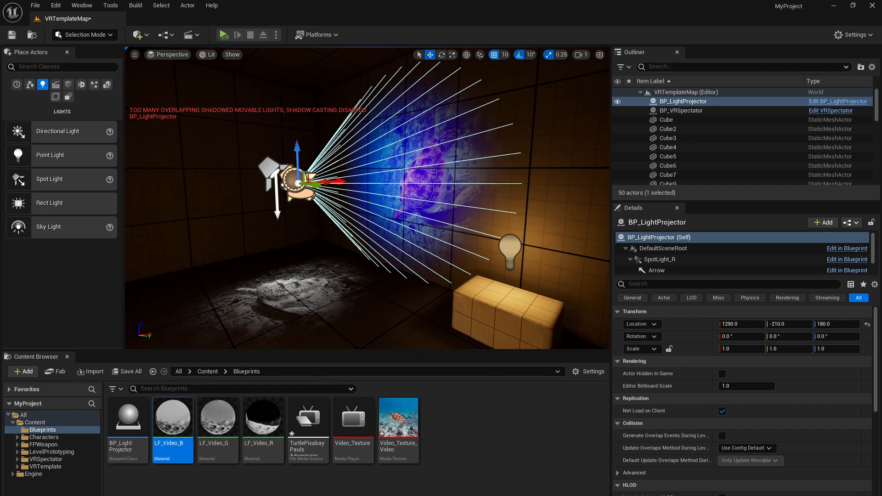
# Delete the old standalone spotlight projecting onto the floor, and run the level briefly to check the color video projection.
pyautogui.click(272, 172)
pyautogui.press('Delete')
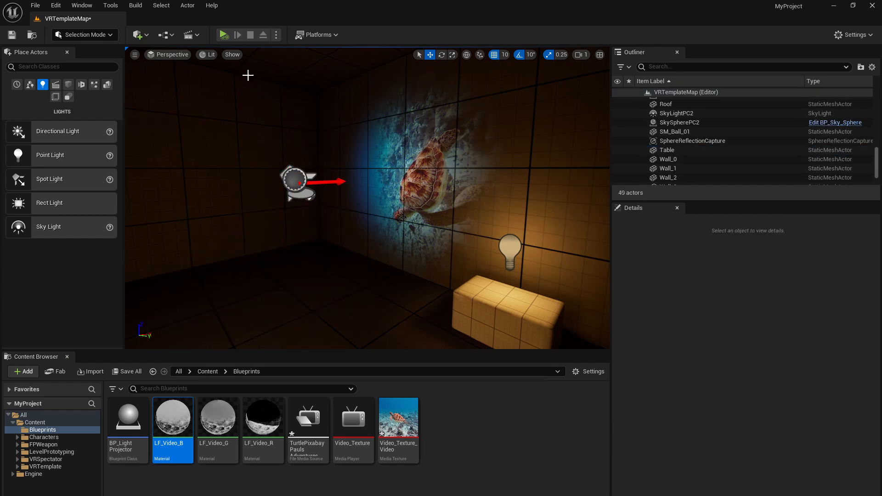
pyautogui.click(223, 35)
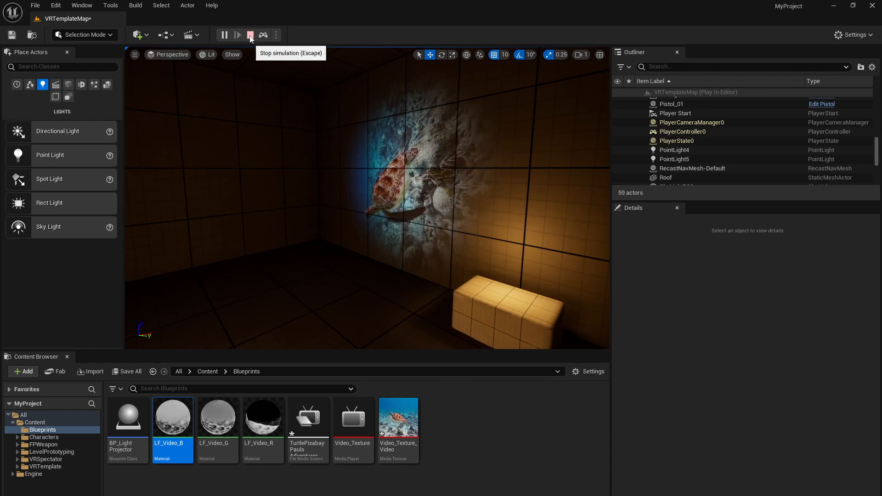
pyautogui.click(250, 35)
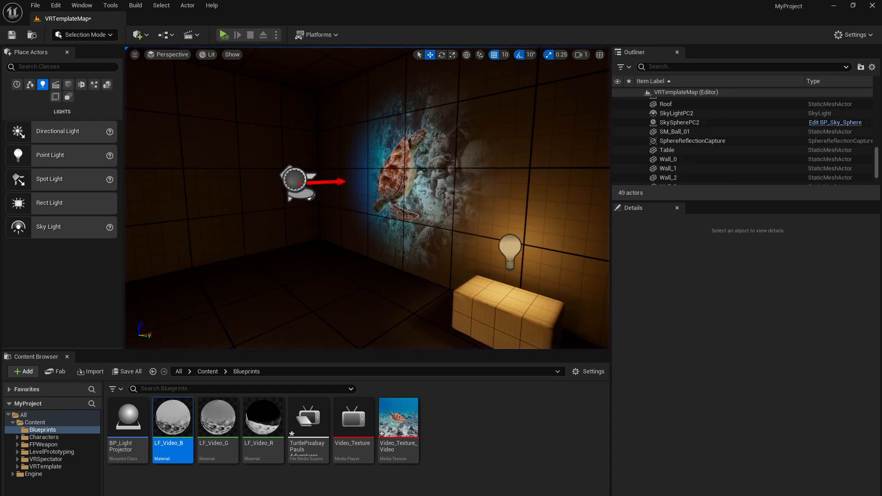